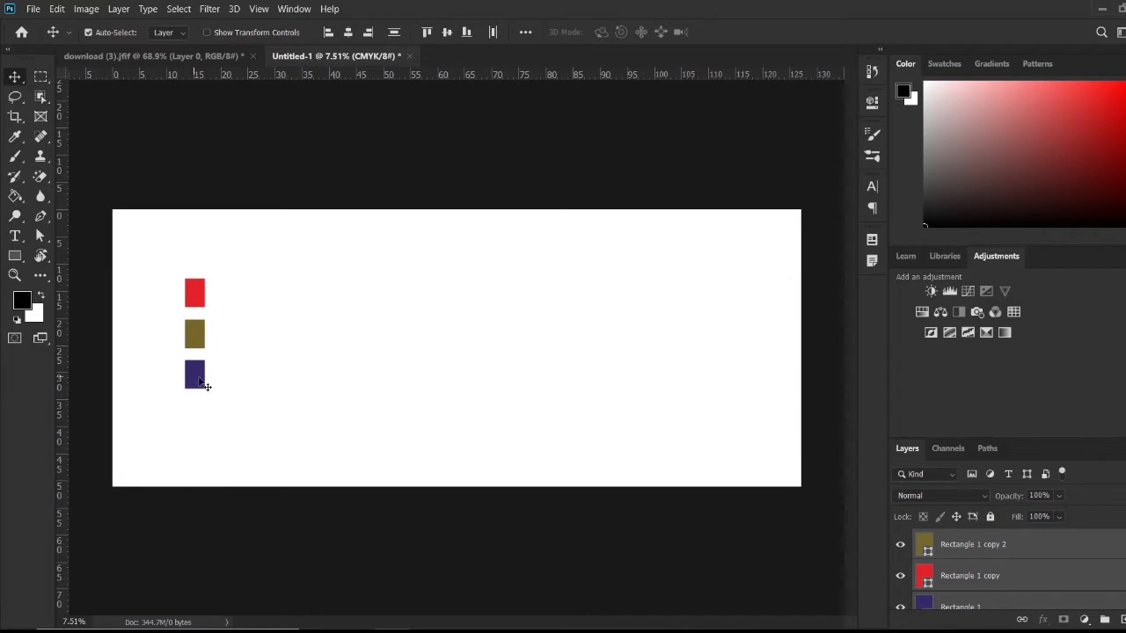
- Deselect the red, gold and purple swatch rectangle layers
left_click(210, 387)
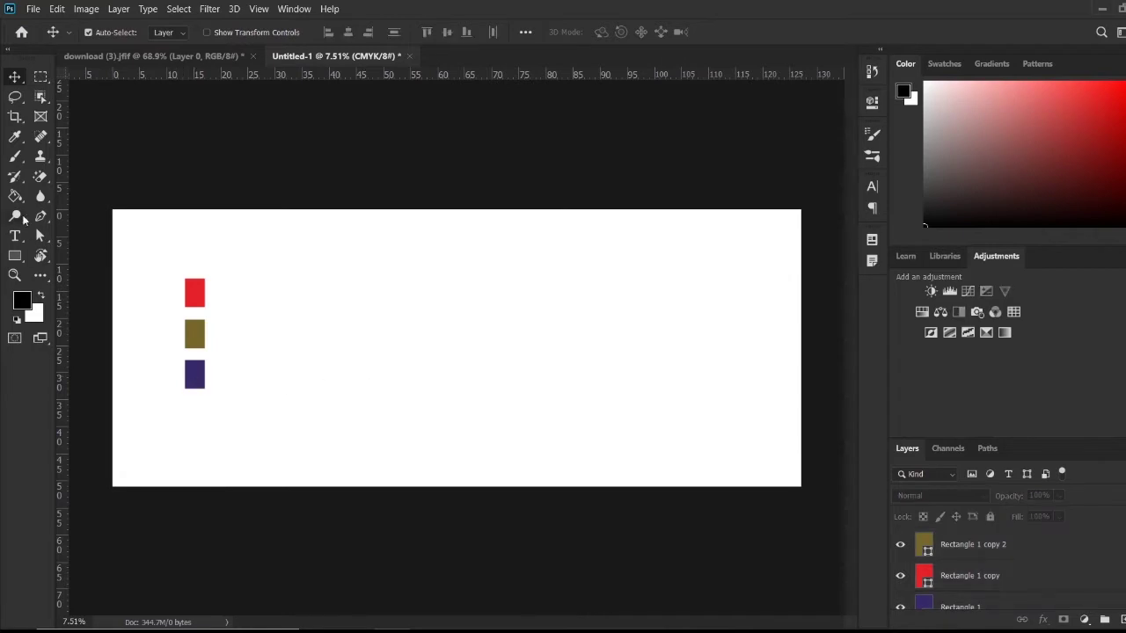
- Fill the Background with purple sampled from the swatch, then delete the purple swatch rectangle
left_click(15, 136)
left_click(190, 370)
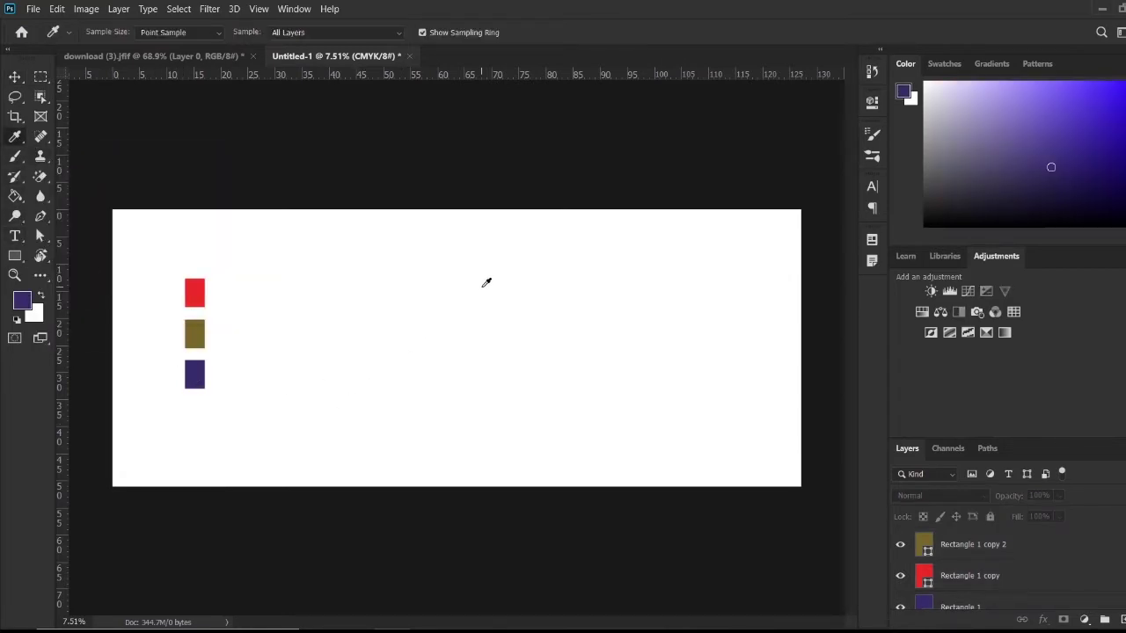
scroll(959, 572, "down", 1)
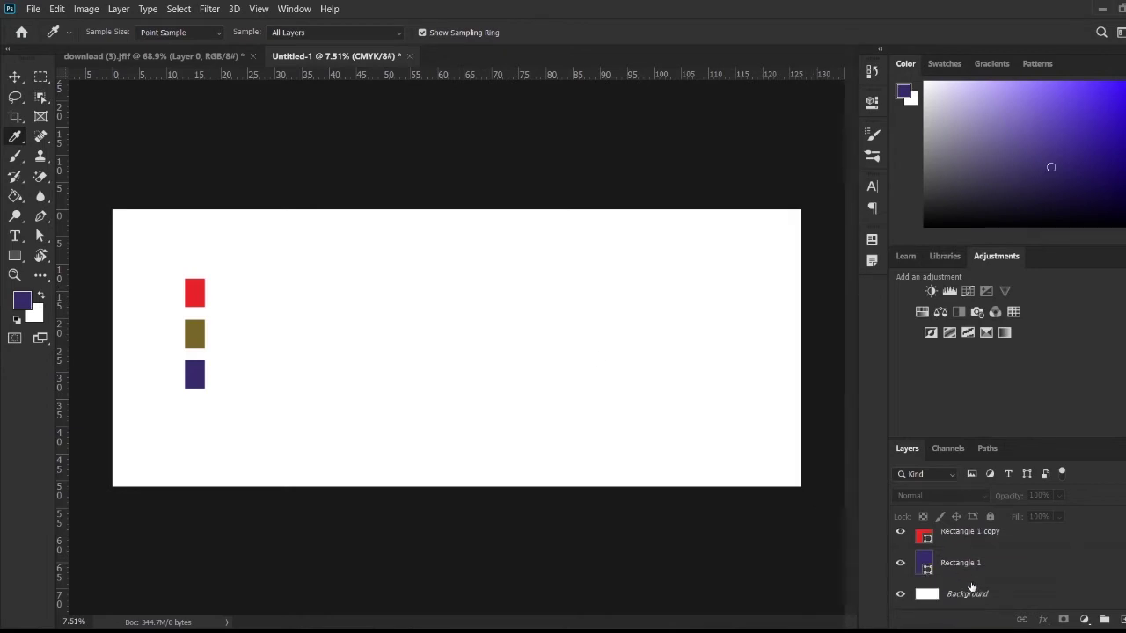
left_click(978, 596)
key("alt+BackSpace")
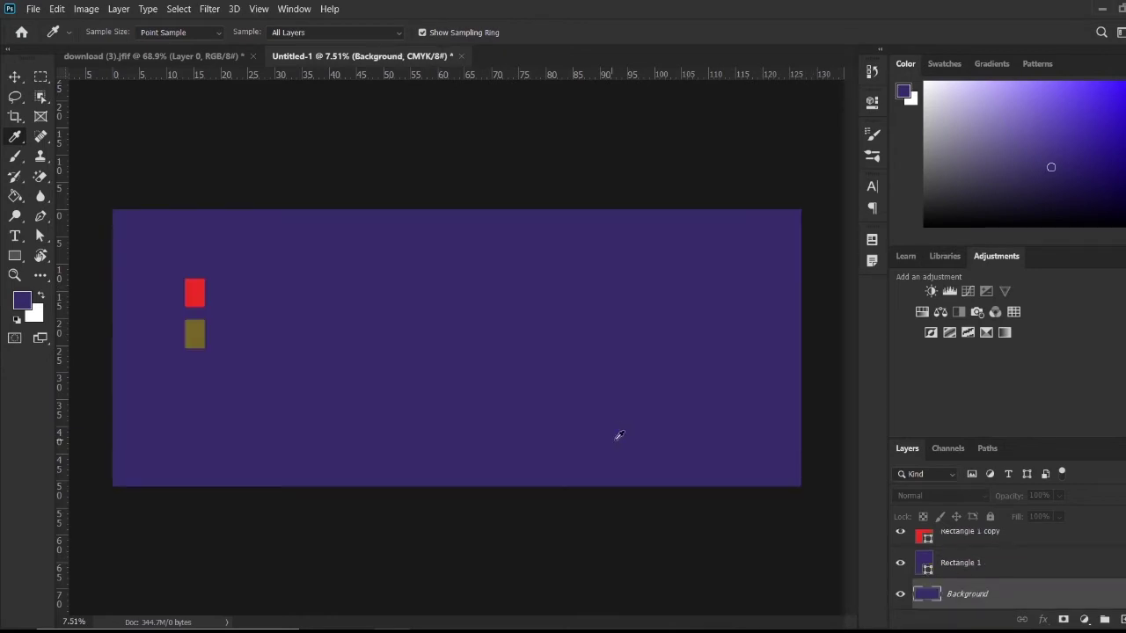
left_click(992, 565)
key("Delete")
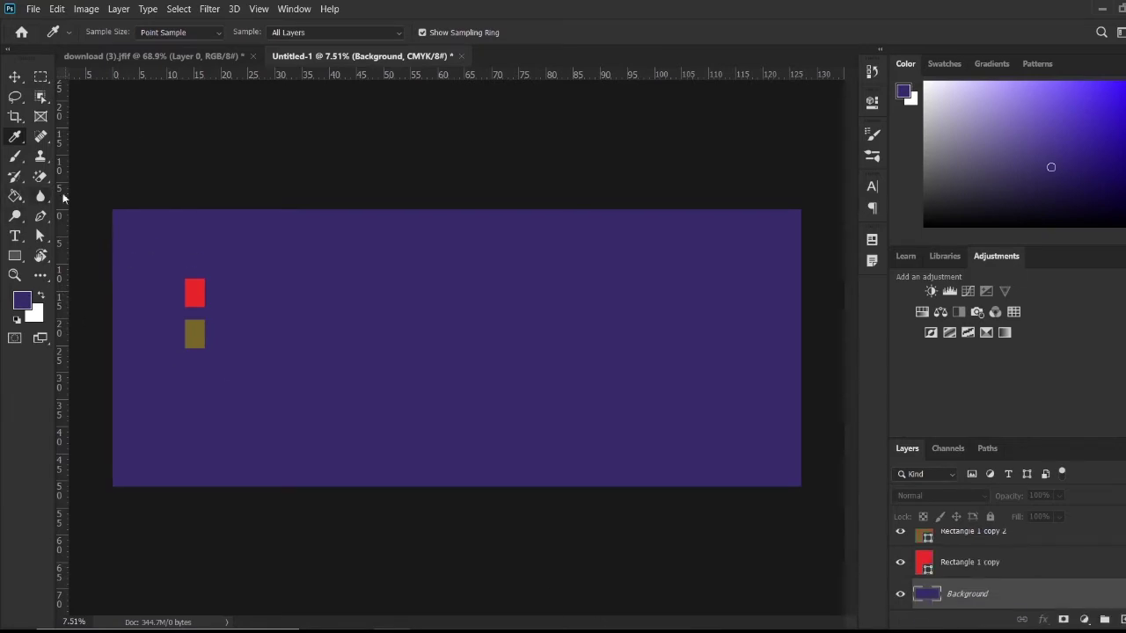
- Add left and right vertical margin guides, align the red swatch to the left guide, hide the swatches
left_click_drag(61, 246, 195, 259)
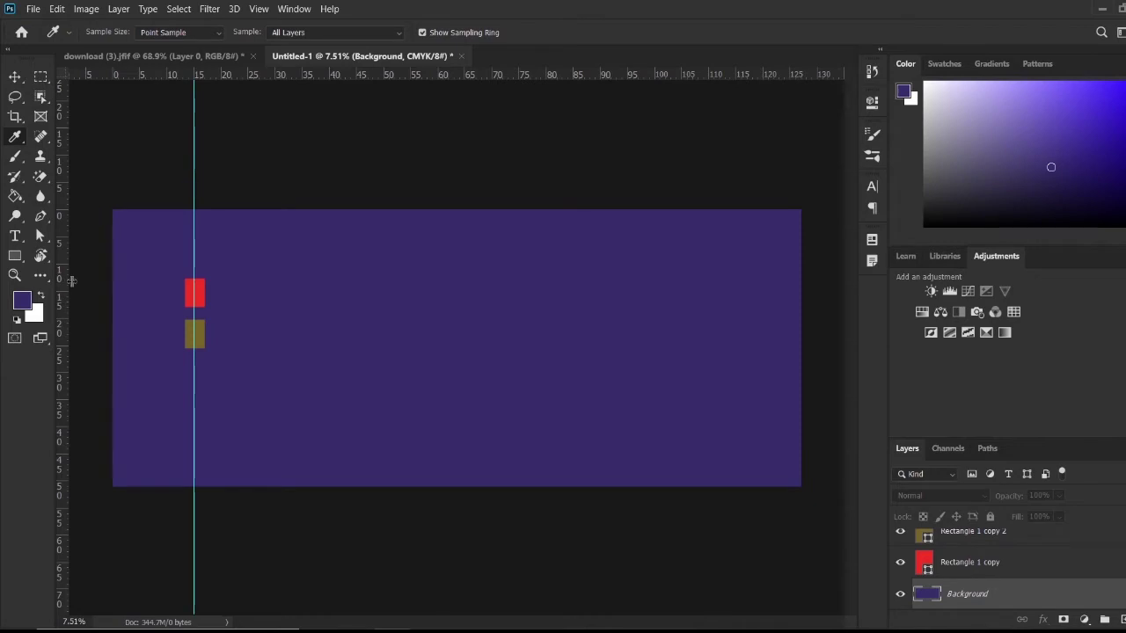
left_click_drag(68, 284, 720, 351)
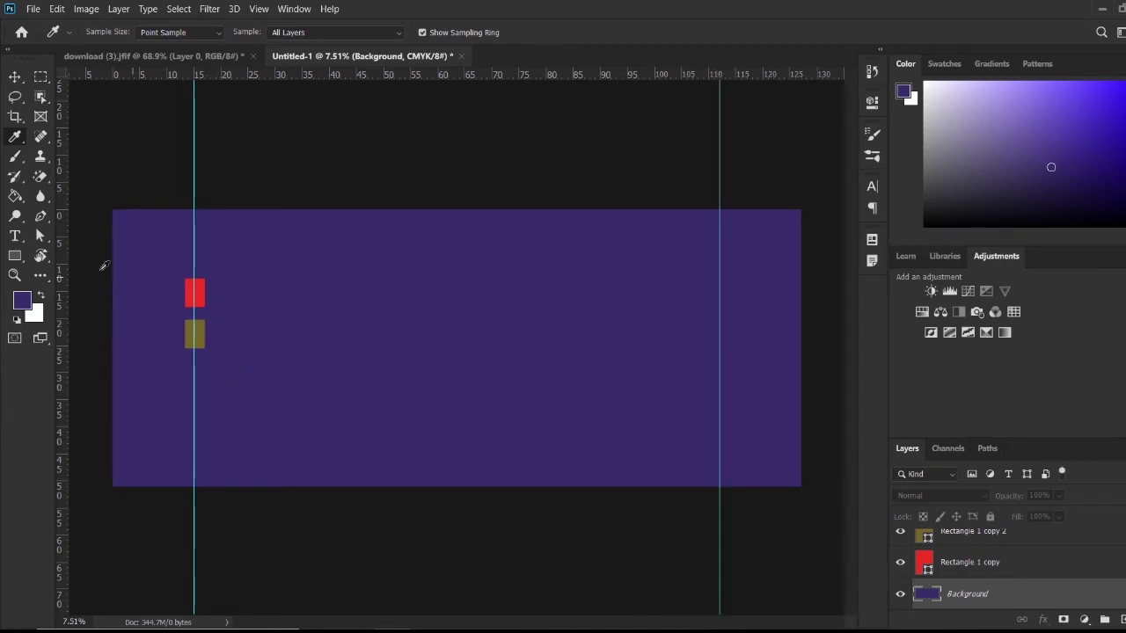
left_click(15, 77)
mouse_move(194, 305)
left_mouse_down()
mouse_move(215, 304)
mouse_move(196, 304)
left_mouse_up()
key("ctrl+comma")
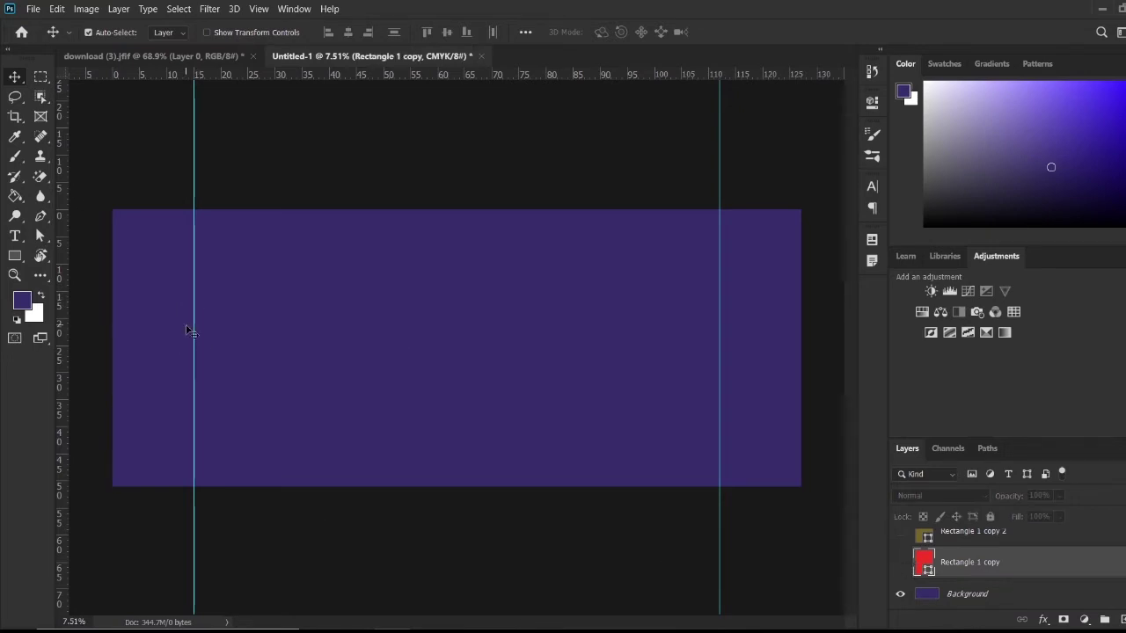
- Place a Brush Script MT text point mid-canvas and make the placeholder text white
key("t")
left_click(384, 314)
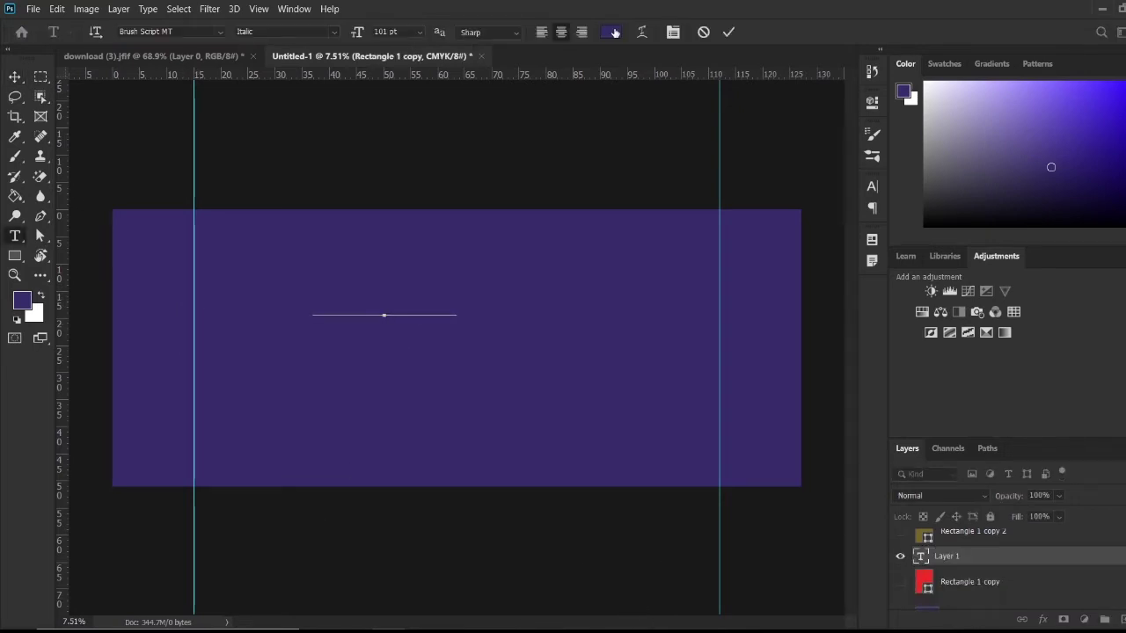
left_click(612, 32)
left_click(745, 217)
key("Return")
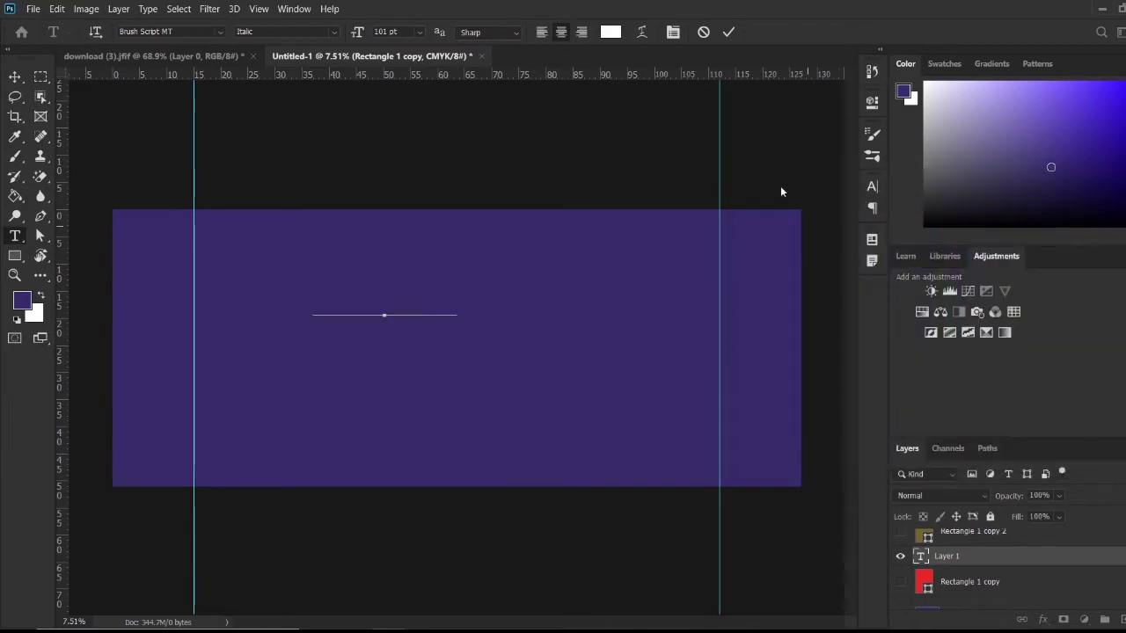
key("ctrl+a")
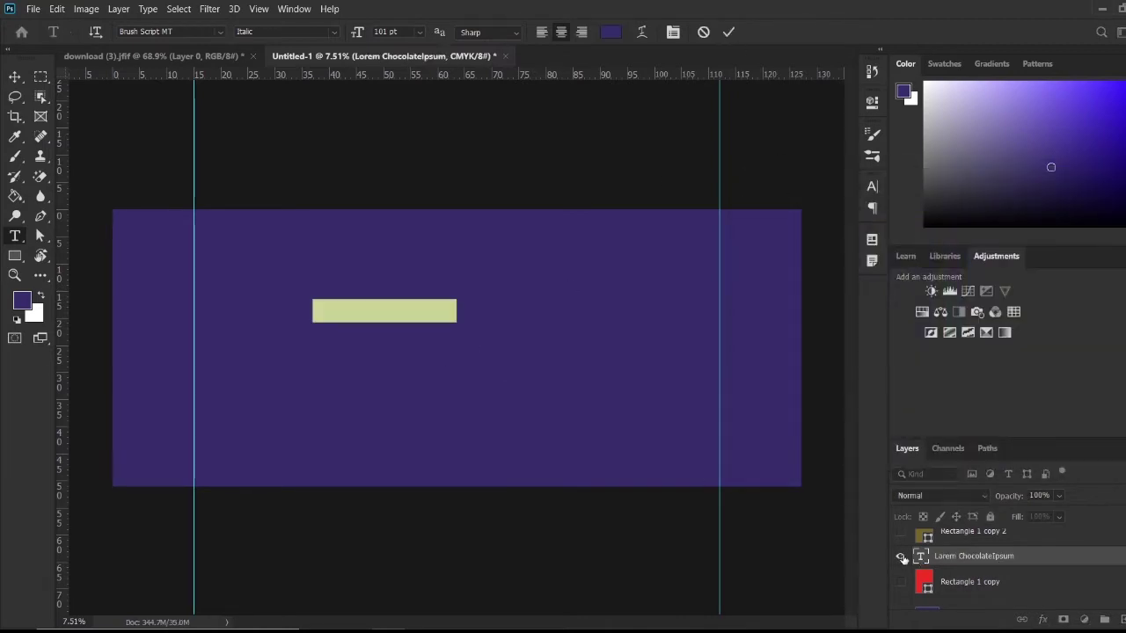
left_click(611, 31)
left_click(744, 214)
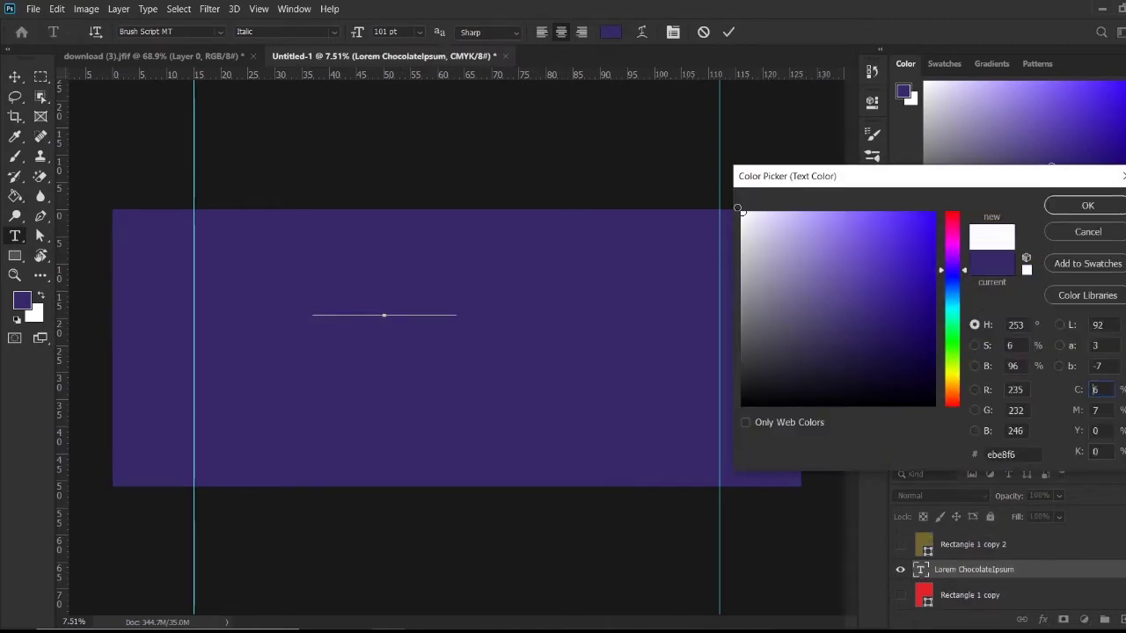
left_click(1114, 211)
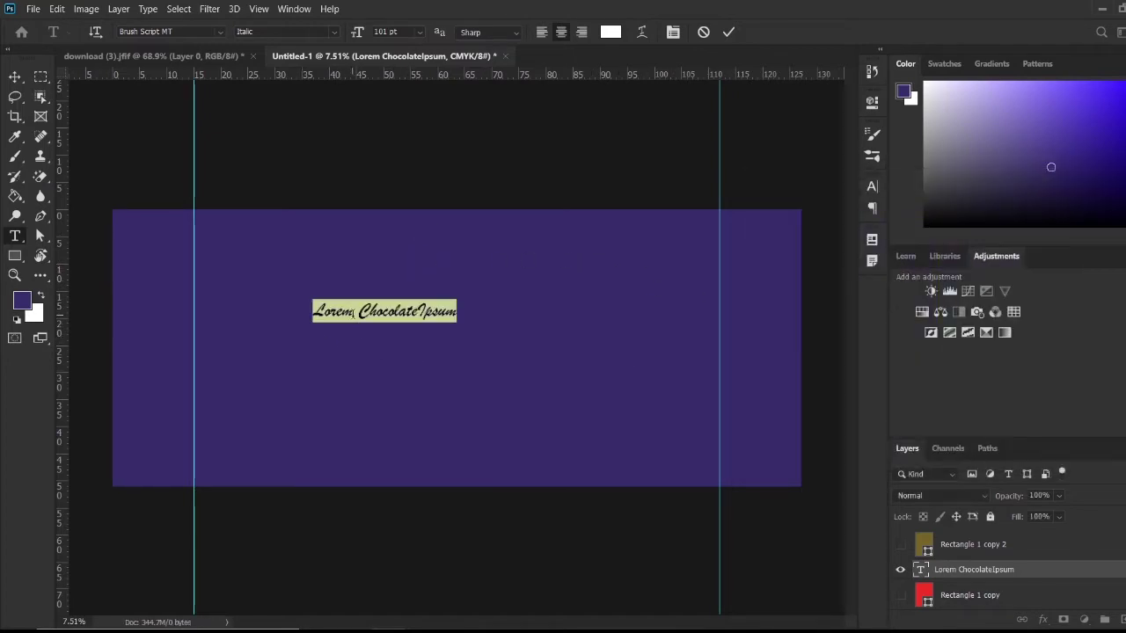
left_click(352, 312)
- Replace the placeholder with 'Chocolate', enlarge it to 307 pt, and commit
double_click(343, 312)
key("BackSpace")
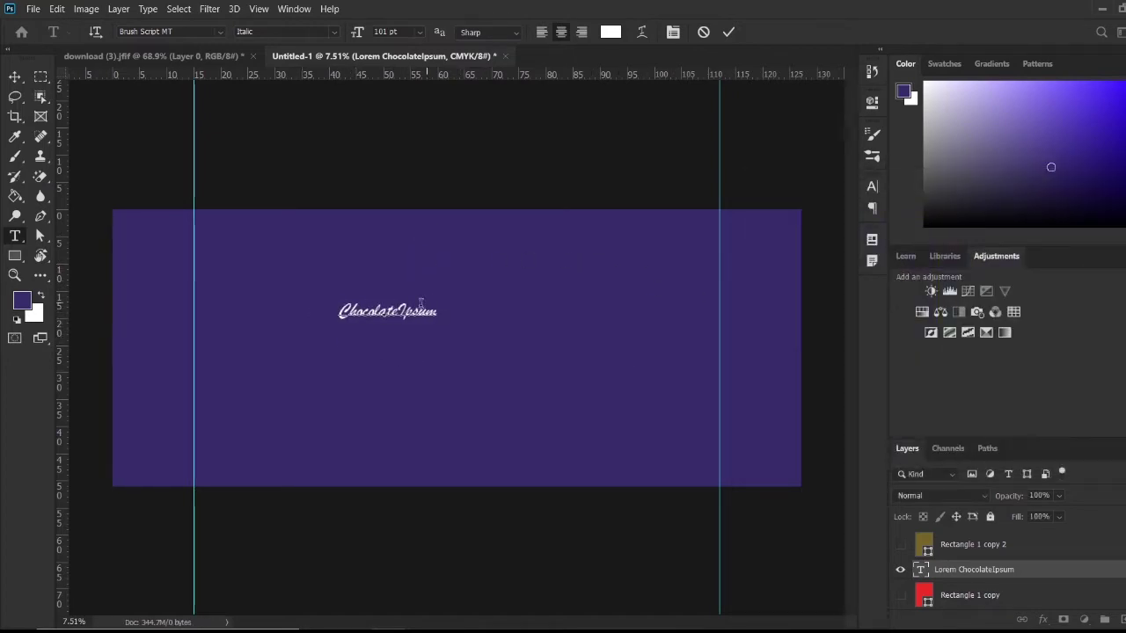
left_click_drag(397, 311, 459, 315)
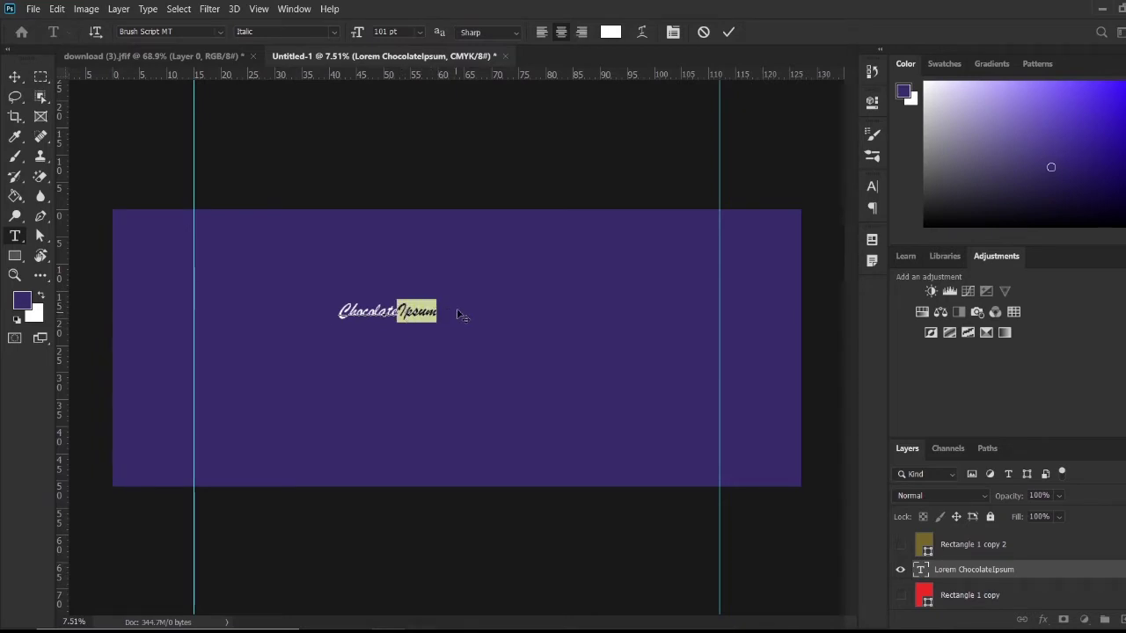
key("BackSpace")
left_click_drag(356, 37, 377, 35)
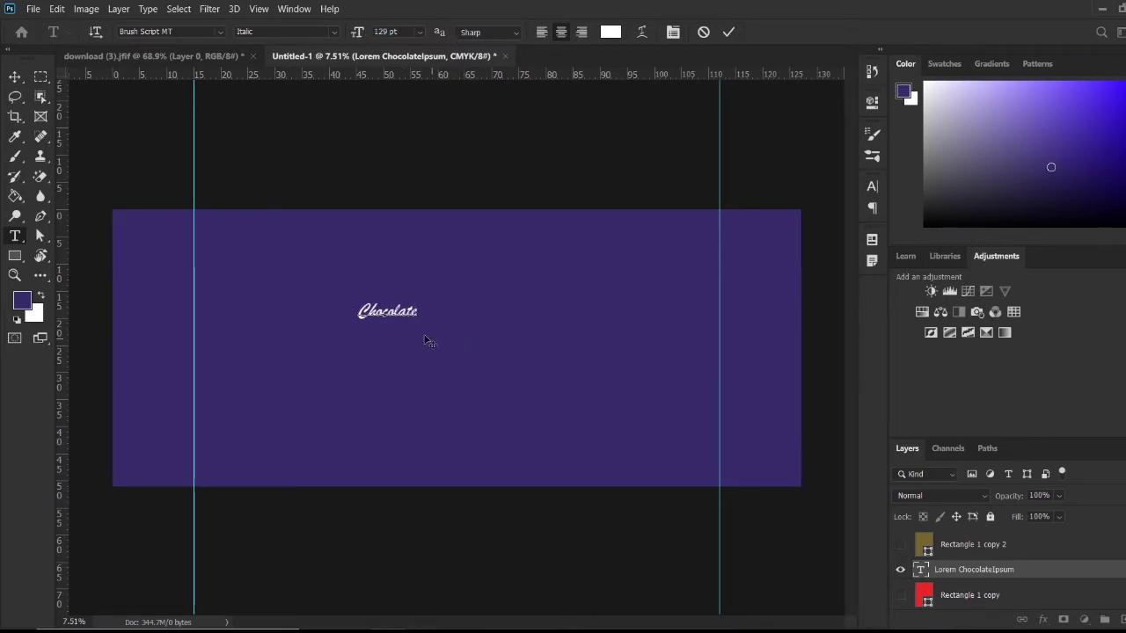
left_click_drag(419, 313, 352, 314)
left_click_drag(357, 35, 525, 337)
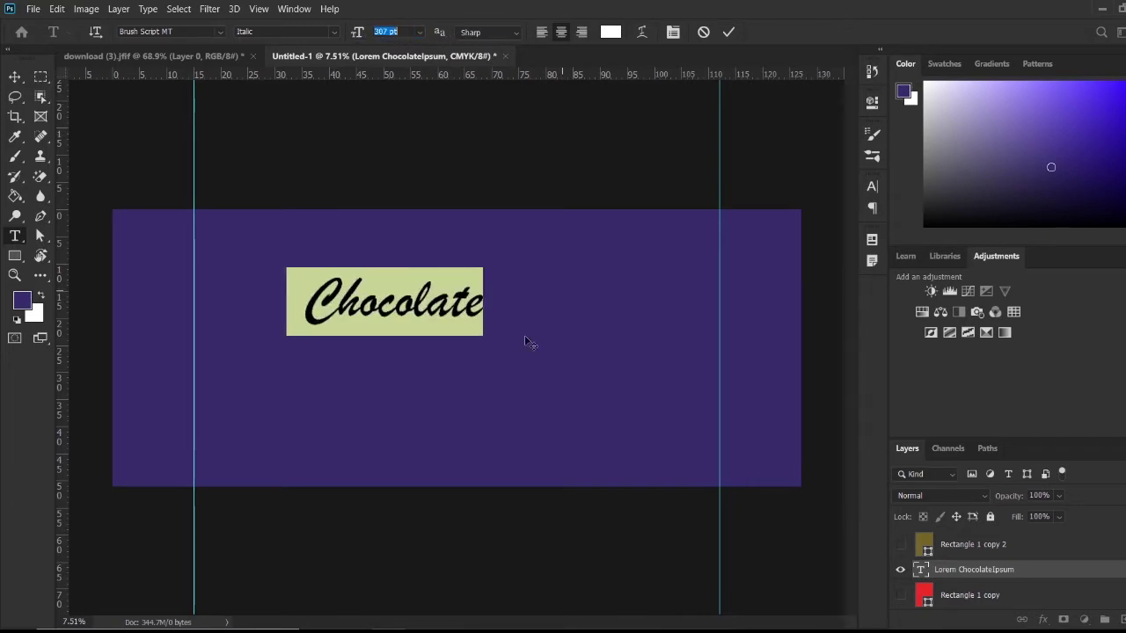
left_click(900, 545)
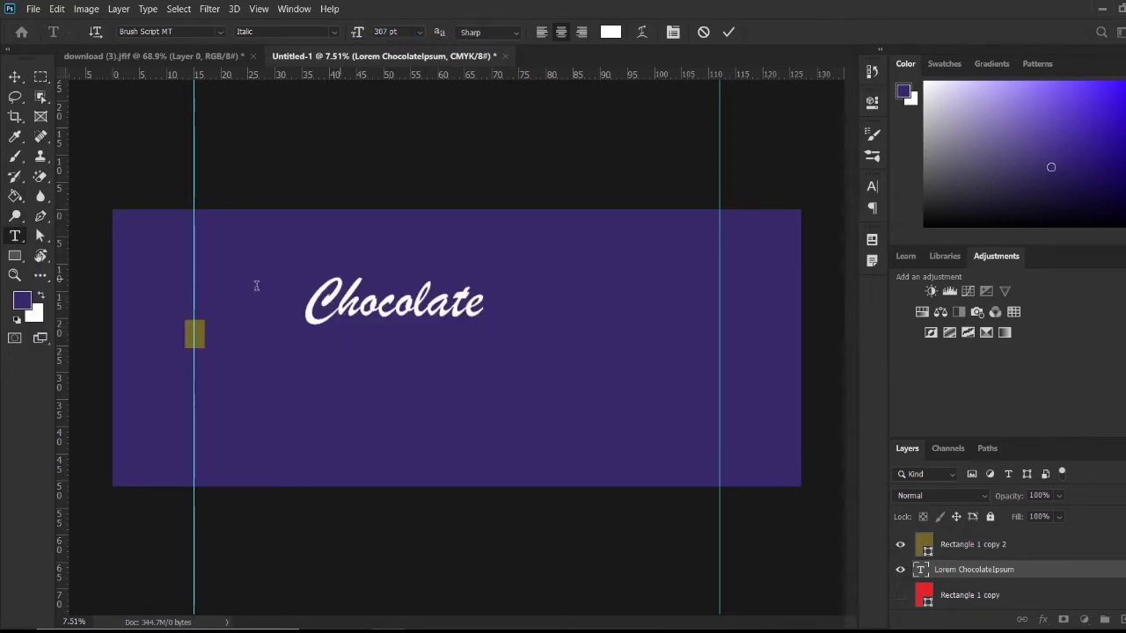
- Discard the stray text layer and recolour 'Chocolate' gold sampled from the gold swatch
left_click(313, 308, "shift")
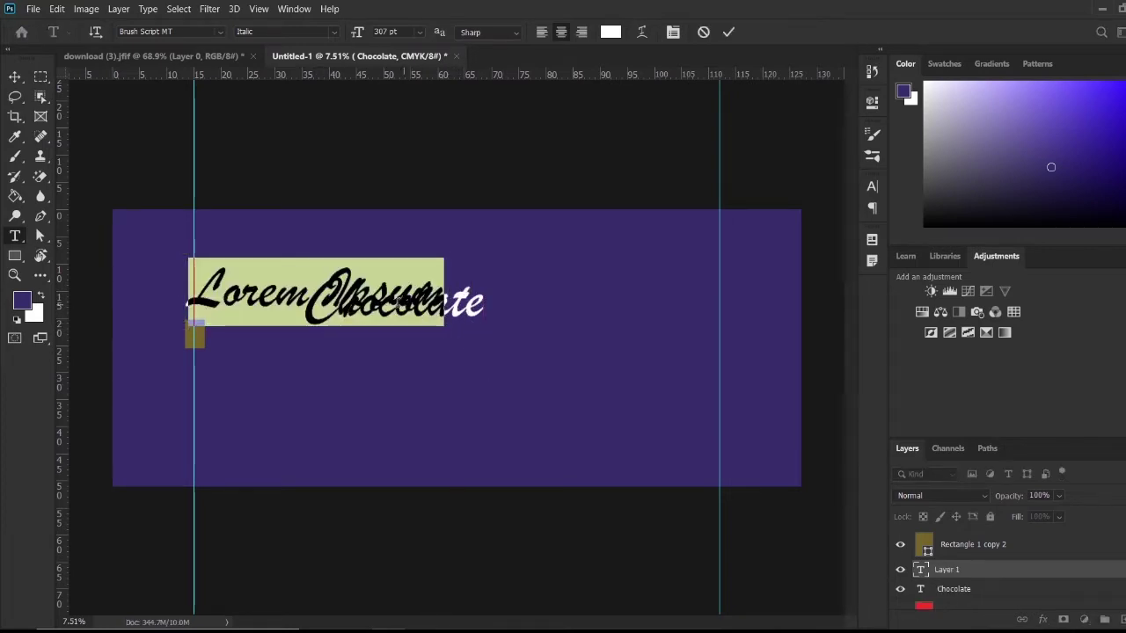
left_click(704, 33)
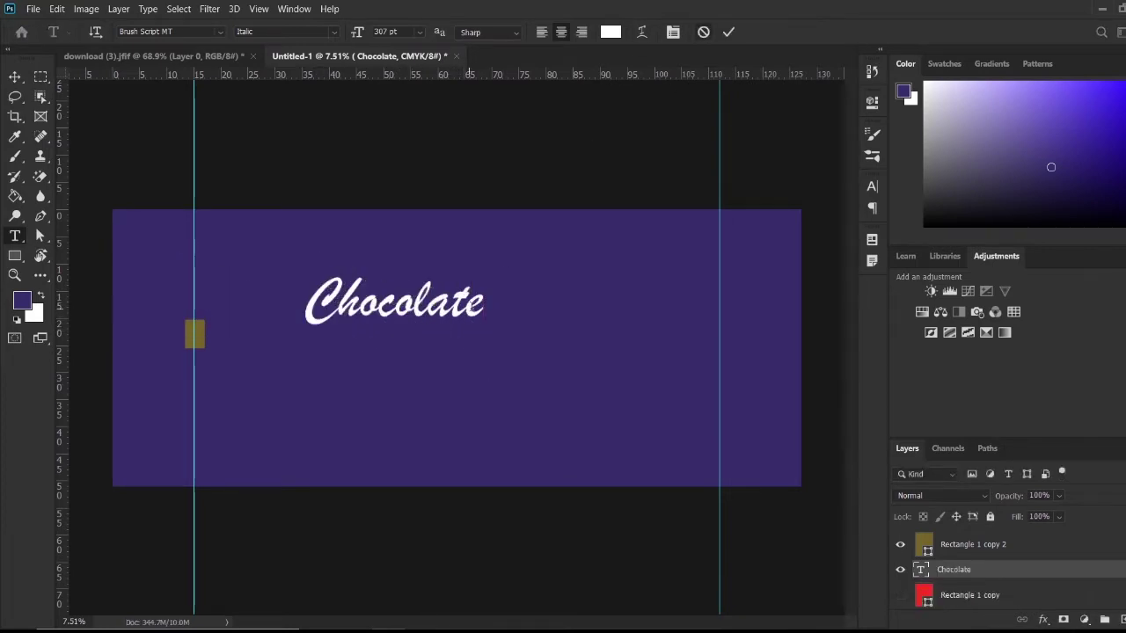
double_click(921, 570)
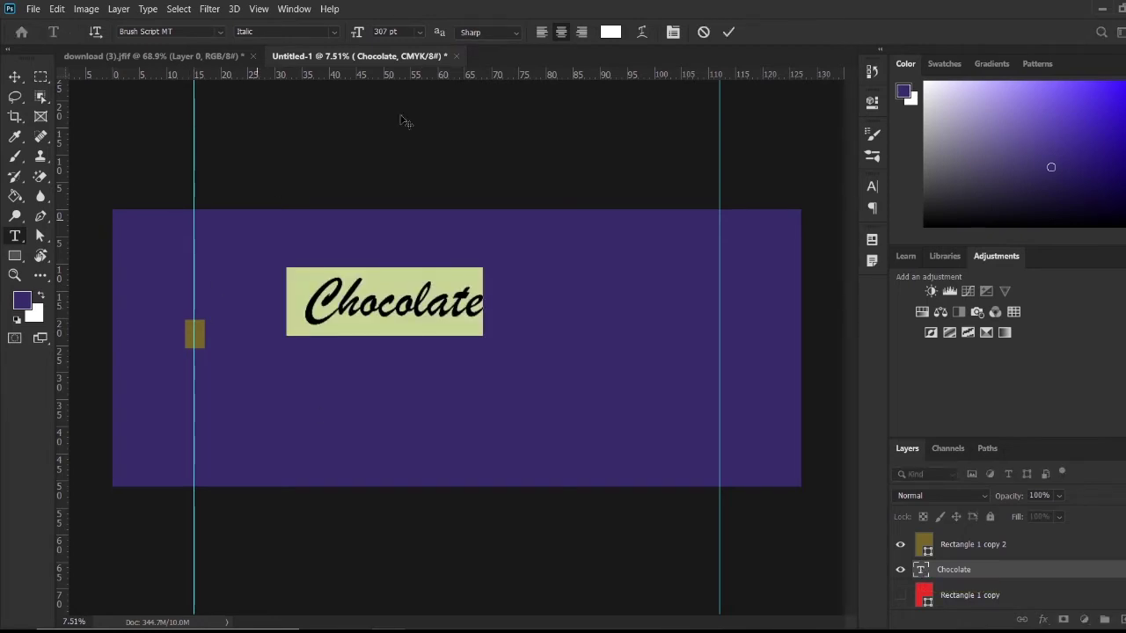
left_click(611, 32)
left_click(195, 333)
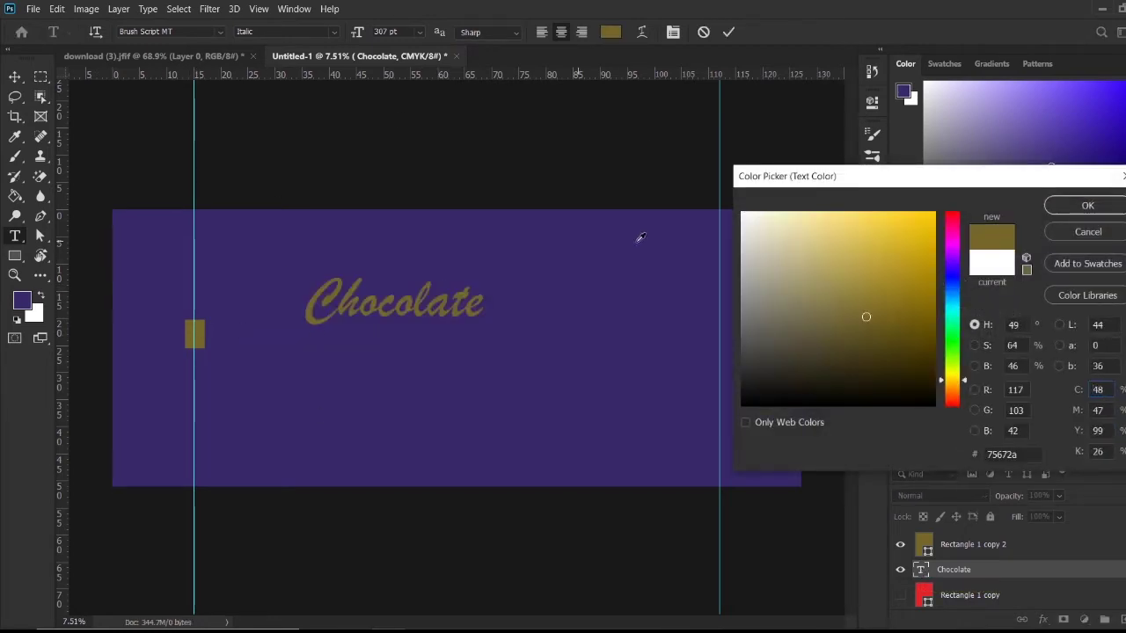
left_click(1088, 205)
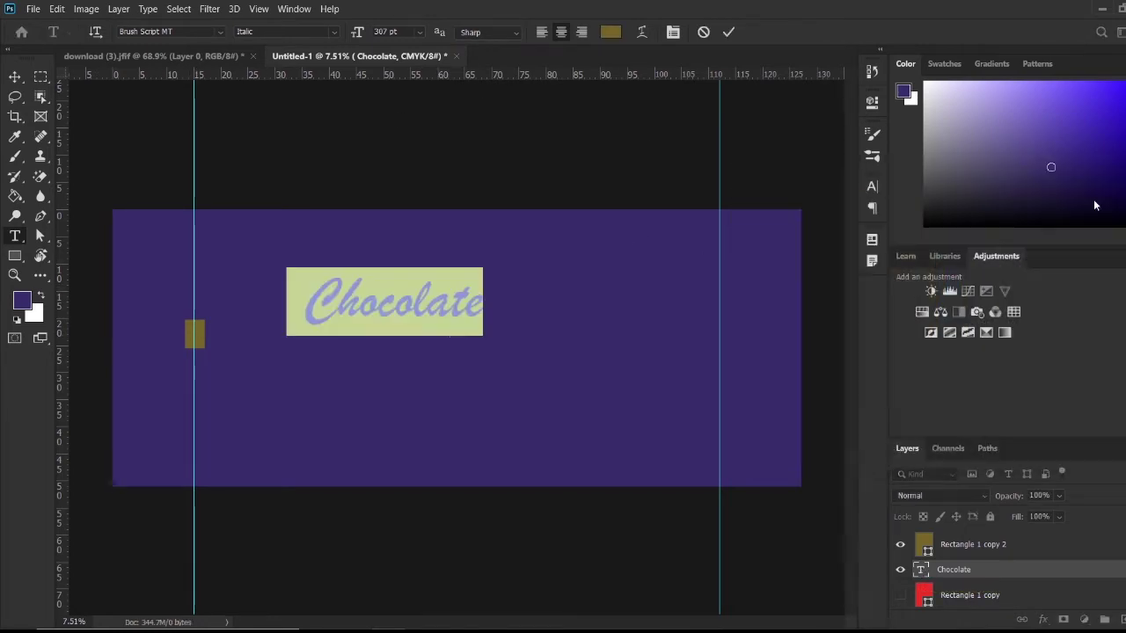
left_click(729, 32)
left_click(900, 545)
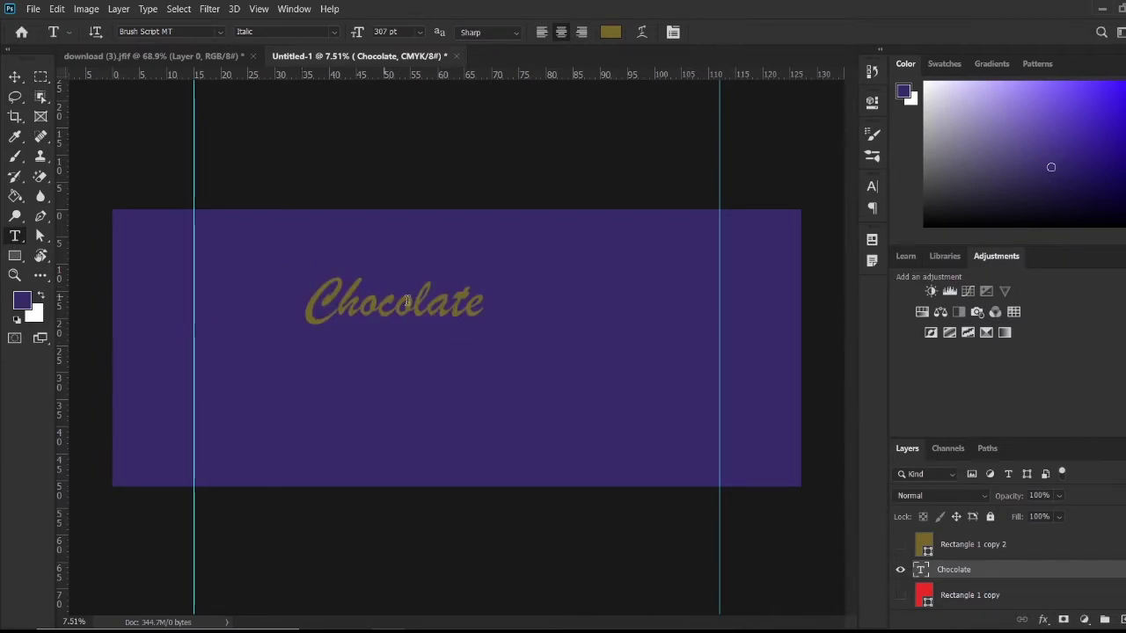
- Rotate 'Chocolate' about 12° upward and Alt-drag a copy just below it
key("ctrl+t")
left_click_drag(489, 345, 498, 323)
left_click(754, 33)
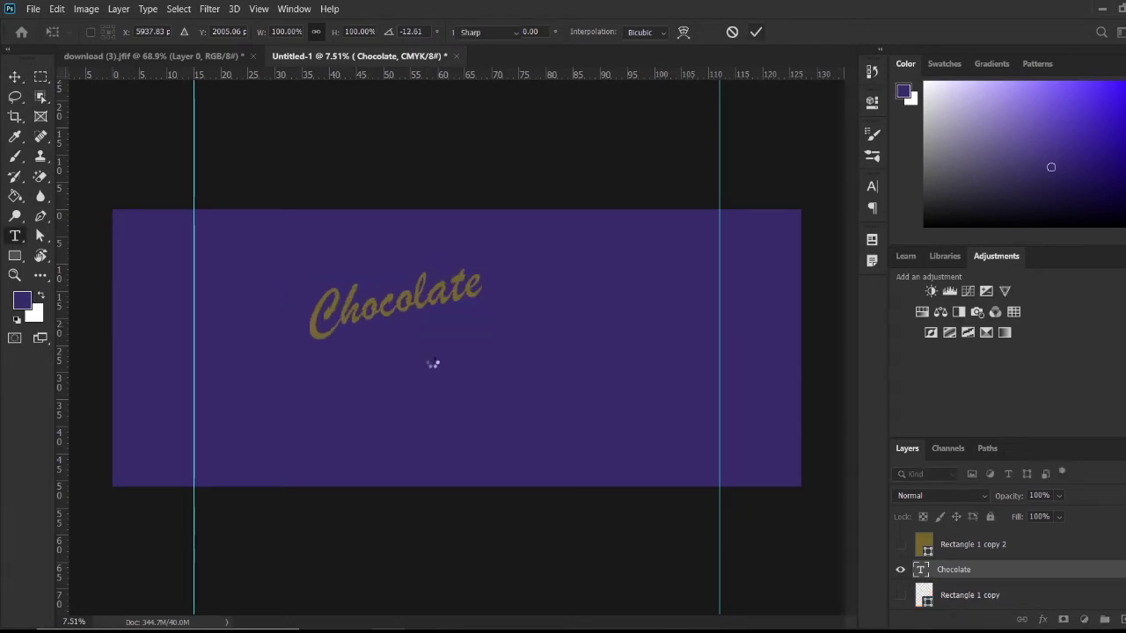
key("t")
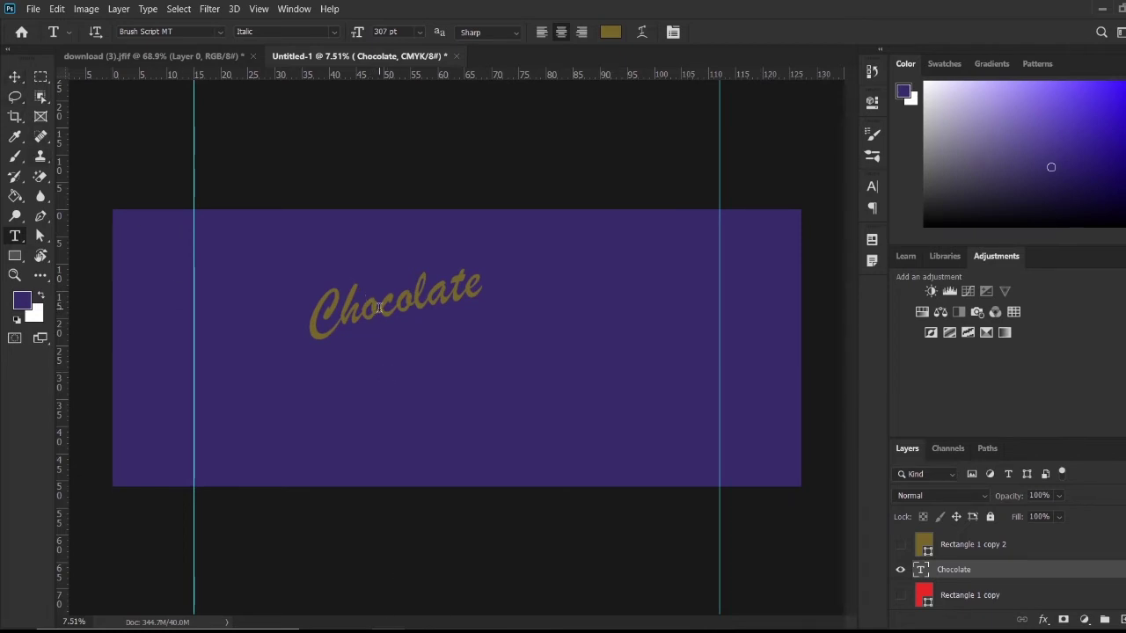
key("v")
left_click_drag(373, 312, 385, 387)
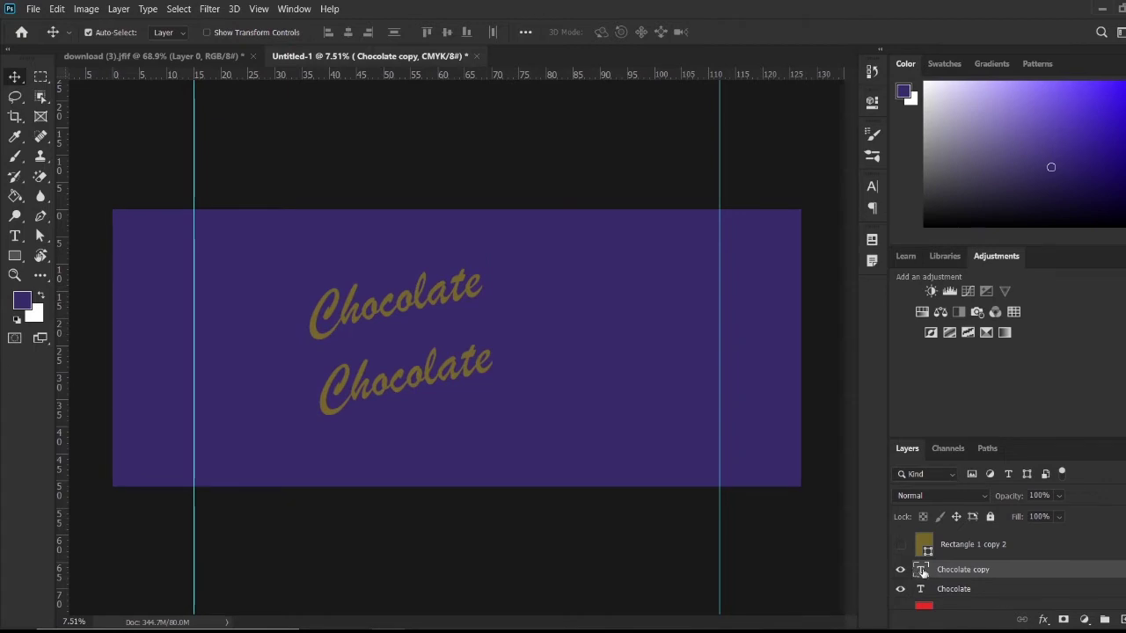
- Retype the Chocolate copy as 'CHOCOLATE MORSELS' and move it up and right
double_click(920, 570)
type("CHOCOLATE MORSELS")
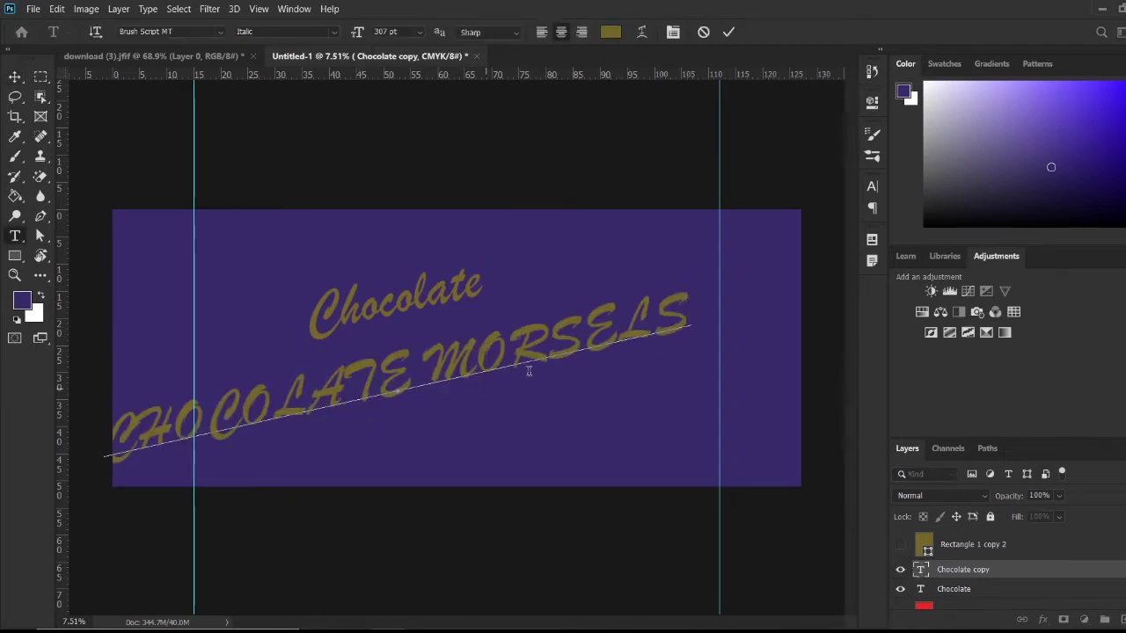
left_click(728, 32)
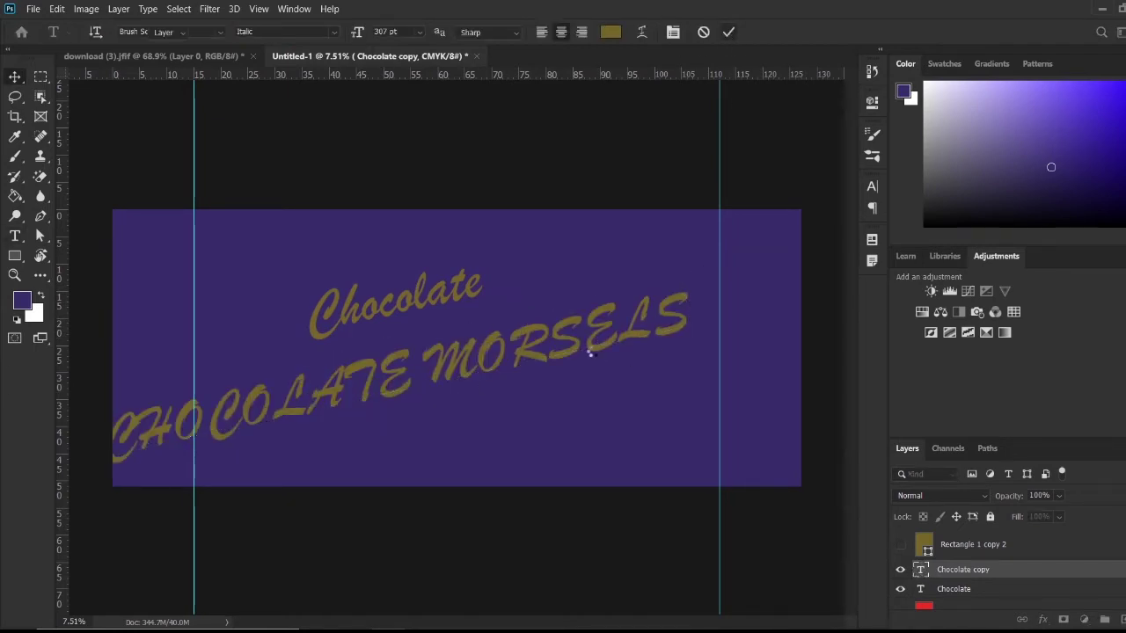
key("v")
left_click_drag(577, 352, 621, 344)
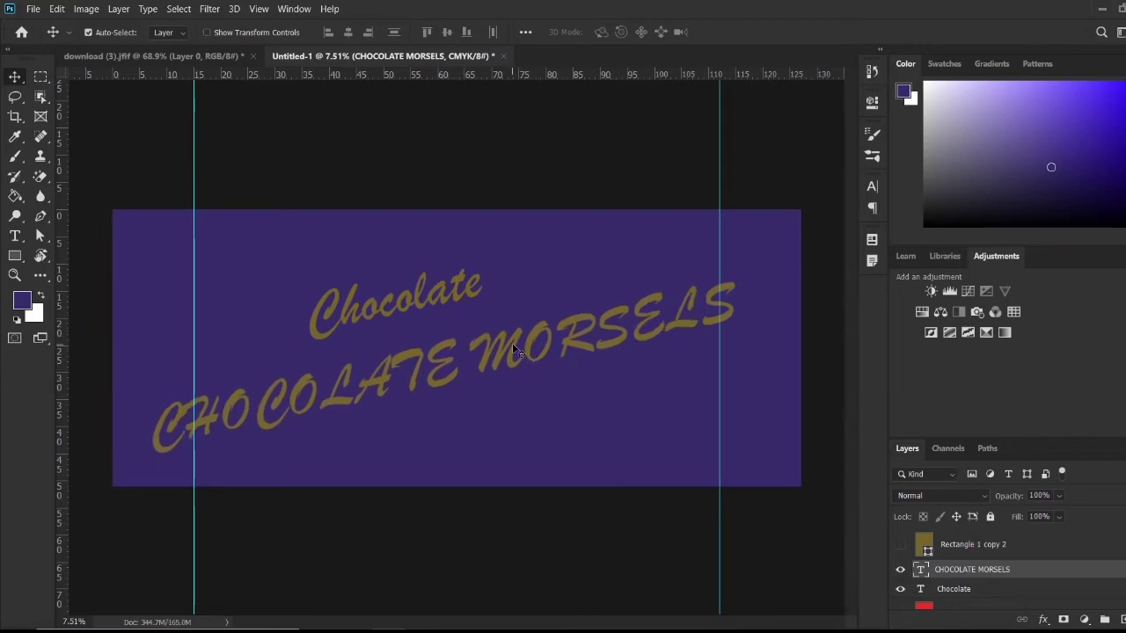
- Set CHOCOLATE MORSELS in Constantia Bold and bring up its Warp Text settings
double_click(519, 343)
left_click(871, 187)
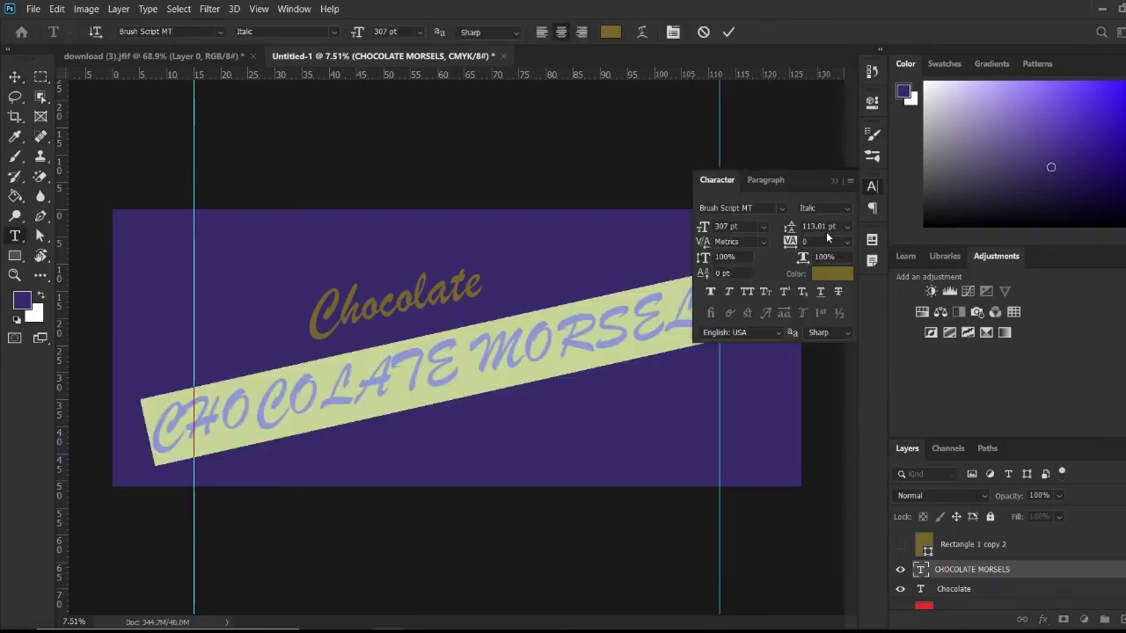
left_click(781, 209)
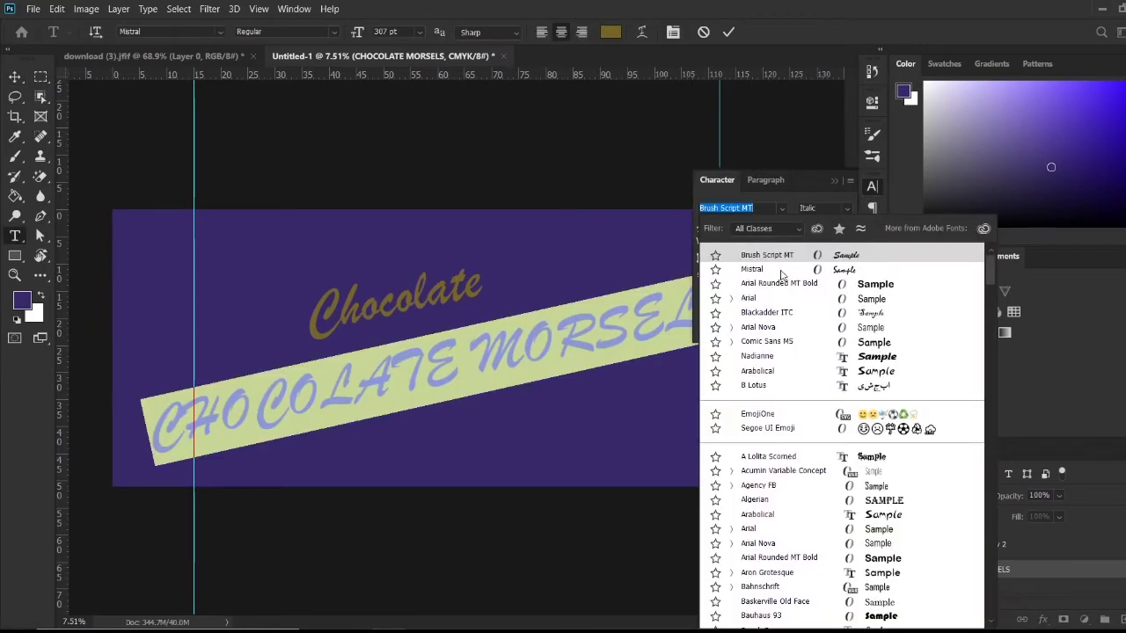
scroll(802, 396, "down", 15)
left_click(731, 463)
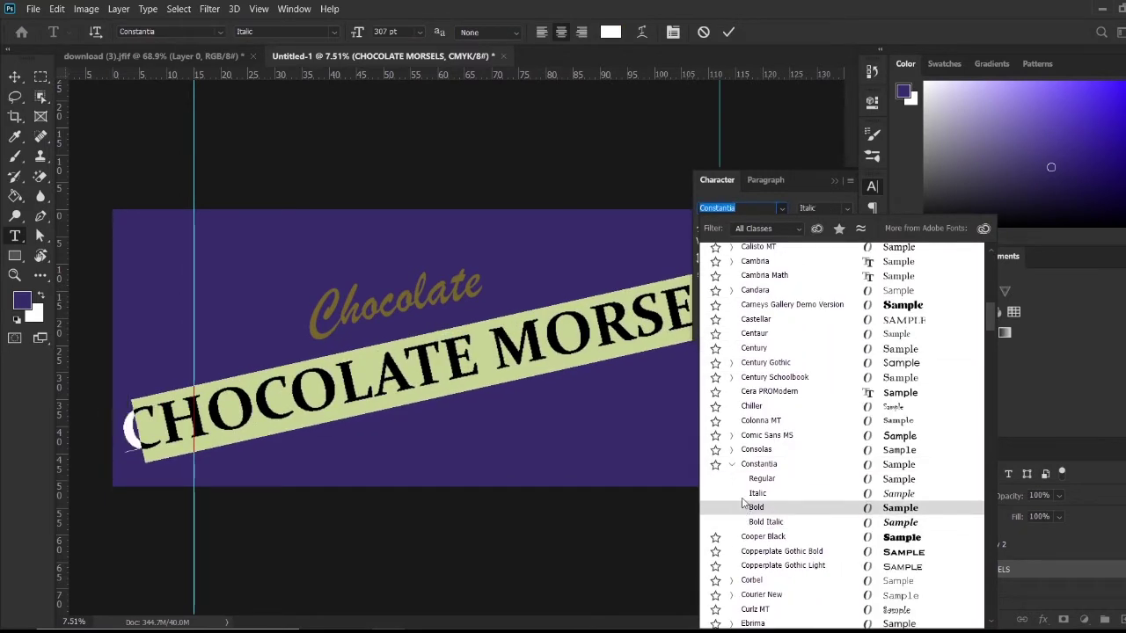
left_click(757, 508)
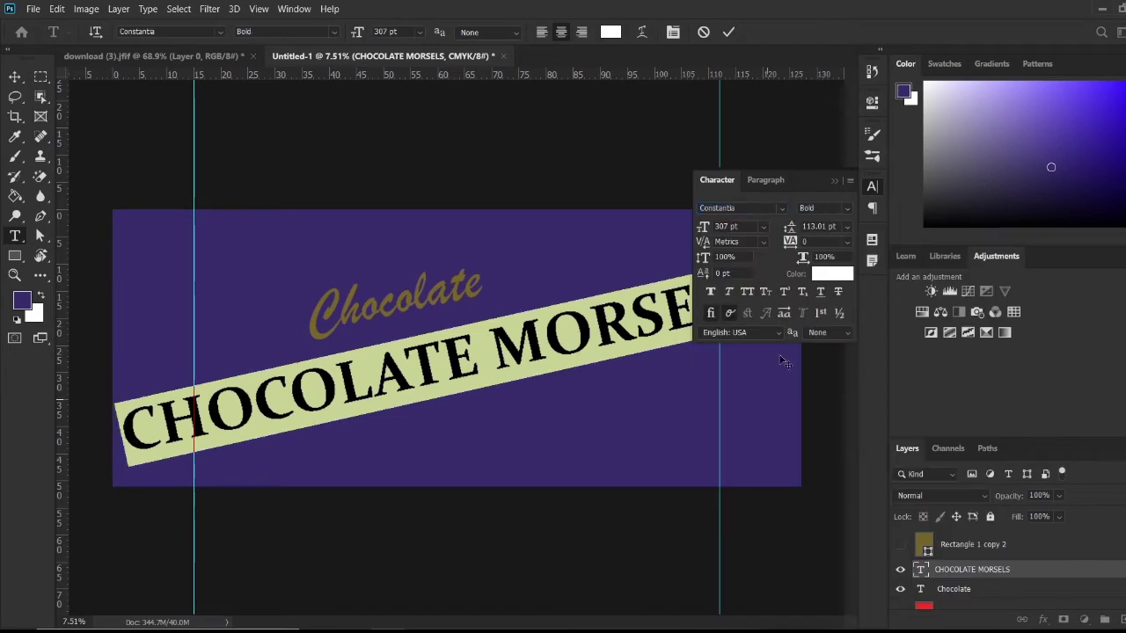
left_click(728, 32)
key("v")
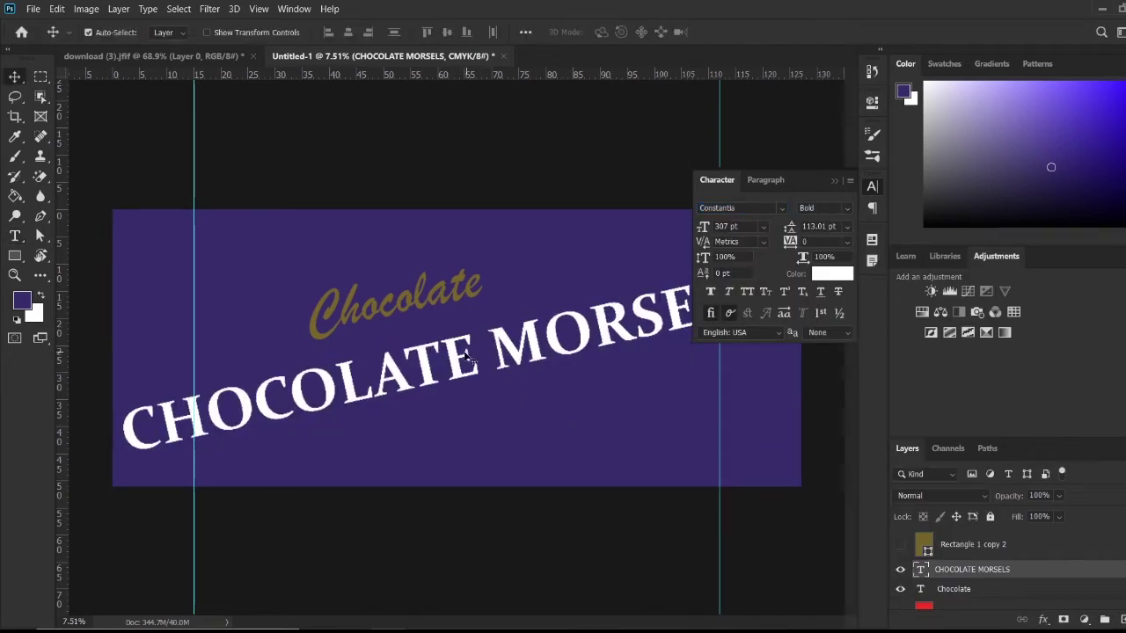
scroll(466, 355, "up", 3)
scroll(448, 362, "down", 5)
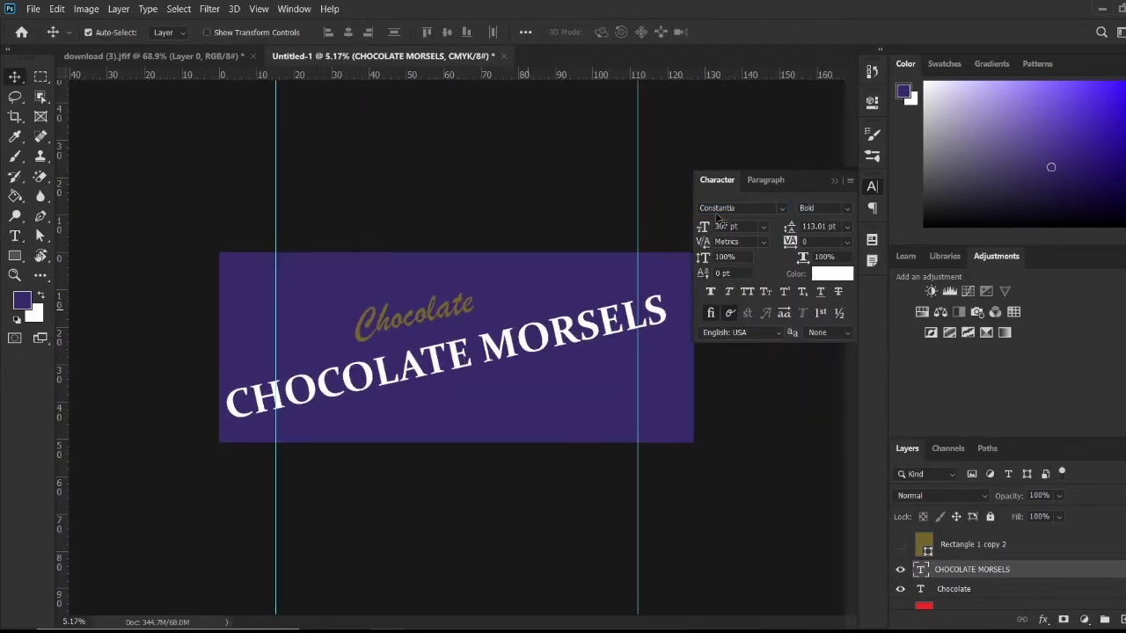
left_click(850, 182)
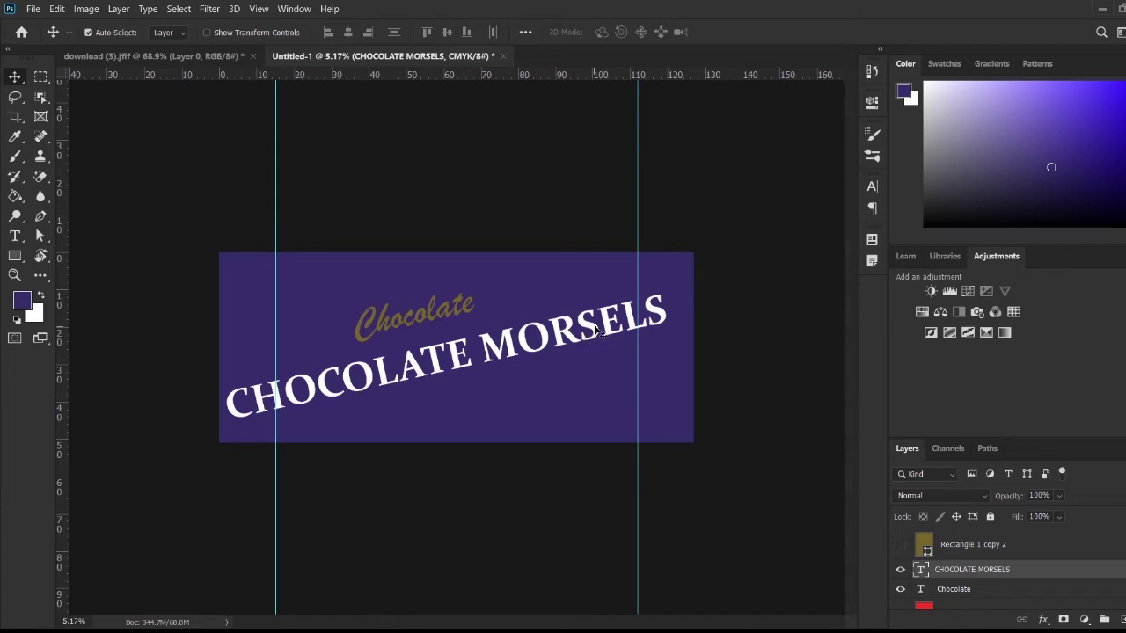
double_click(921, 570)
left_click(641, 32)
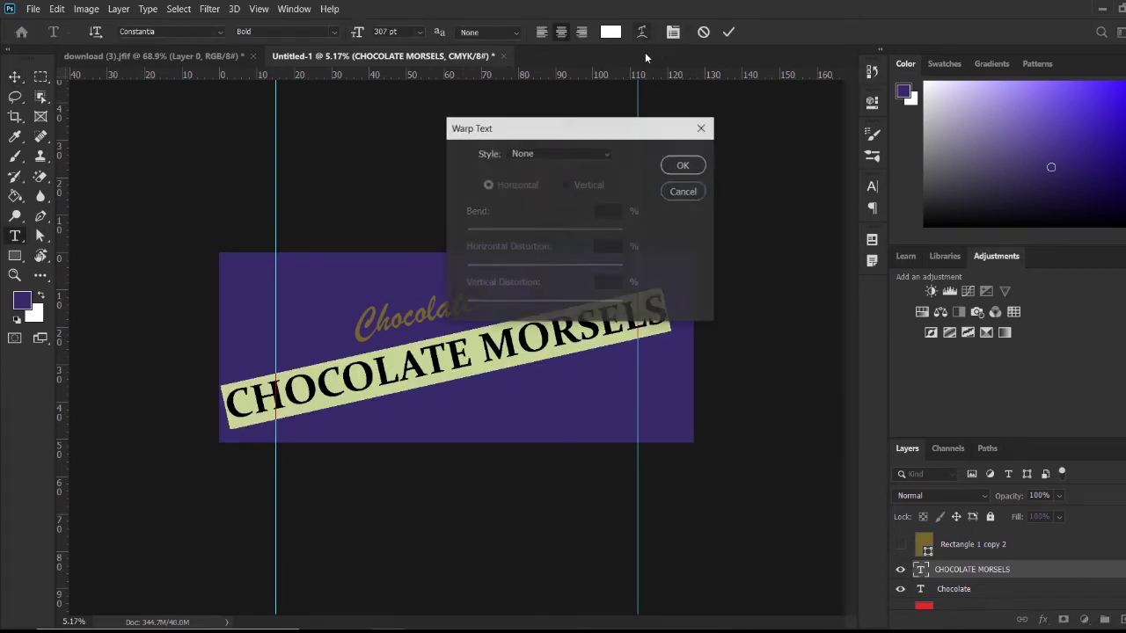
- Apply a Flag warp with negative bend, shrink the text to 226 pt, and reposition it
left_click(550, 155)
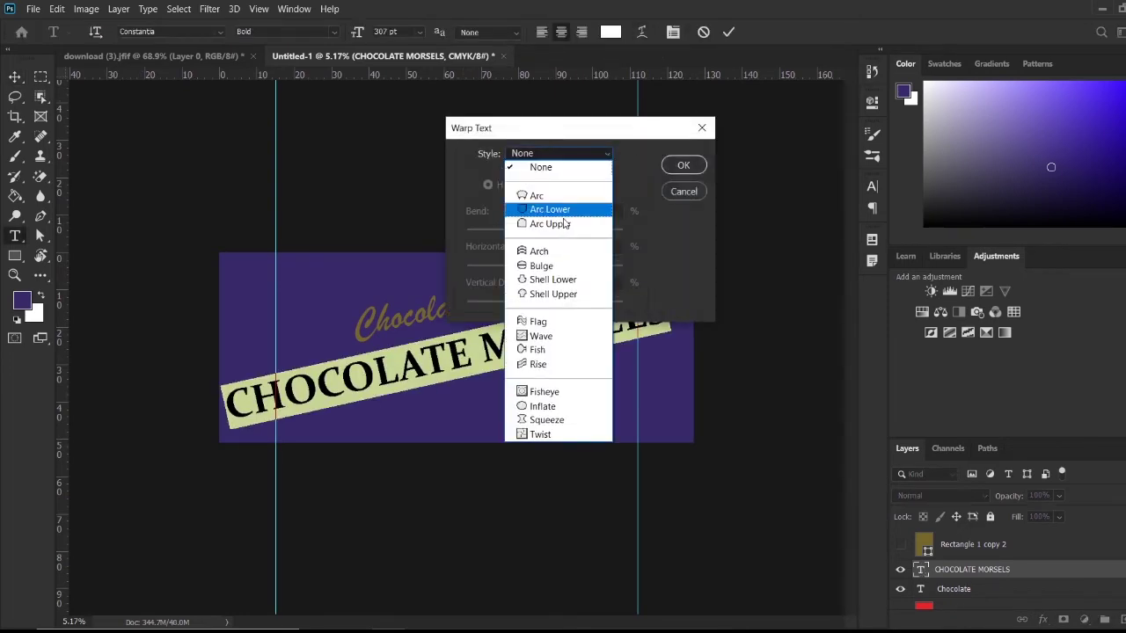
left_click(567, 329)
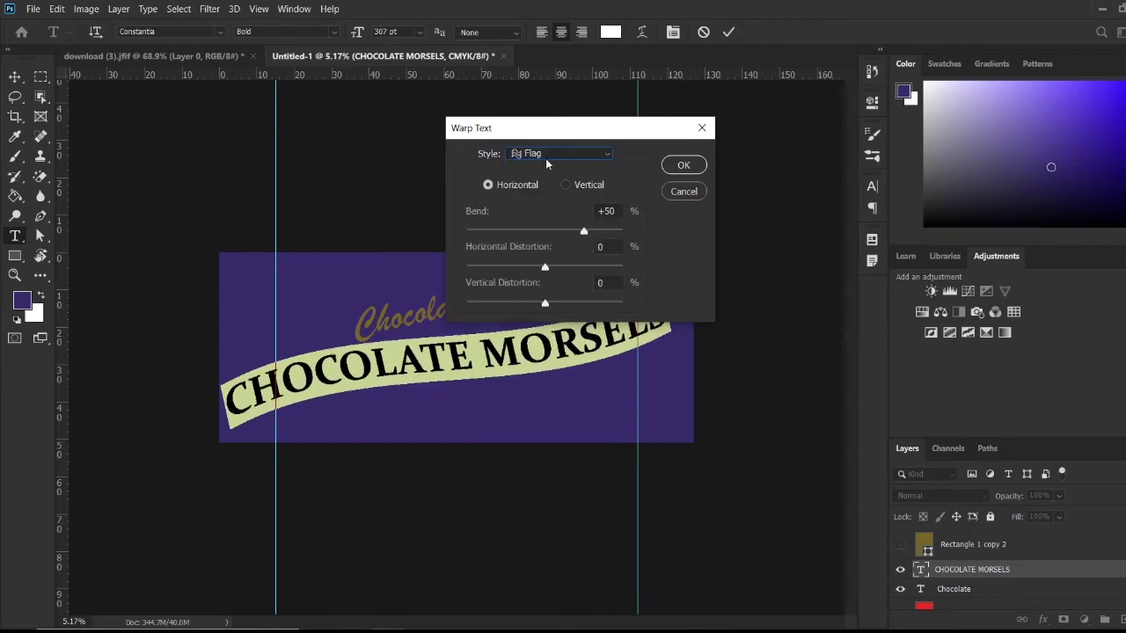
left_click_drag(553, 232, 492, 235)
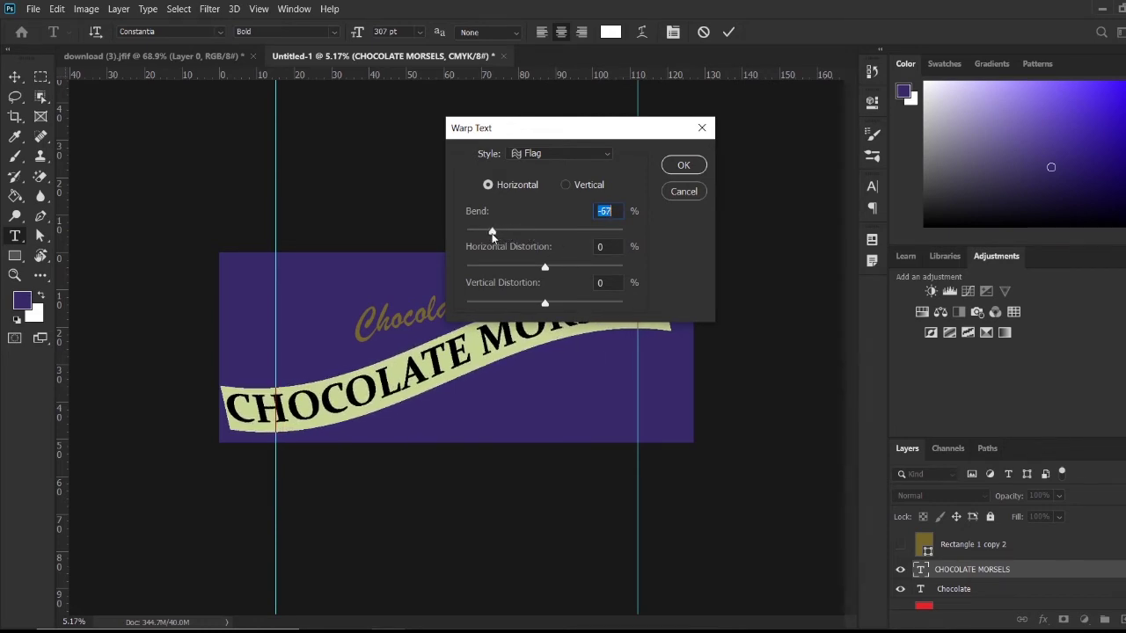
left_click(685, 170)
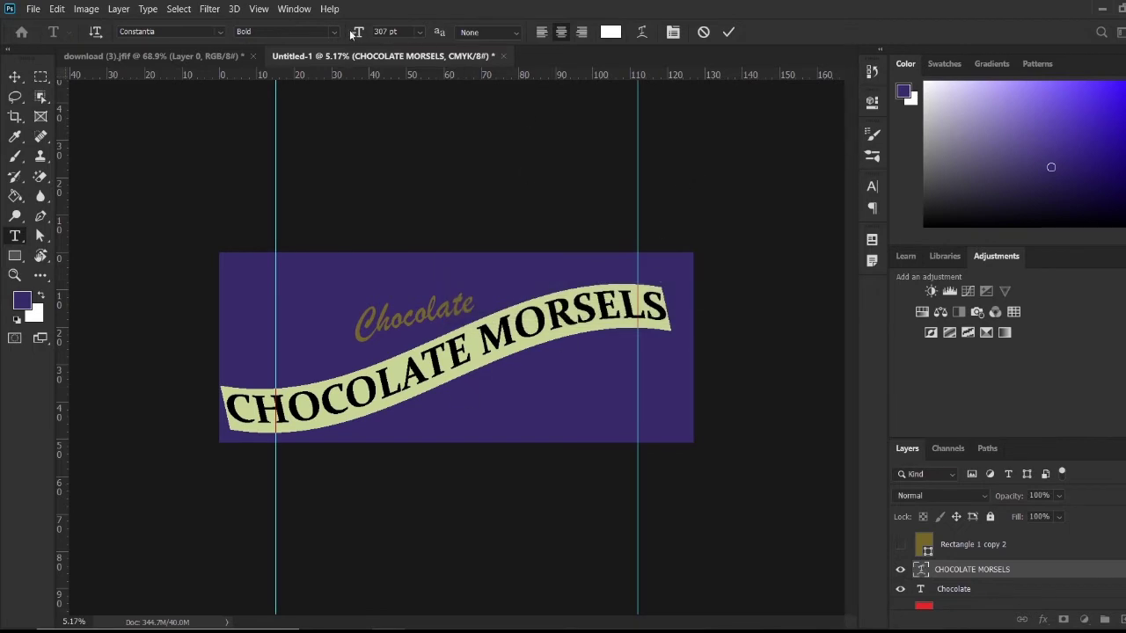
left_click_drag(357, 33, 298, 43)
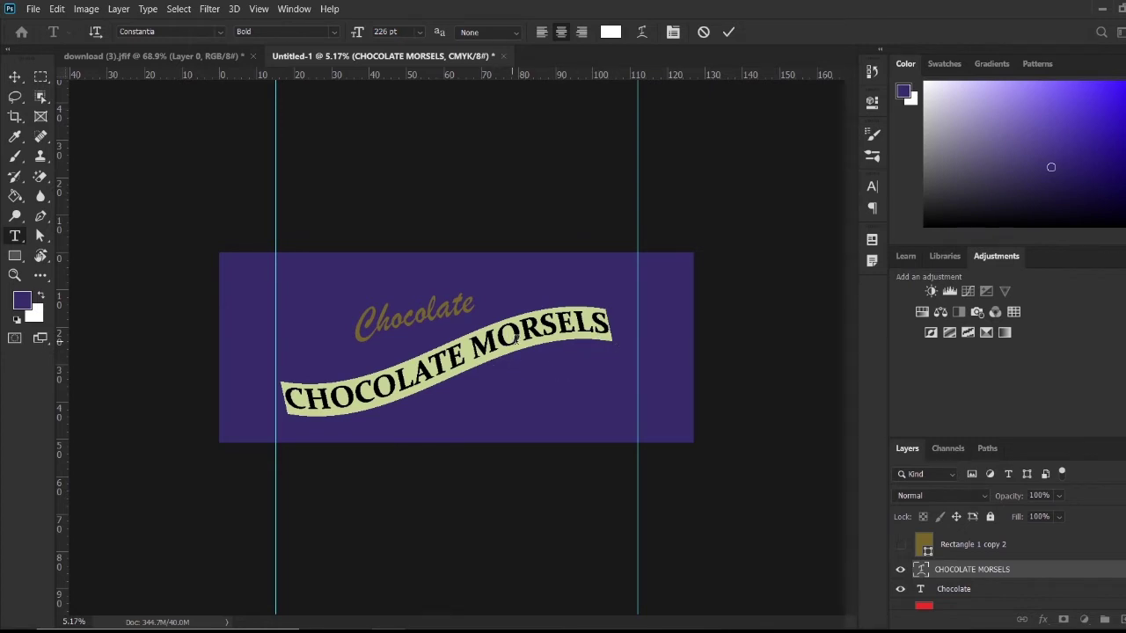
left_click(731, 34)
key("v")
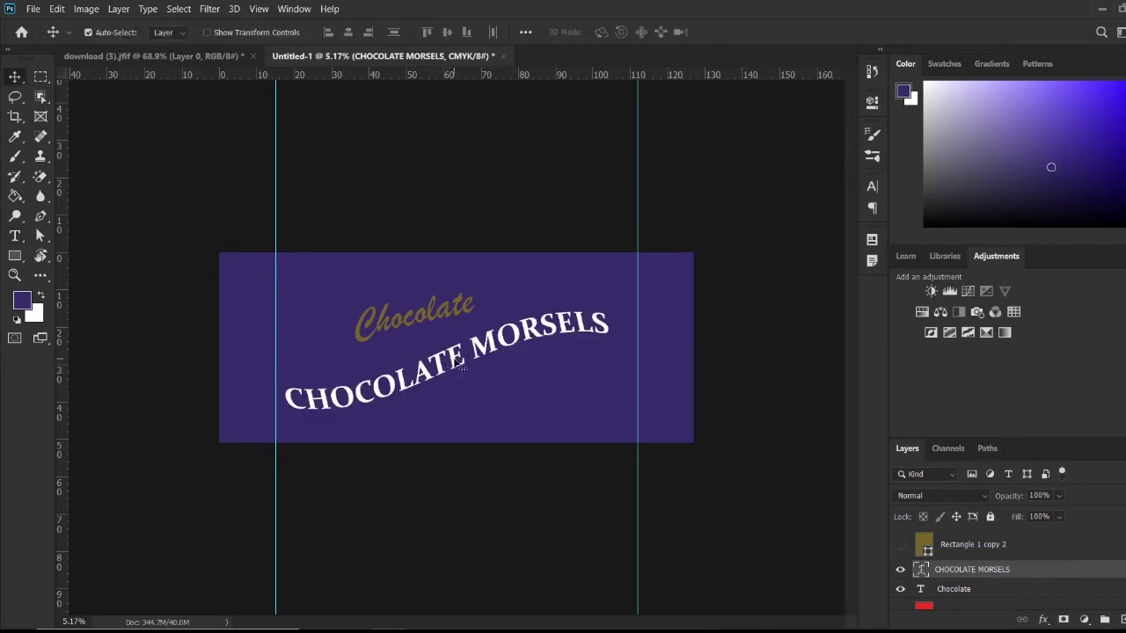
left_click_drag(464, 367, 461, 338)
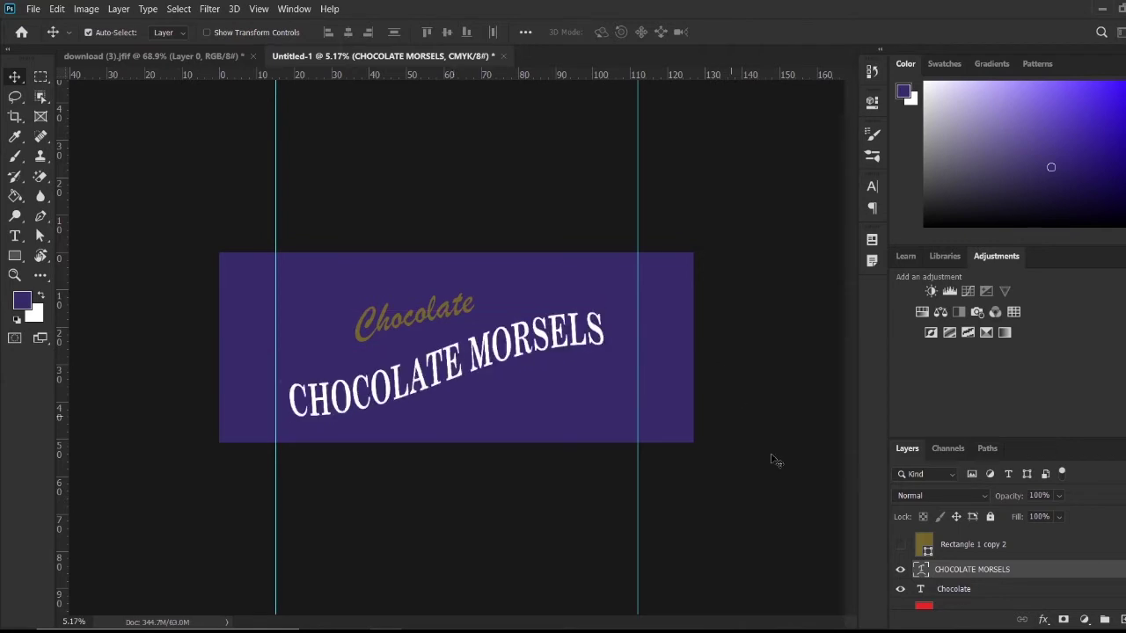
- Change the CHOCOLATE MORSELS font to Georgia Bold Italic
double_click(921, 571)
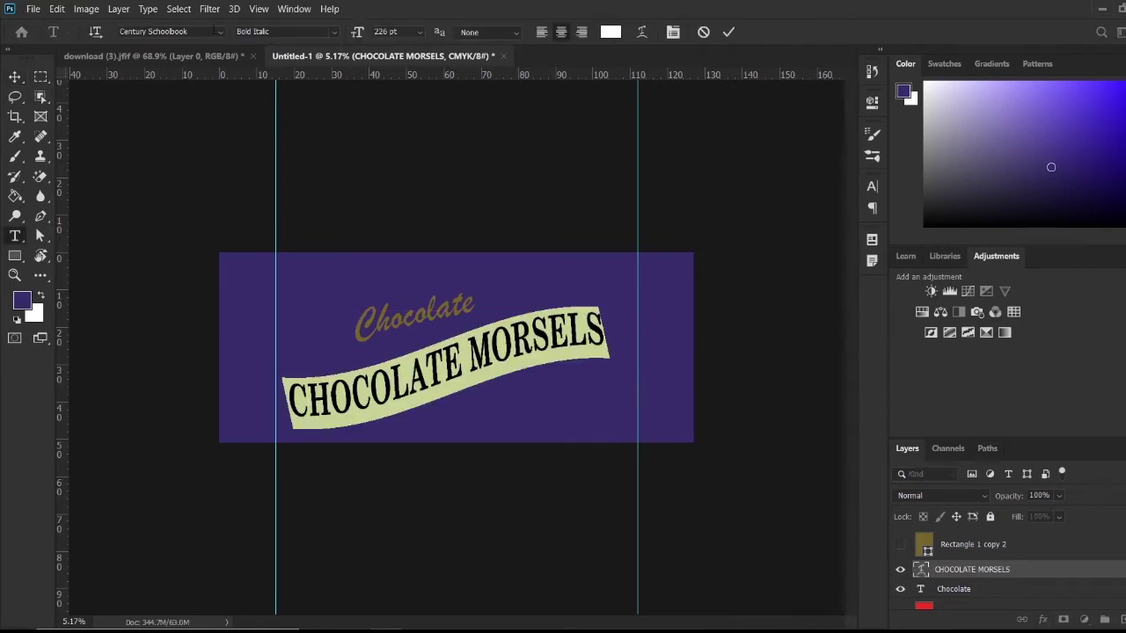
left_click(184, 32)
type("geo")
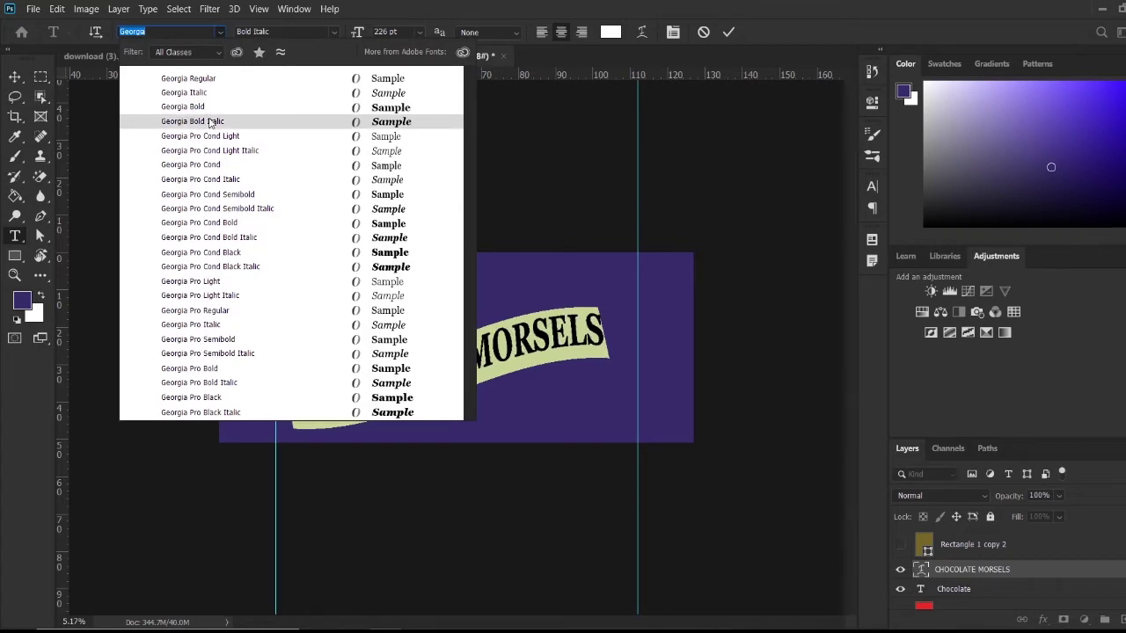
left_click(211, 123)
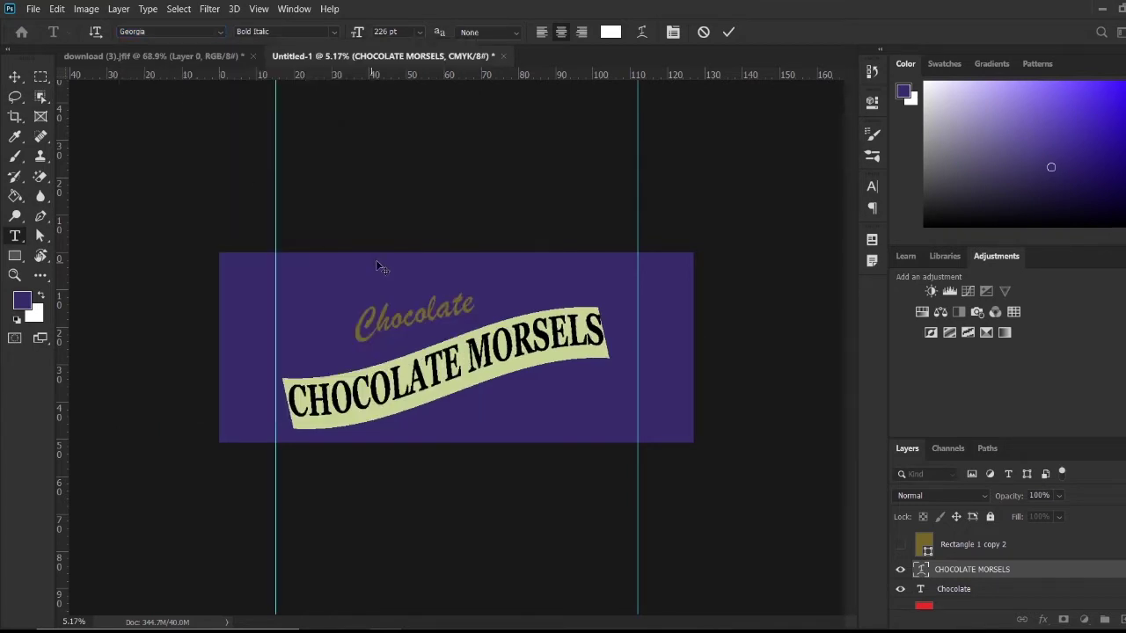
left_click(729, 32)
- Flatten the Flag bend to -20 and nudge the warped text left
key("v")
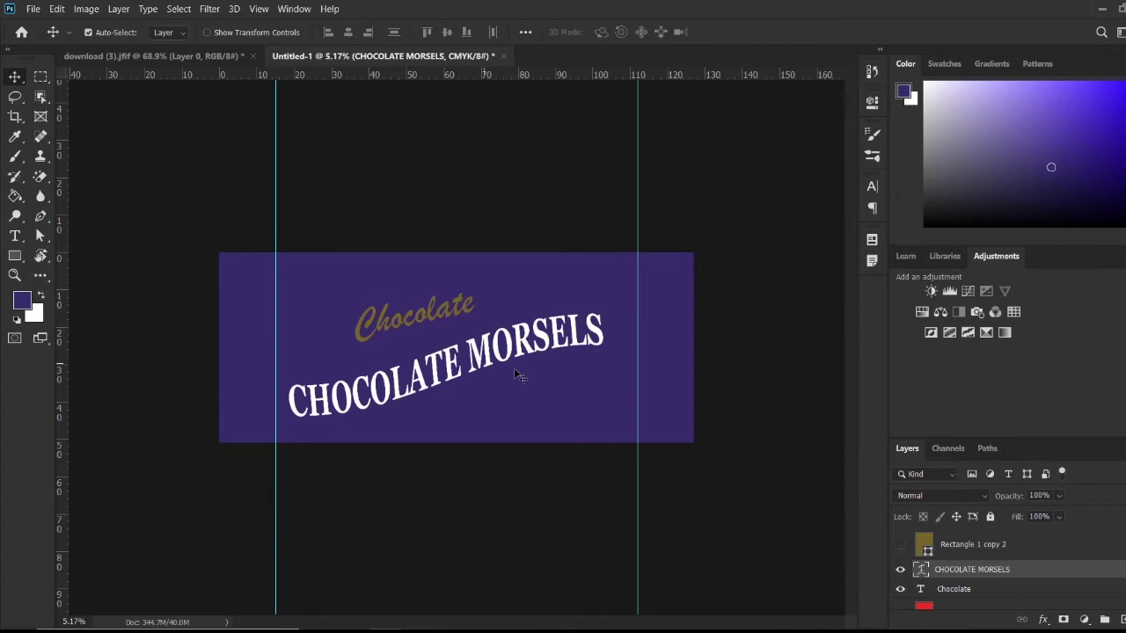
double_click(920, 570)
left_click(641, 31)
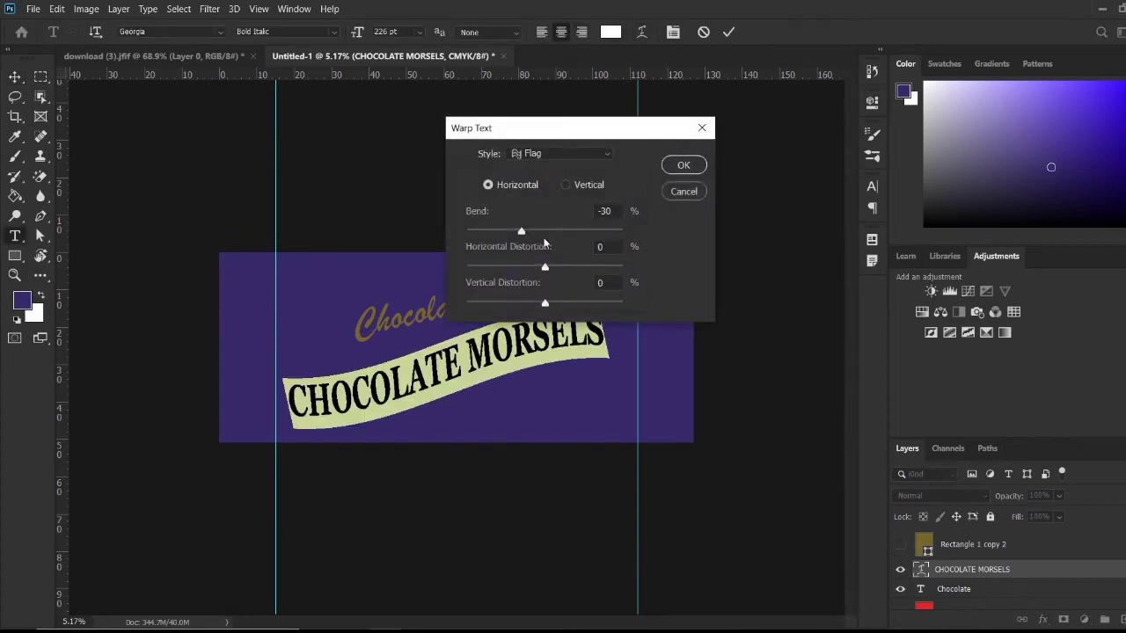
left_click_drag(521, 232, 529, 231)
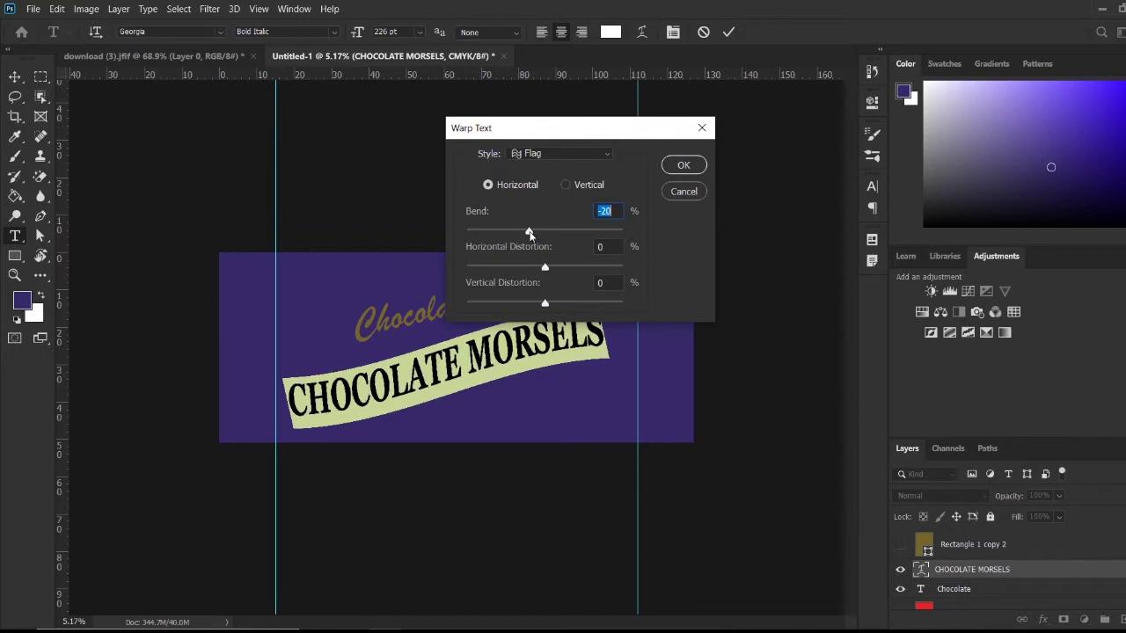
left_click(684, 166)
key("ctrl+Return")
key("v")
mouse_move(489, 361)
left_mouse_down()
mouse_move(475, 370)
mouse_move(485, 370)
left_mouse_up()
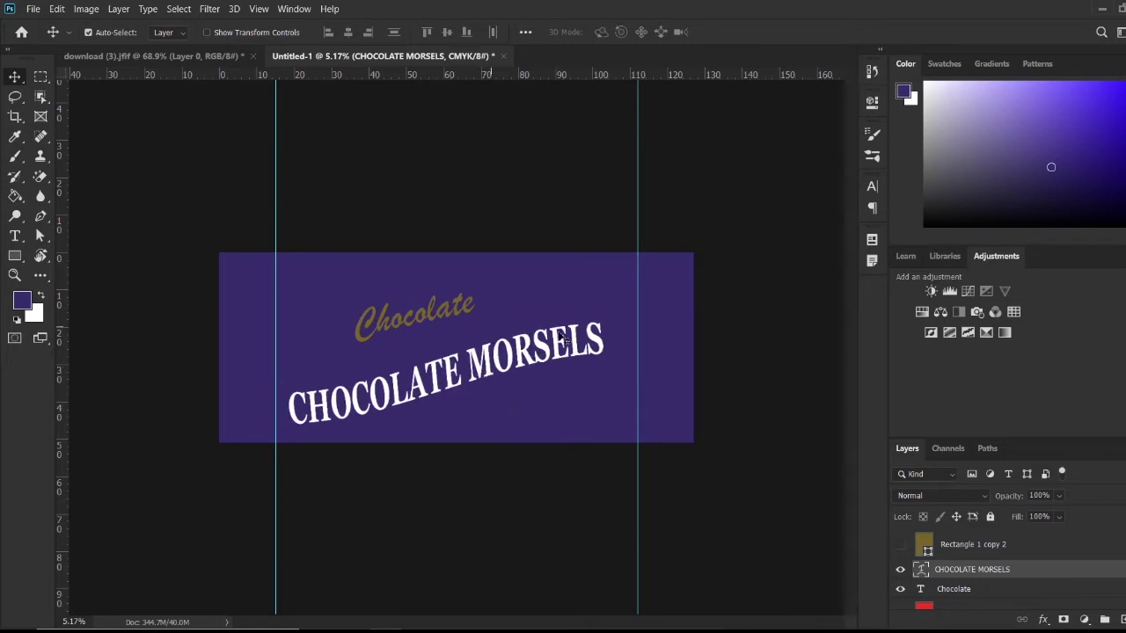
- Condense CHOCOLATE MORSELS to 75% horizontal scale and shift it left under 'Chocolate'
double_click(921, 572)
left_click(876, 185)
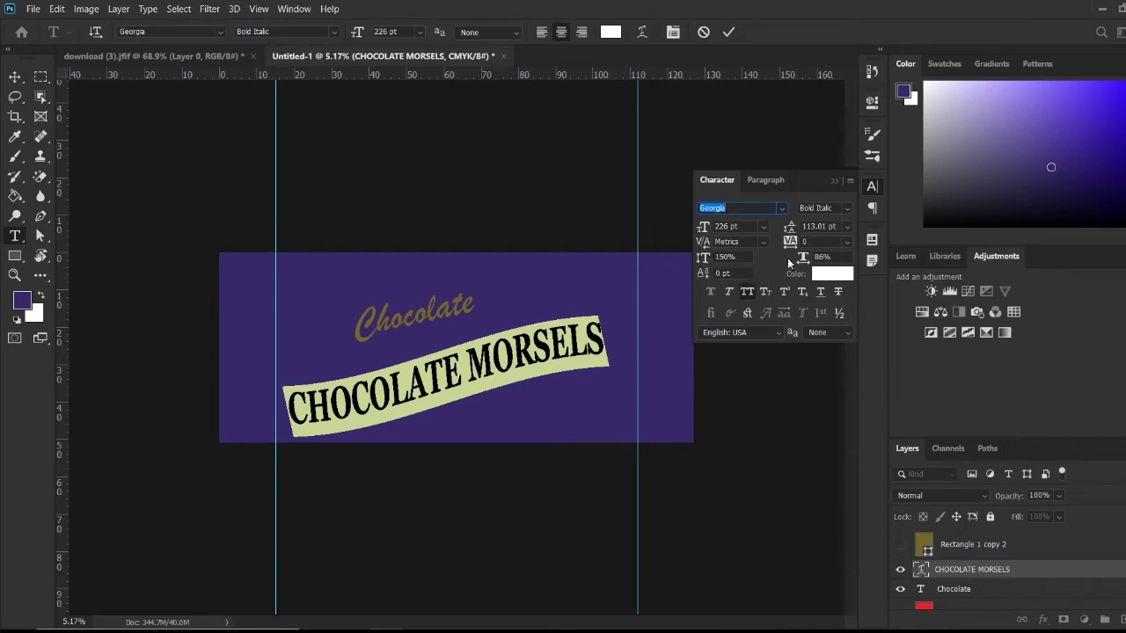
left_click_drag(806, 263, 800, 262)
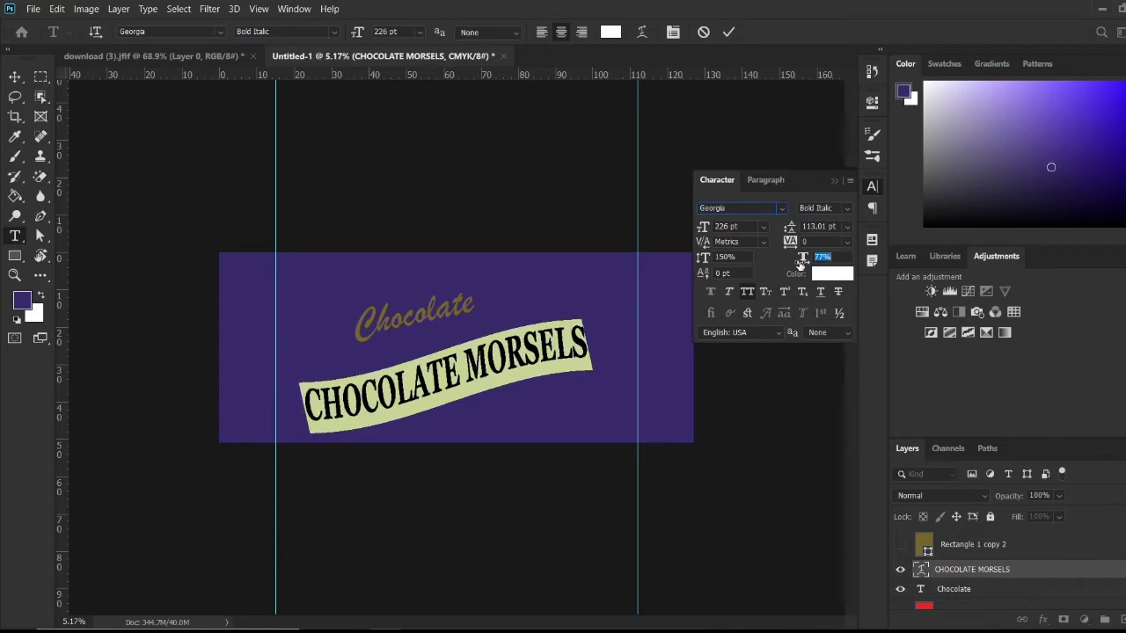
type("75")
key("Return")
key("v")
left_click_drag(486, 367, 464, 365)
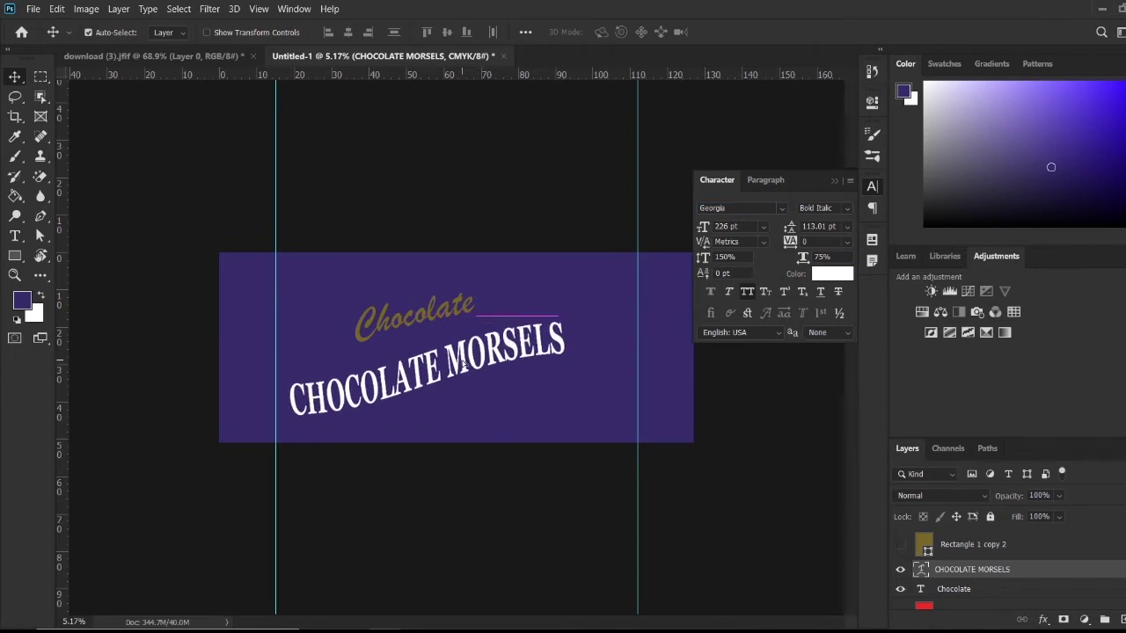
left_click(835, 181)
- Set up the Pen tool's shape fill colour as red
key("p")
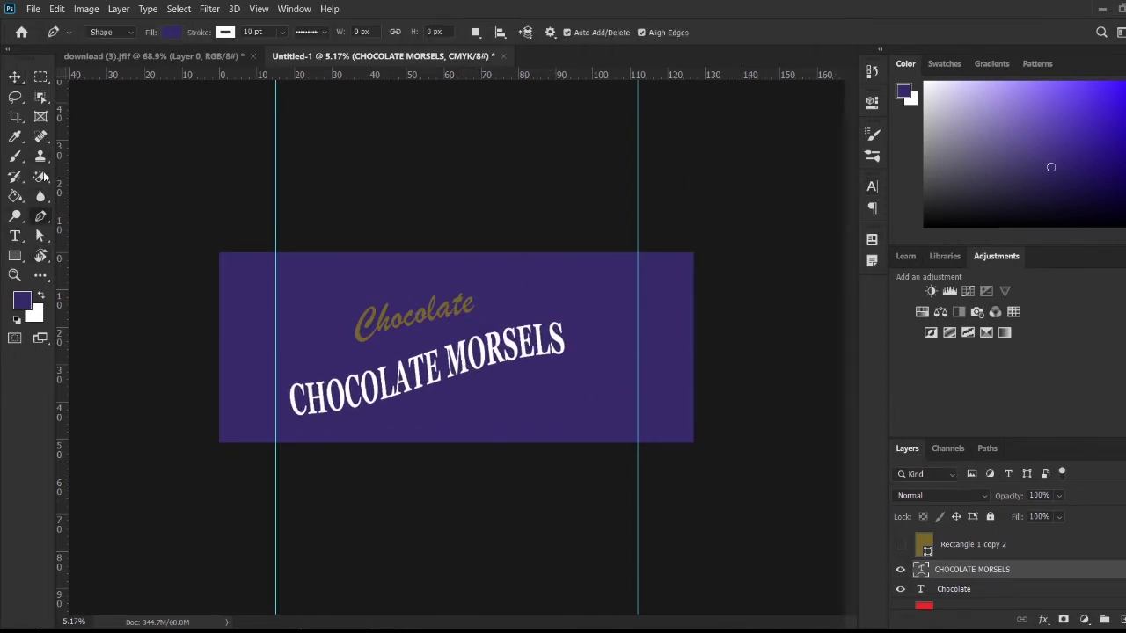
left_click(227, 32)
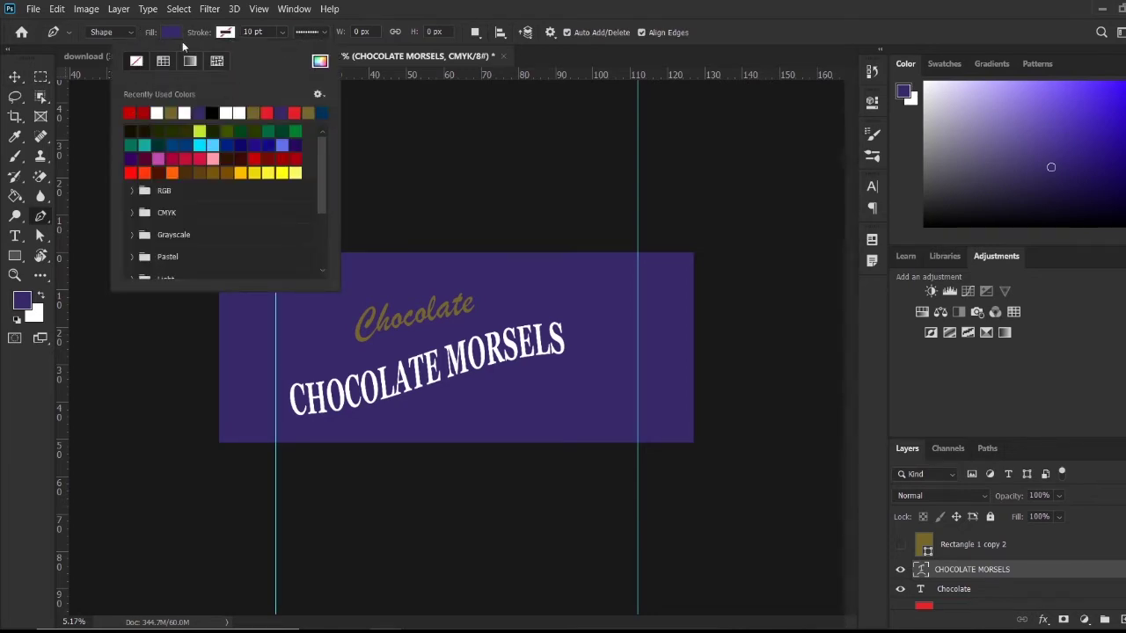
left_click(171, 33)
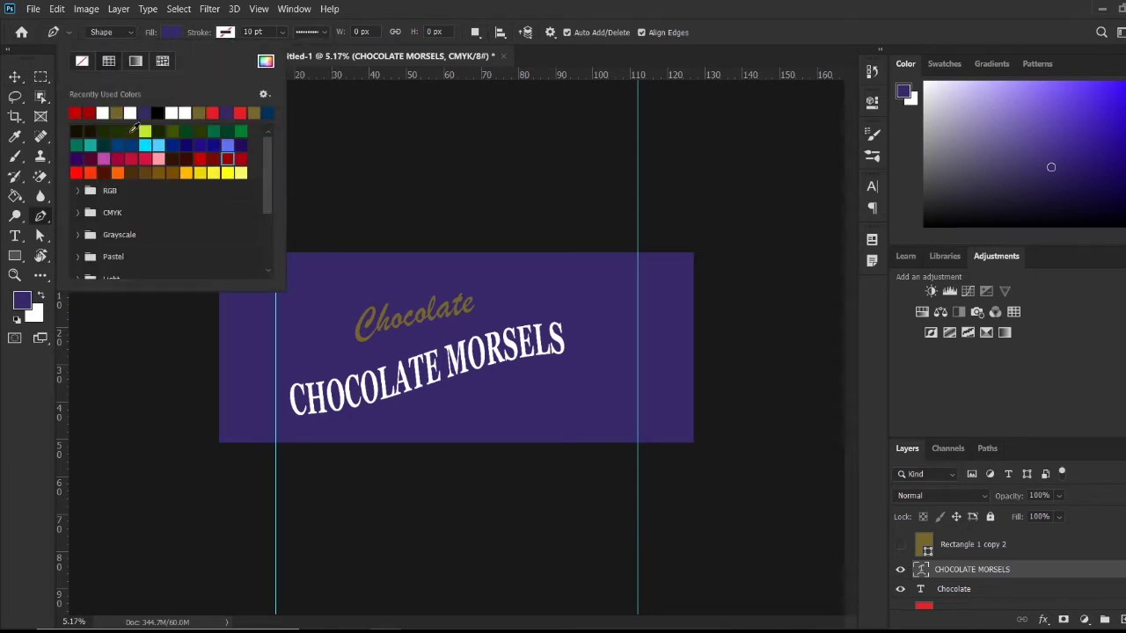
left_click(77, 112)
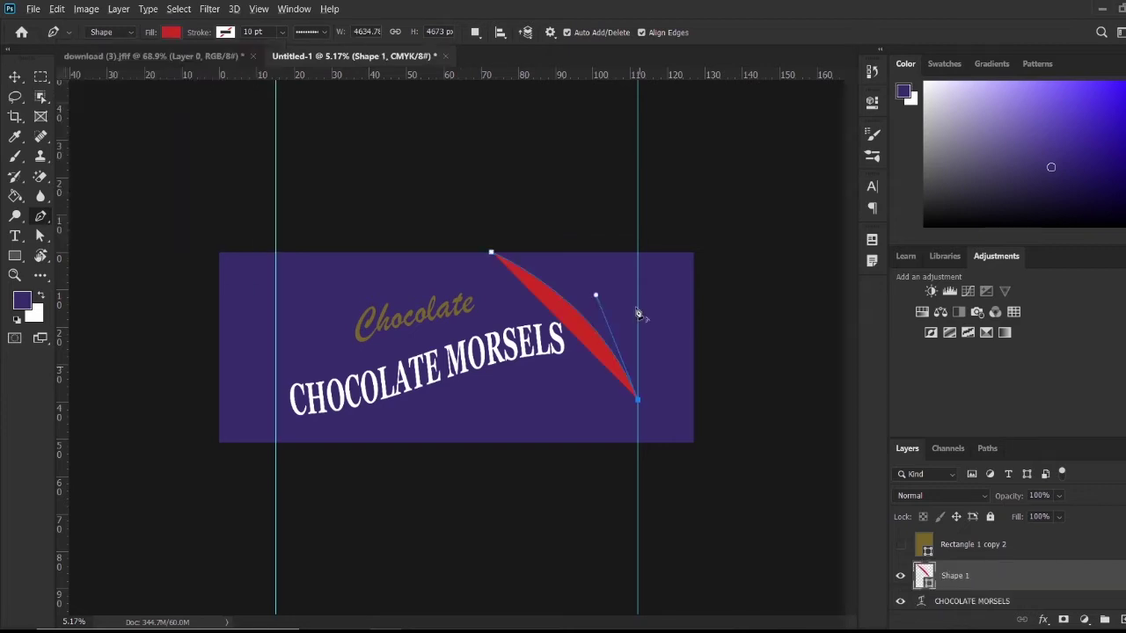
- Draw the red curved wedge in the top-right corner and delete the Rectangle 1 copy 2 layer
left_click(637, 253)
left_click(491, 253)
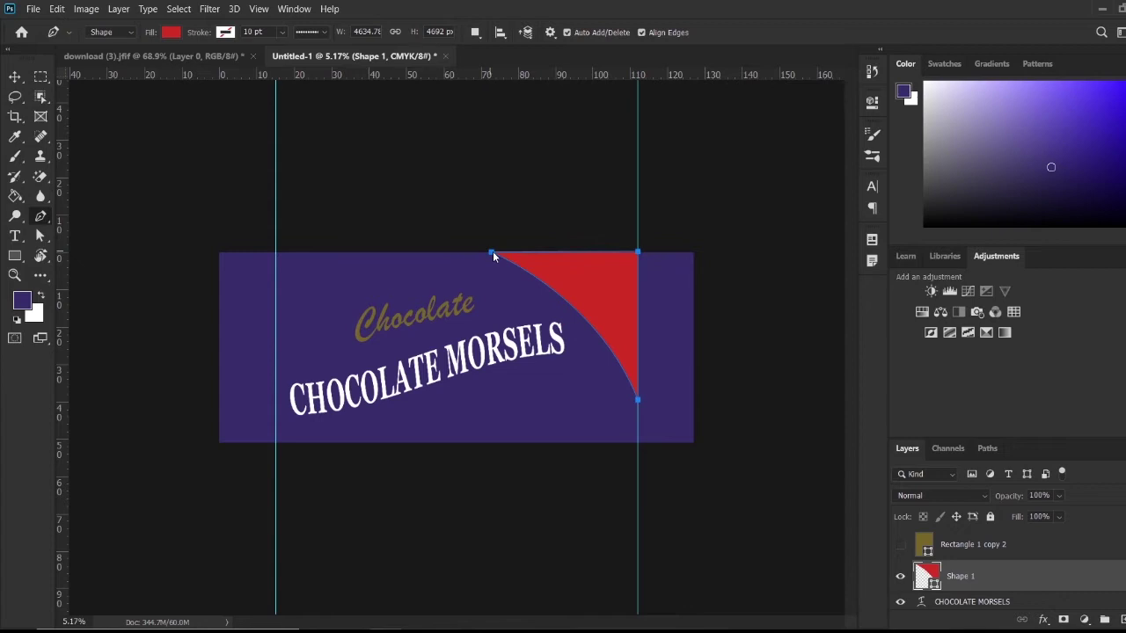
right_click(593, 308)
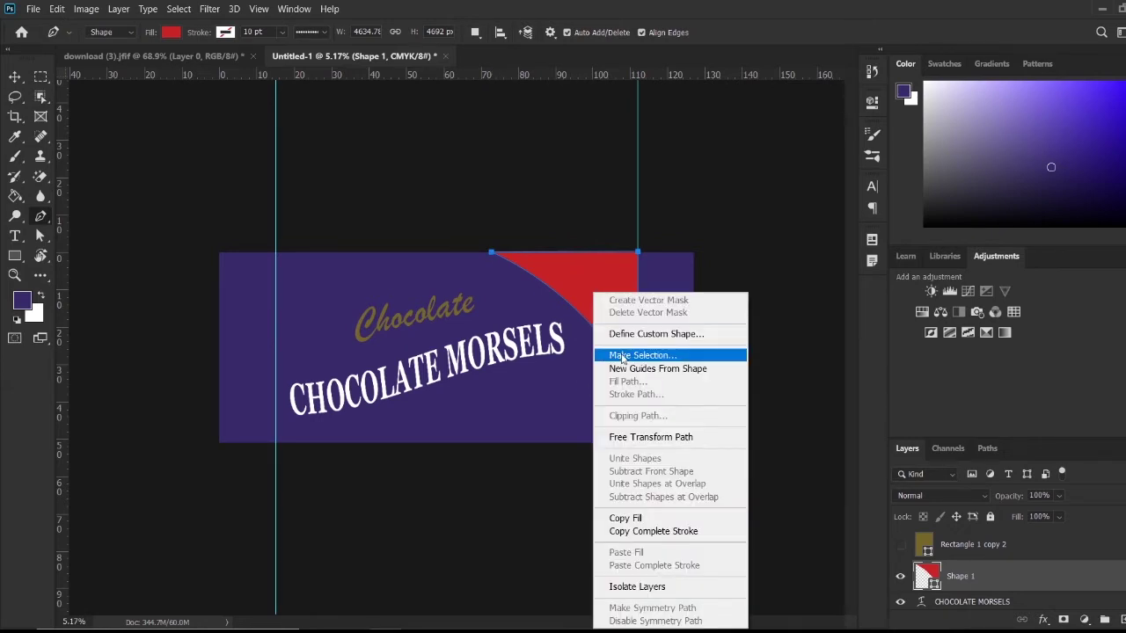
left_click(621, 356)
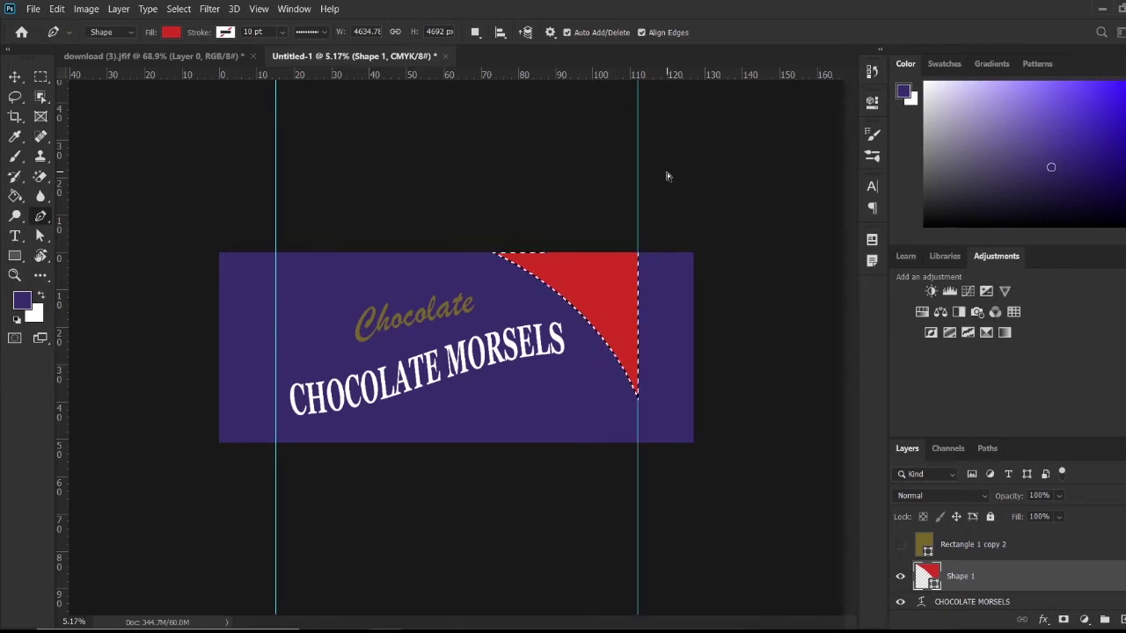
key("ctrl+d")
scroll(969, 560, "down", 3)
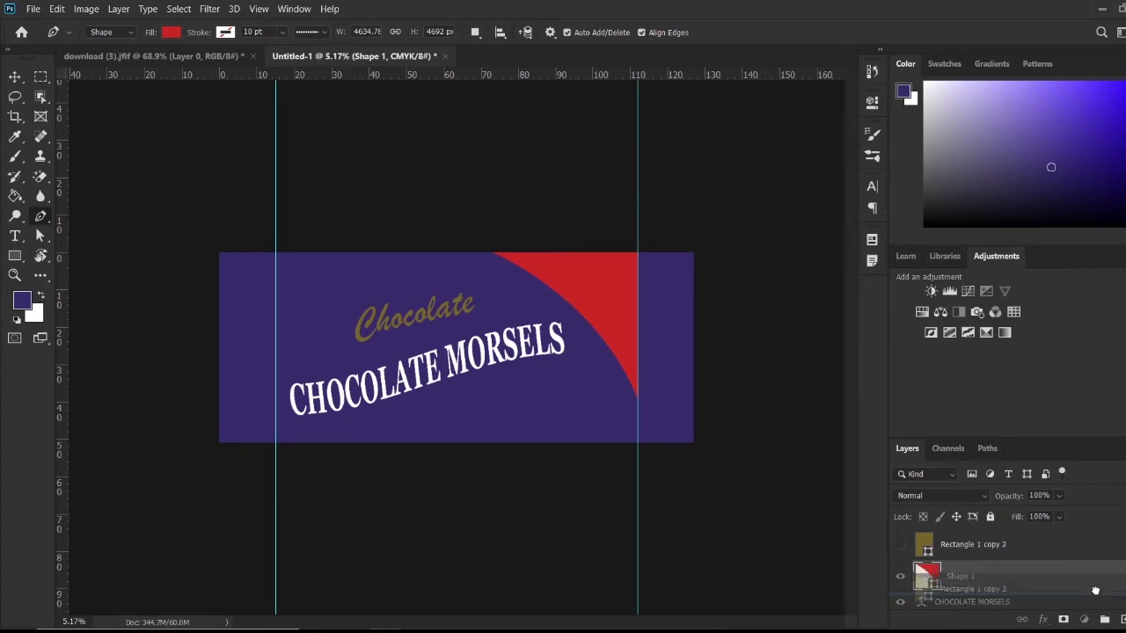
left_click_drag(1110, 613, 1110, 614)
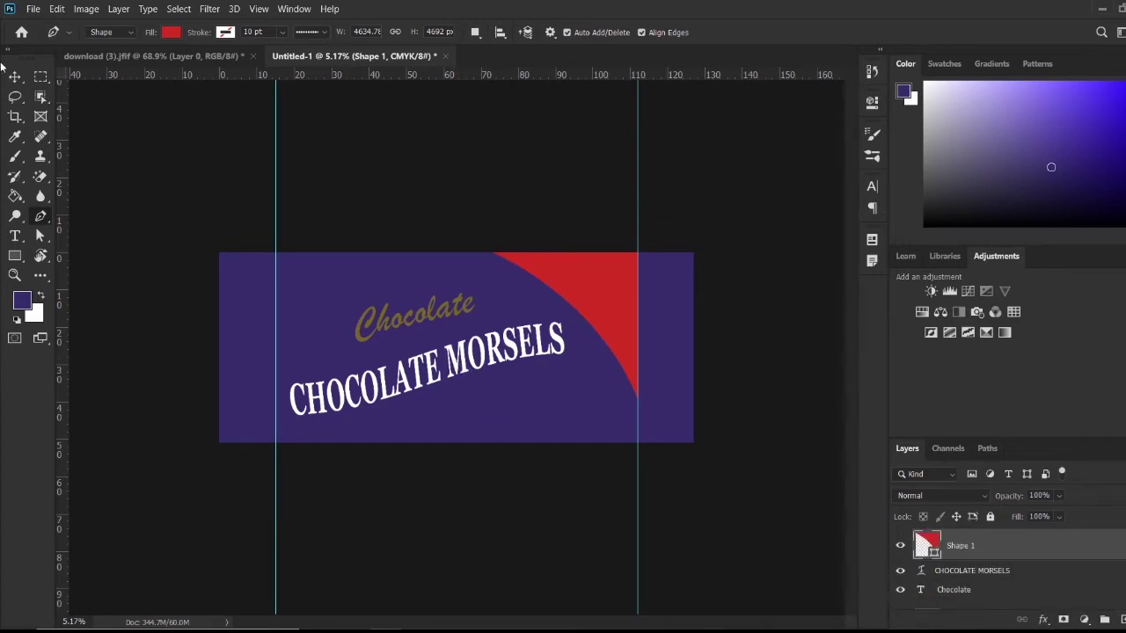
- Shift 'Chocolate' down-right and tuck CHOCOLATE MORSELS up just beneath it
key("v")
left_click_drag(457, 367, 475, 366)
key("ctrl+comma")
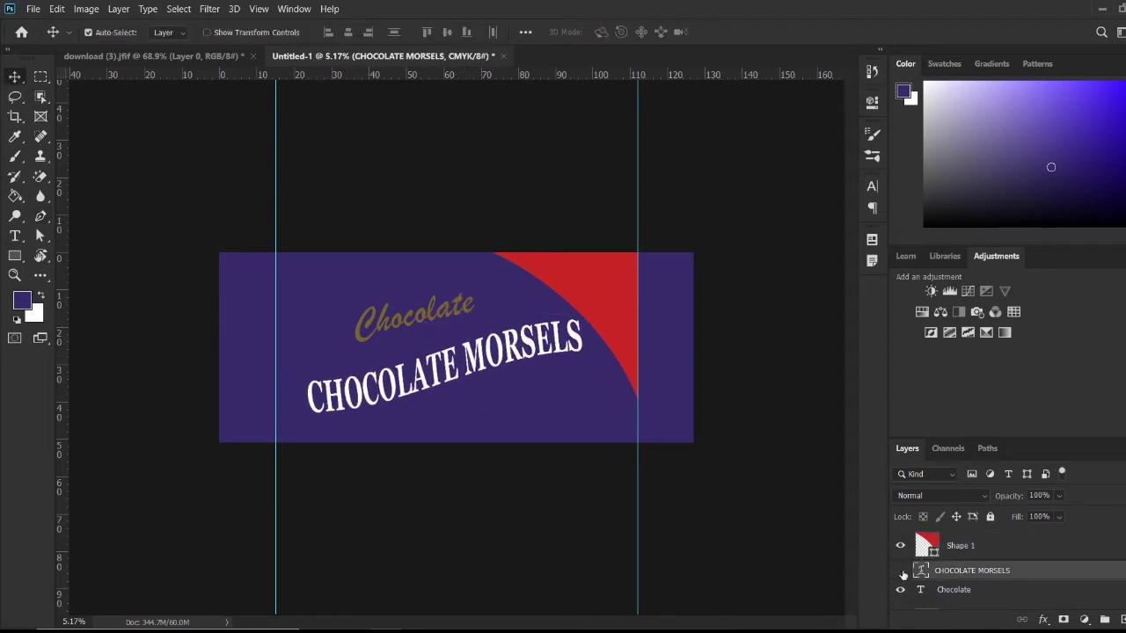
left_click_drag(406, 318, 413, 331)
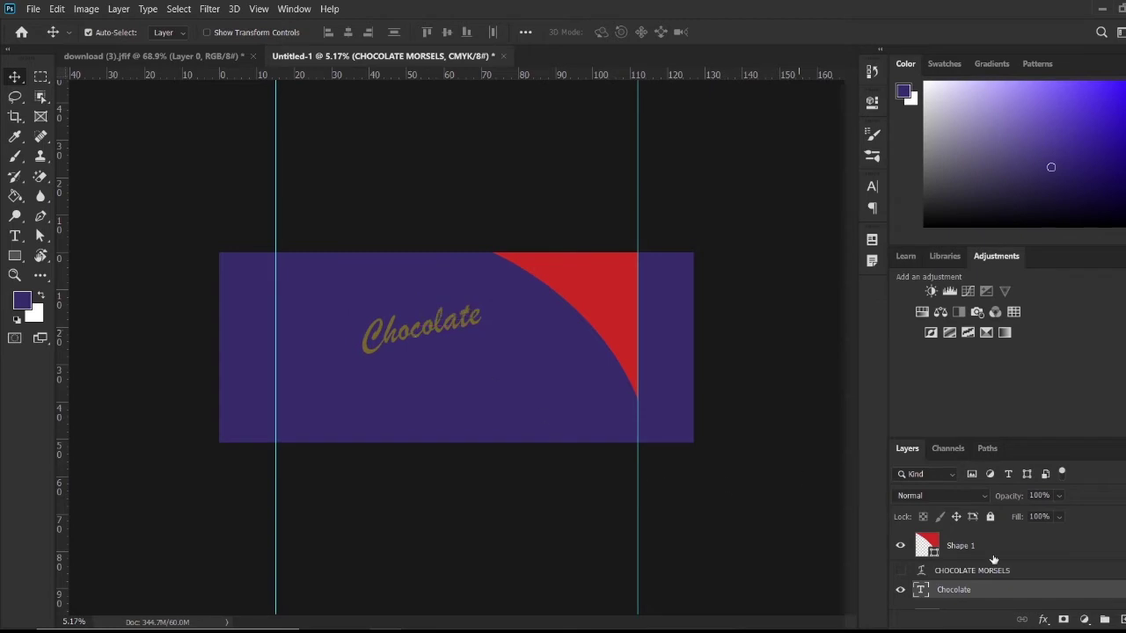
left_click(900, 571)
left_click_drag(460, 384, 445, 369)
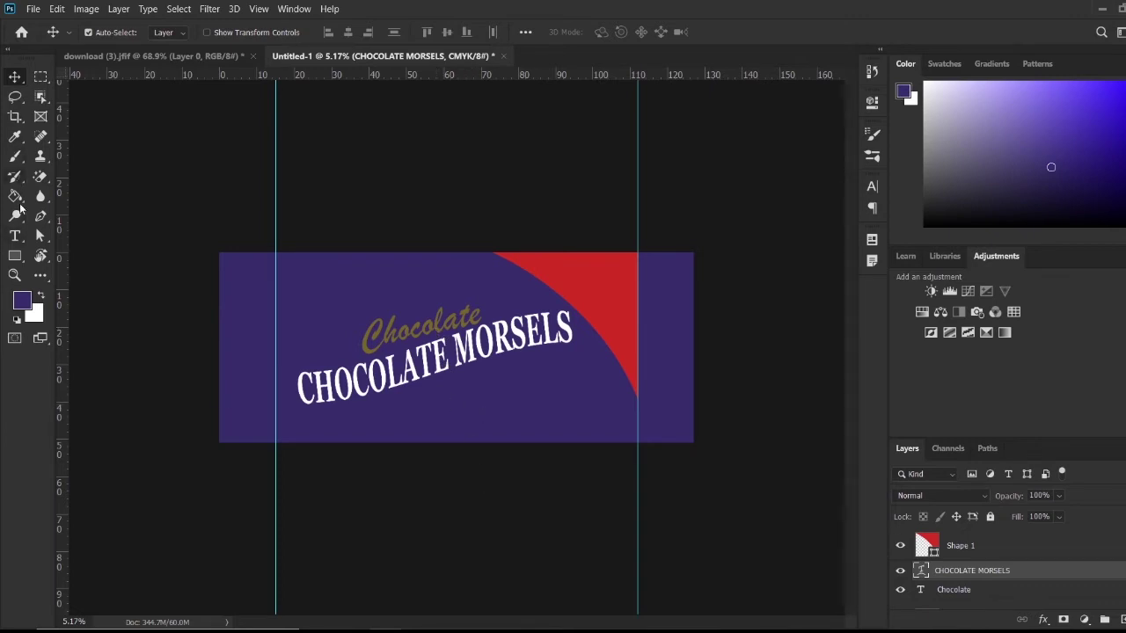
- Alt-drag a duplicate of CHOCOLATE MORSELS lower on the wrapper
left_click(15, 236)
left_click(435, 412)
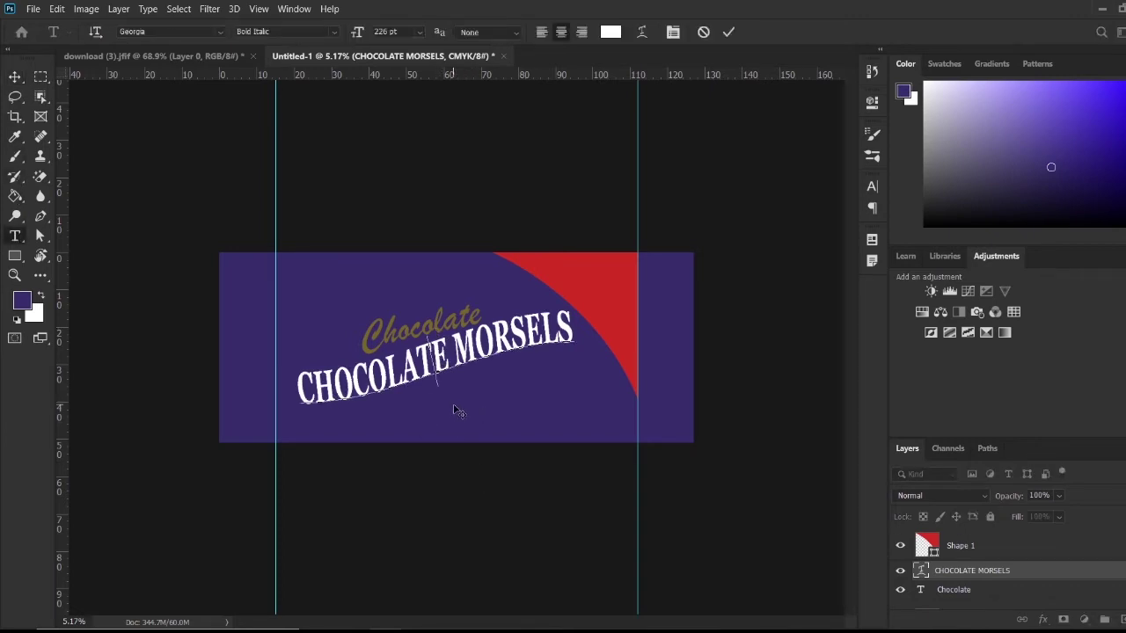
left_click(704, 33)
left_click(15, 77)
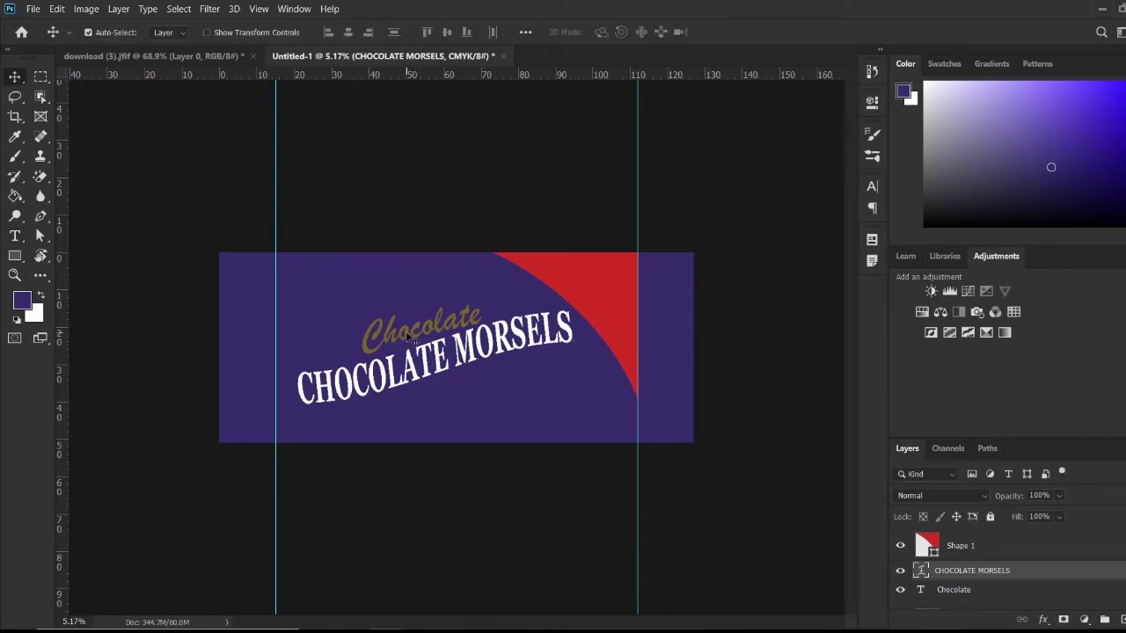
left_click_drag(427, 365, 469, 412)
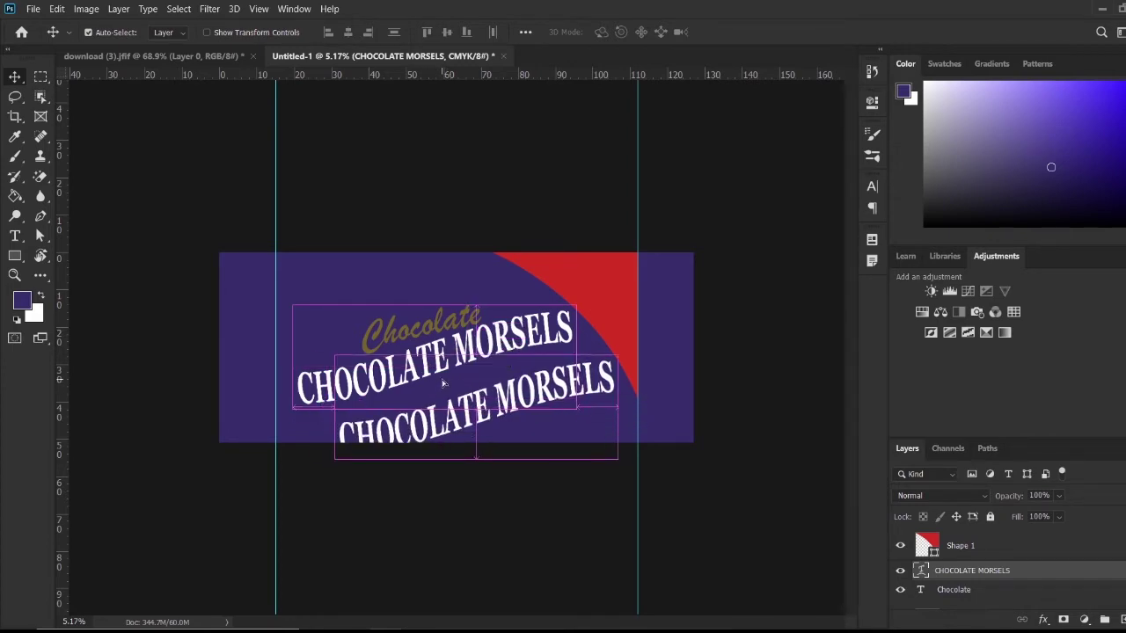
- Retype the copy as 'ALL NATURAL PRODUCTS' and set its warp style to None
double_click(508, 429)
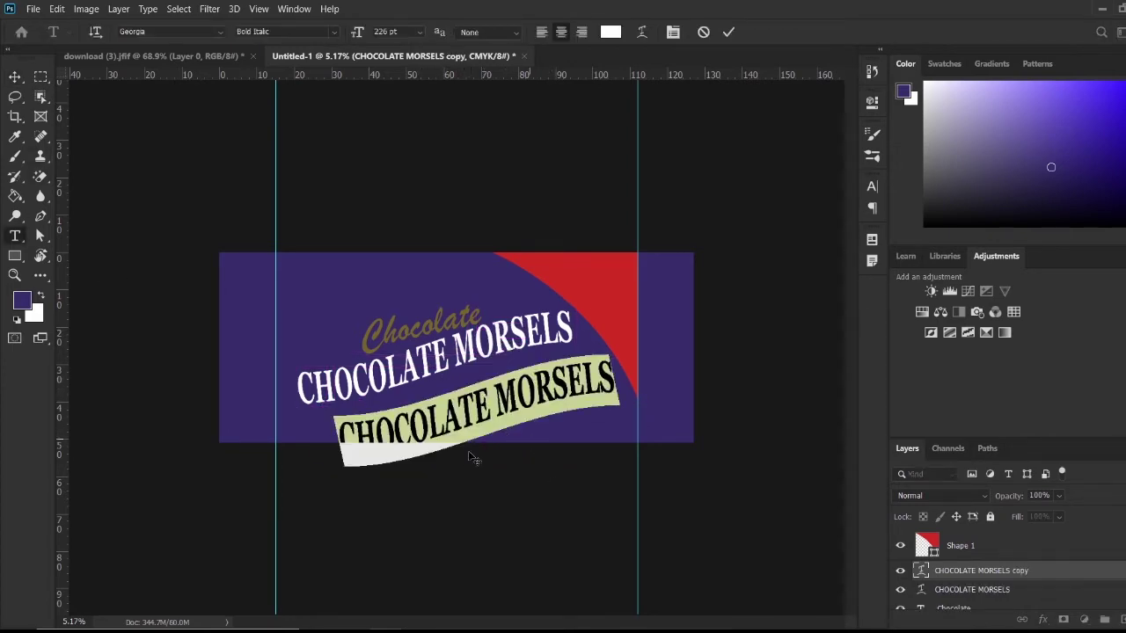
type("ALL NATURAL PRODUCTS")
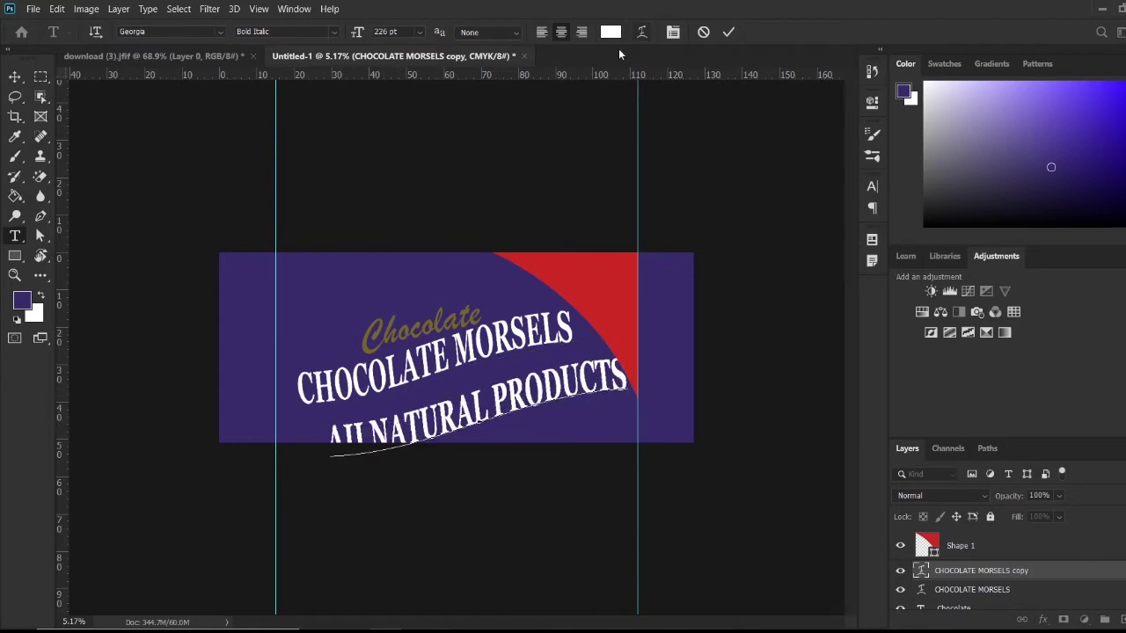
left_click(641, 31)
left_click(560, 153)
left_click(528, 170)
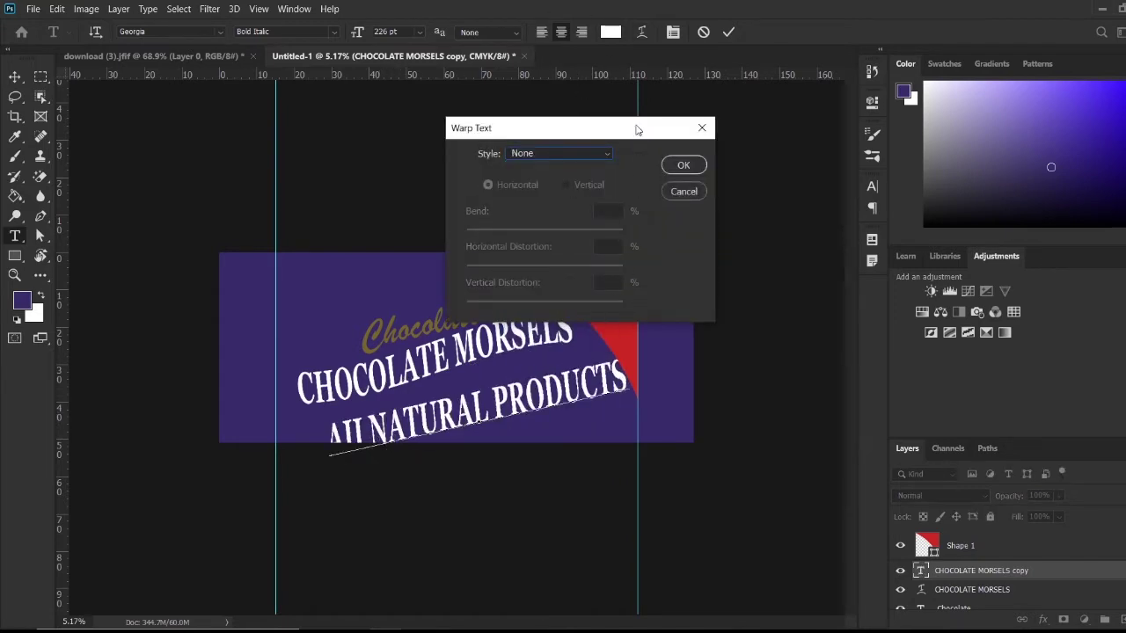
left_click(682, 163)
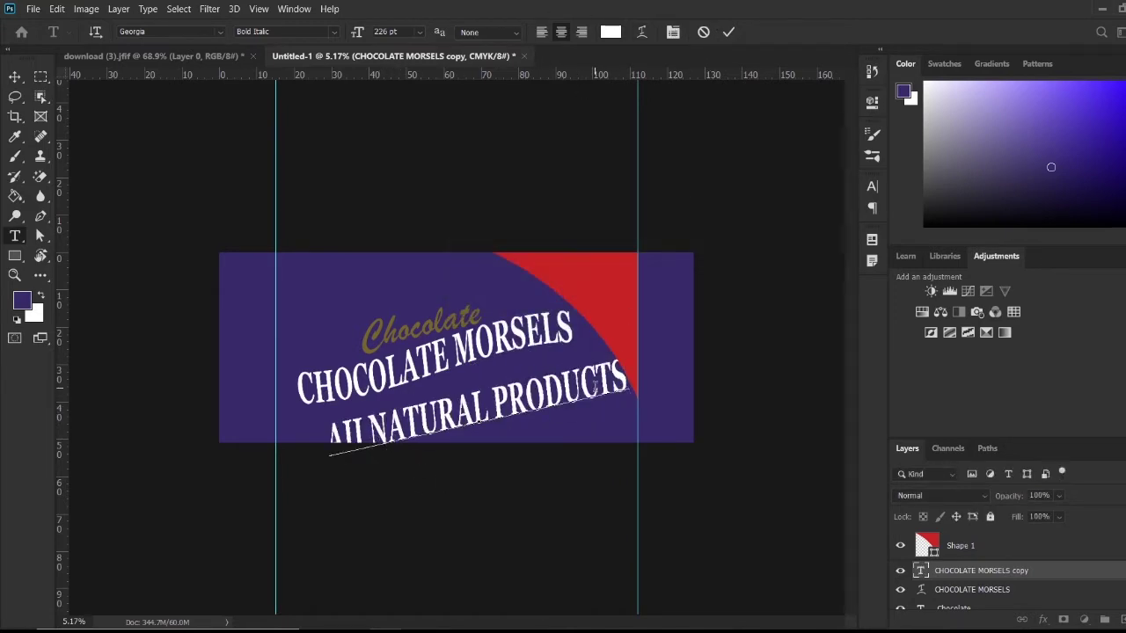
key("ctrl+t")
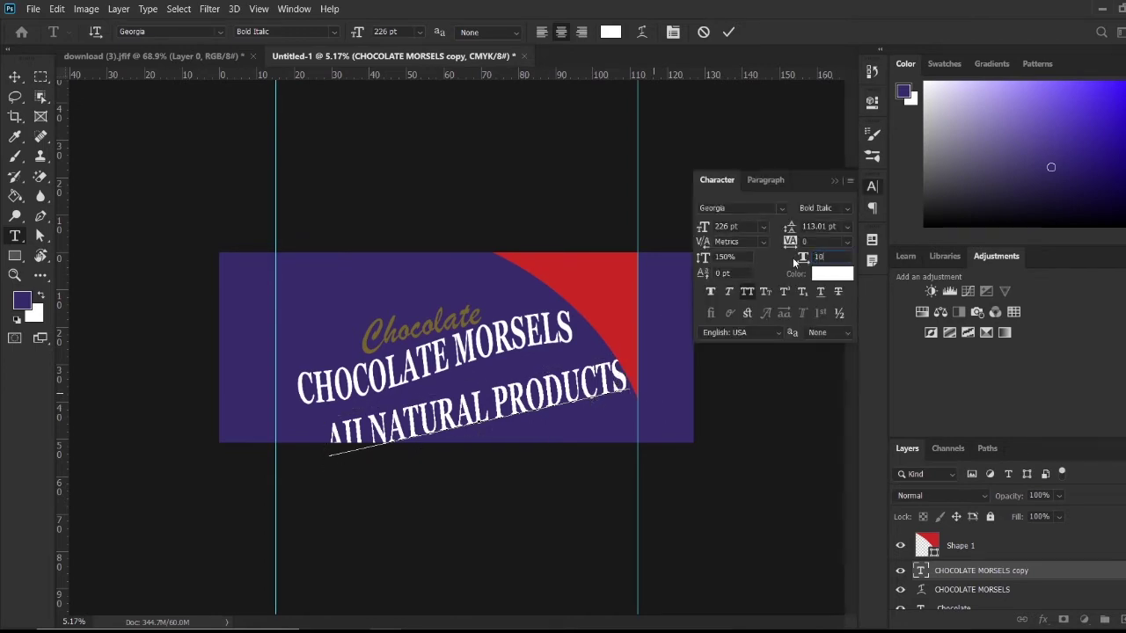
key("Return")
left_click(729, 32)
key("v")
- Move ALL NATURAL PRODUCTS beneath CHOCOLATE MORSELS and rotate it to sit level
left_click_drag(598, 398, 580, 388)
key("ctrl+t")
left_click_drag(617, 466, 609, 504)
left_click_drag(507, 415, 549, 458)
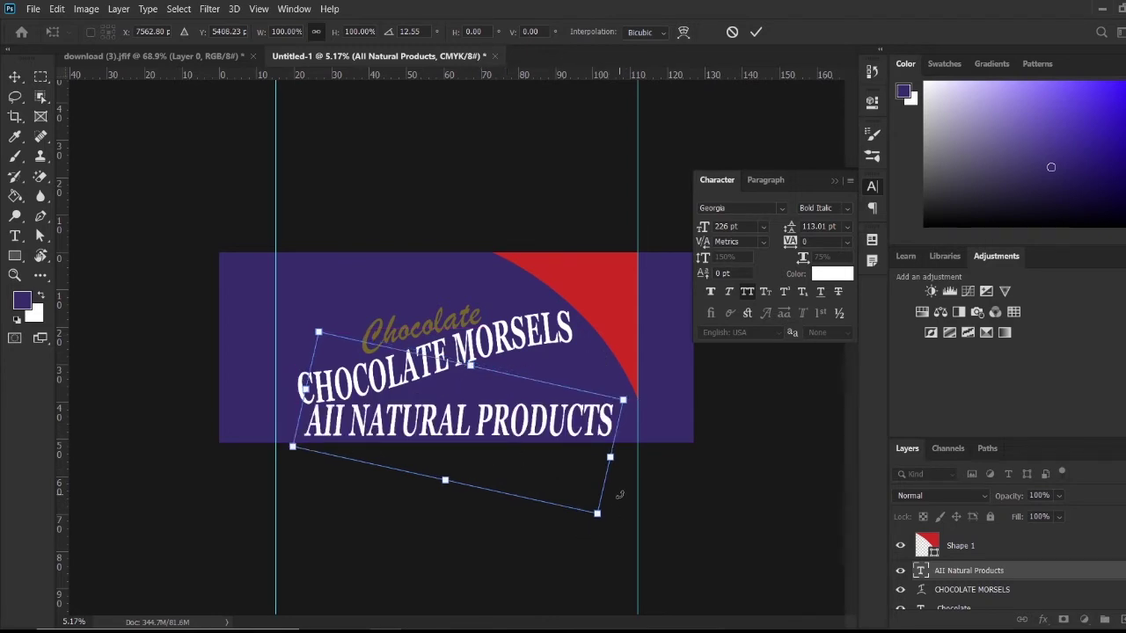
- Nudge and level the All Natural Products line, then commit the transform
key("Down")
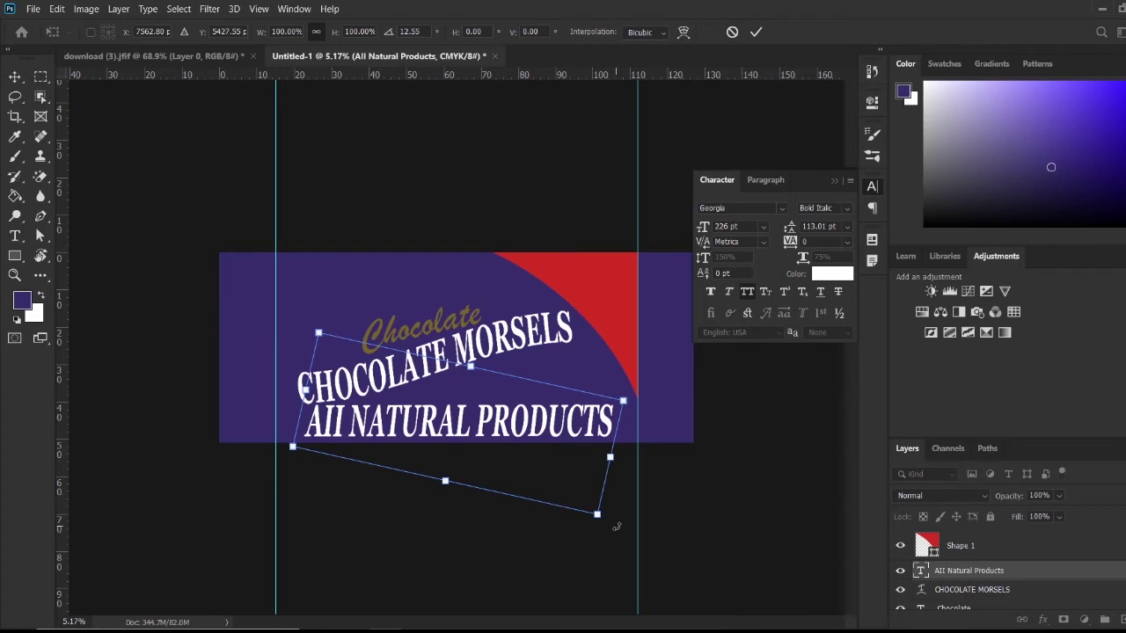
left_click_drag(617, 526, 622, 552)
left_click(756, 32)
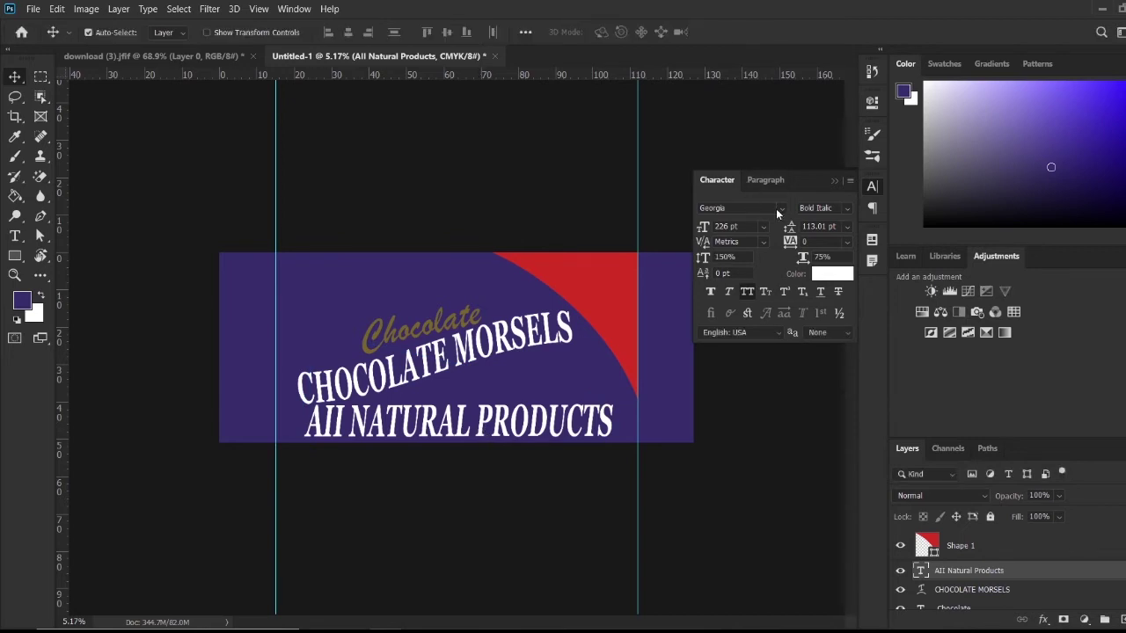
- Set All Natural Products in Arial, mixed case, at 100% horizontal and vertical scale
left_click(777, 209)
left_click(744, 356)
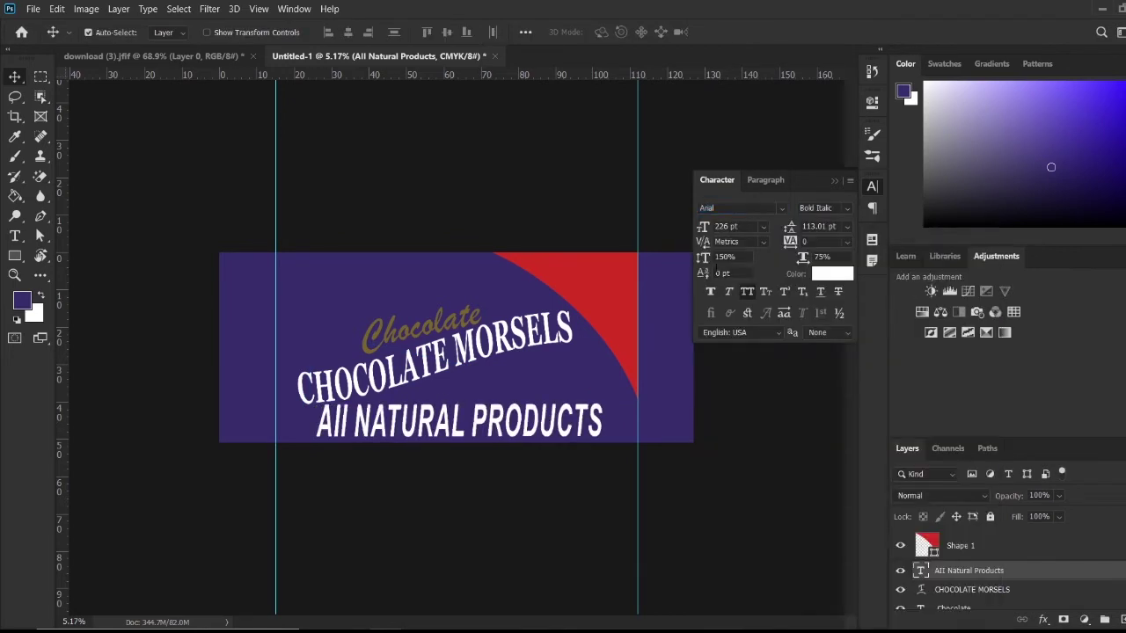
key("ctrl+shift+k")
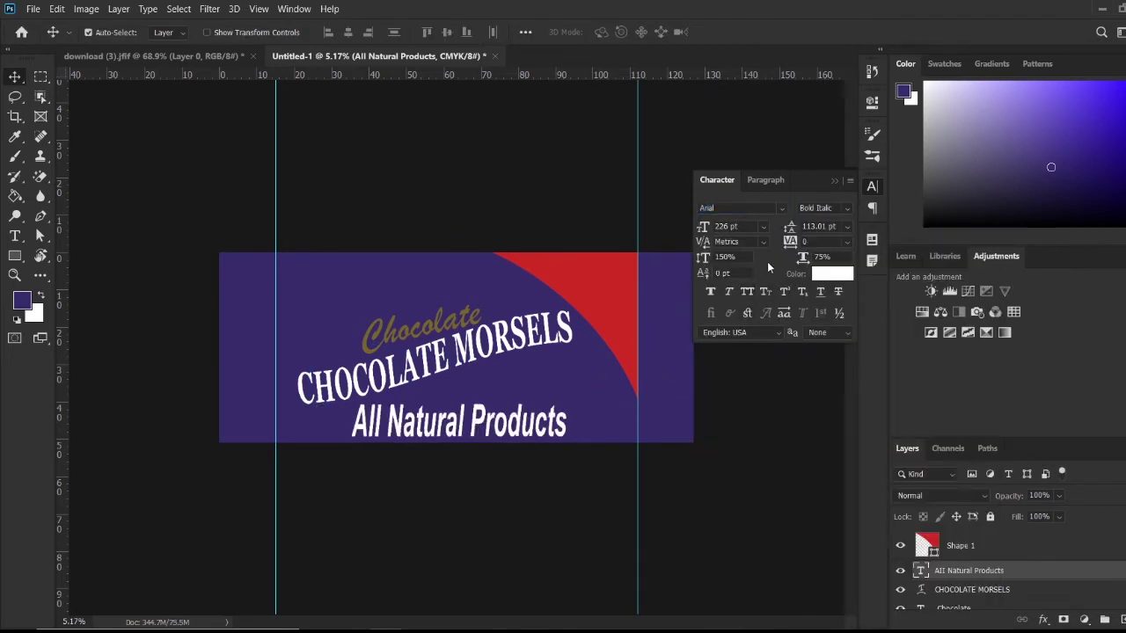
left_click(823, 256)
type("100")
left_click(725, 256)
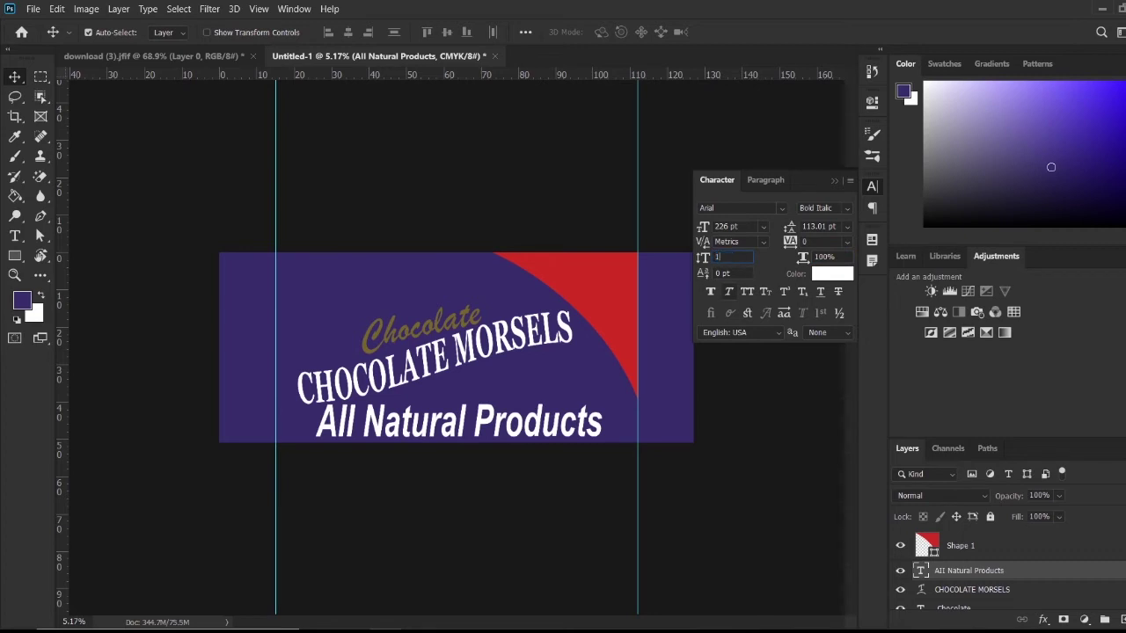
type("100")
key("Return")
- Shrink it to 114 pt Arial Narrow and move it just below CHOCOLATE MORSELS
left_click_drag(704, 229, 693, 292)
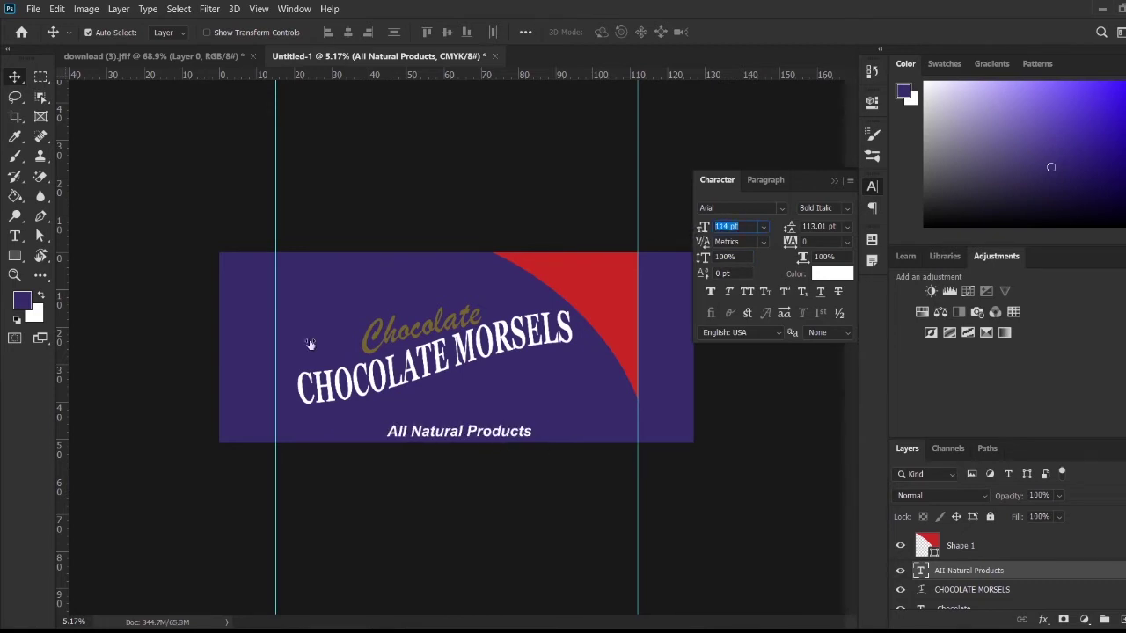
left_click(847, 208)
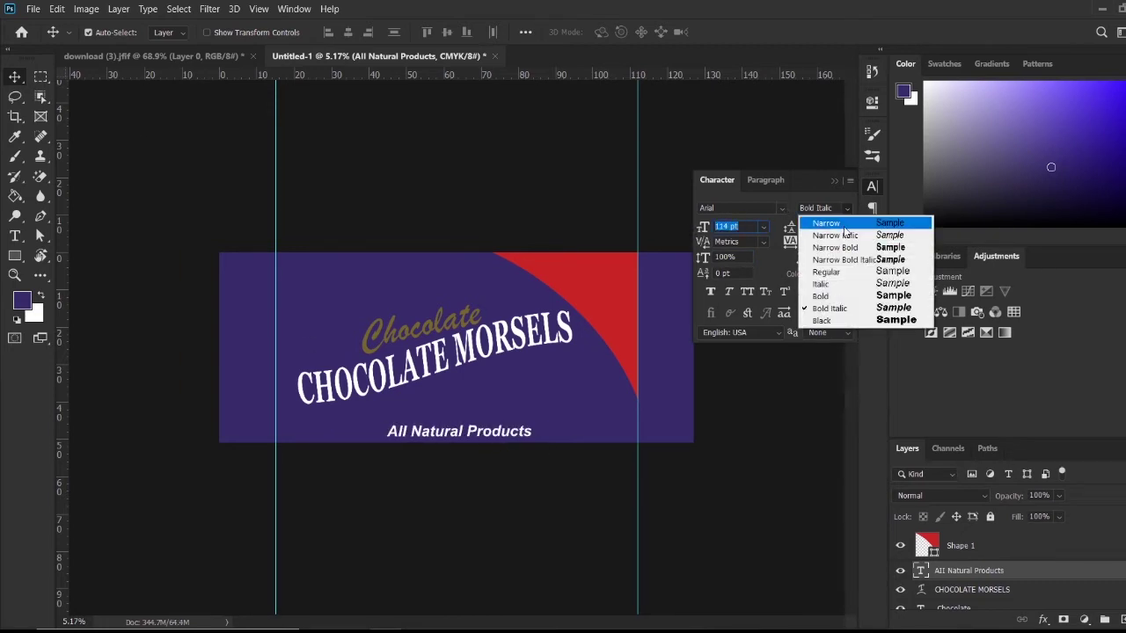
left_click(840, 225)
left_click_drag(459, 436, 473, 394)
- Lower the title slightly and replace the duplicate line with the maker's credit text
left_click_drag(420, 358, 482, 433)
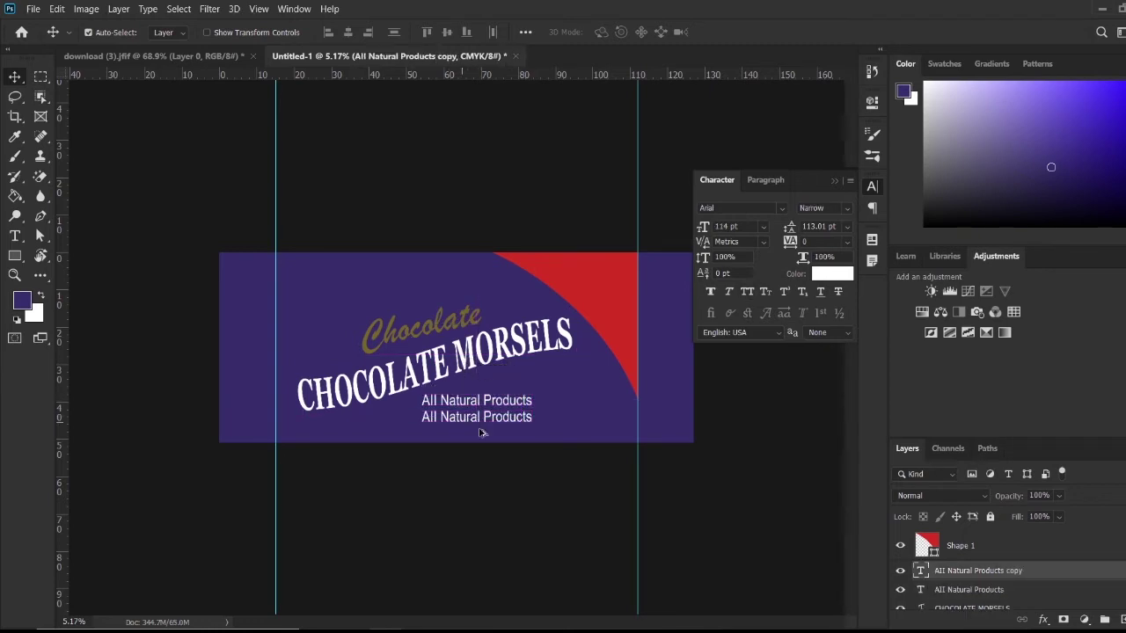
double_click(920, 571)
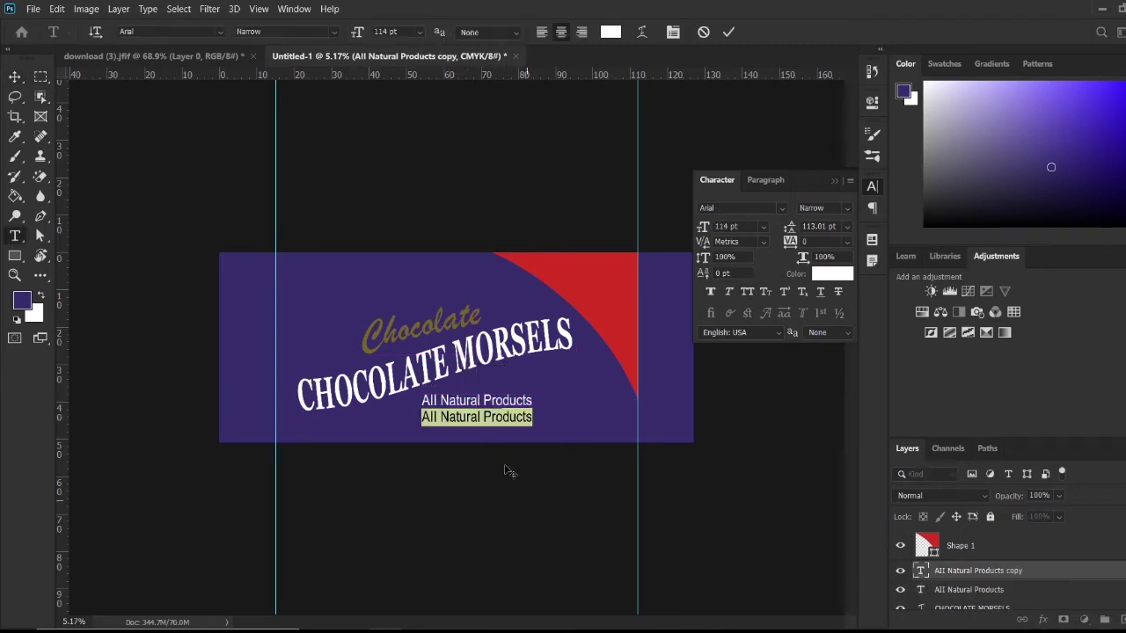
type("An yk younas khan Products")
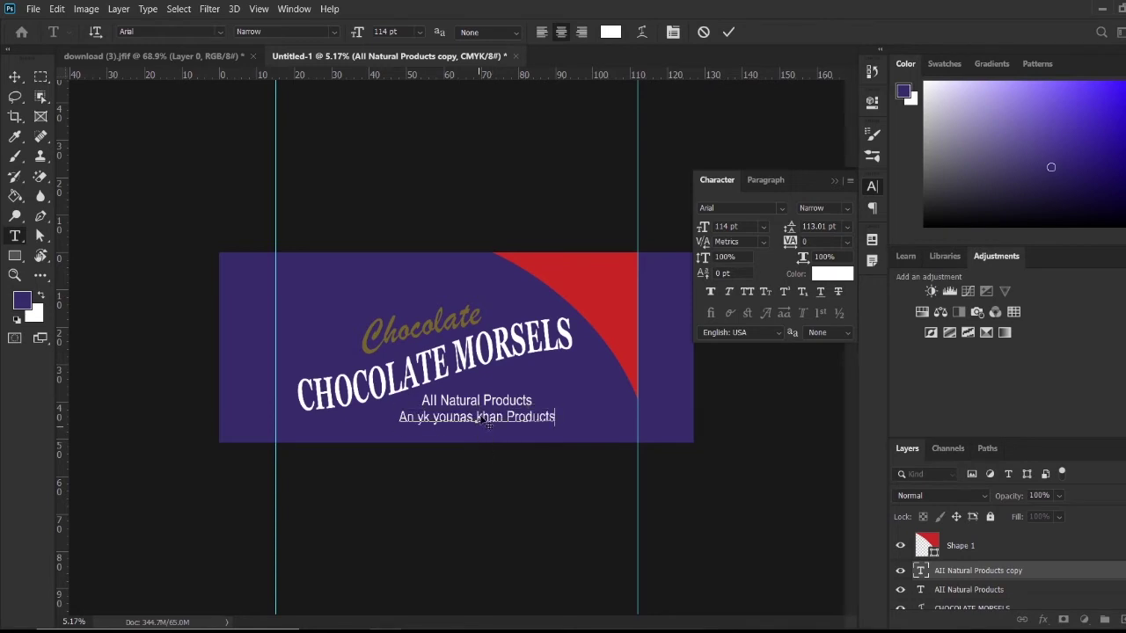
left_click(15, 77)
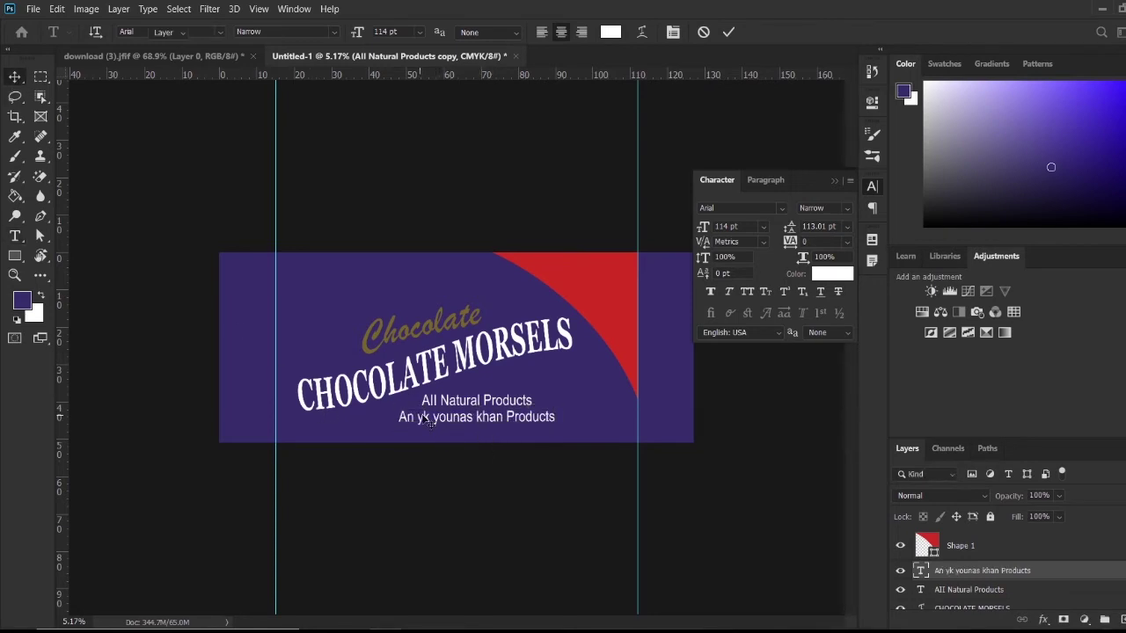
mouse_move(435, 420)
left_mouse_down()
mouse_move(410, 425)
mouse_move(444, 412)
left_mouse_up()
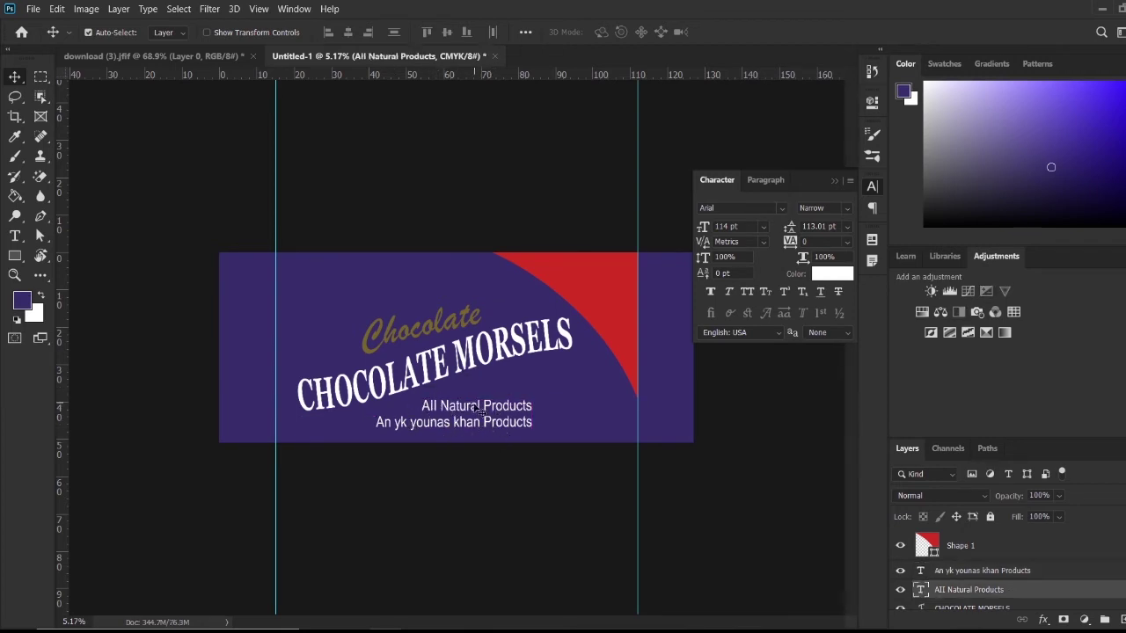
- Shrink both tagline lines to 98 pt and shift them left and up
left_click(479, 430, "shift")
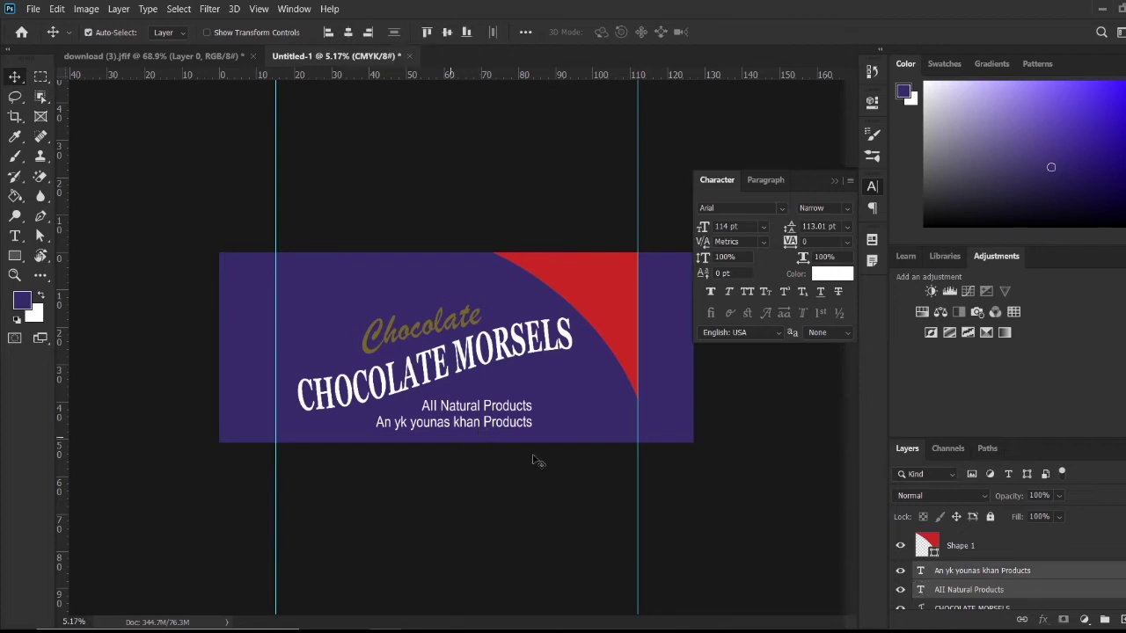
left_click_drag(704, 238, 695, 230)
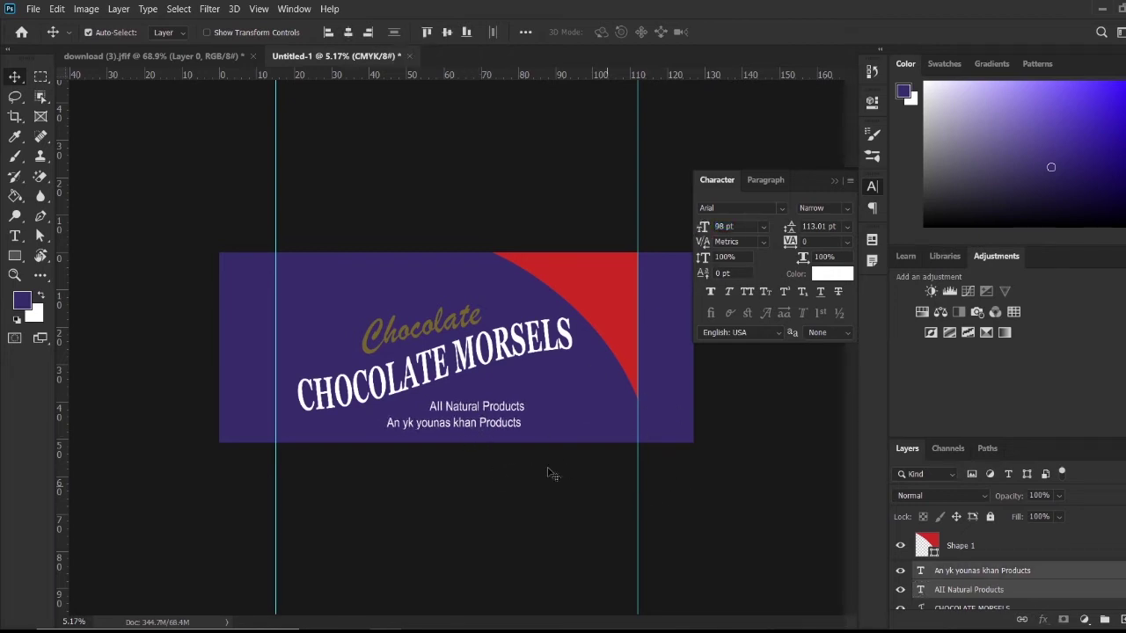
left_click_drag(512, 409, 496, 404)
left_click(499, 404)
- Place and scale the chocolate photo beside the taglines, then open free_floral_vector in Photoshop
left_click(150, 55)
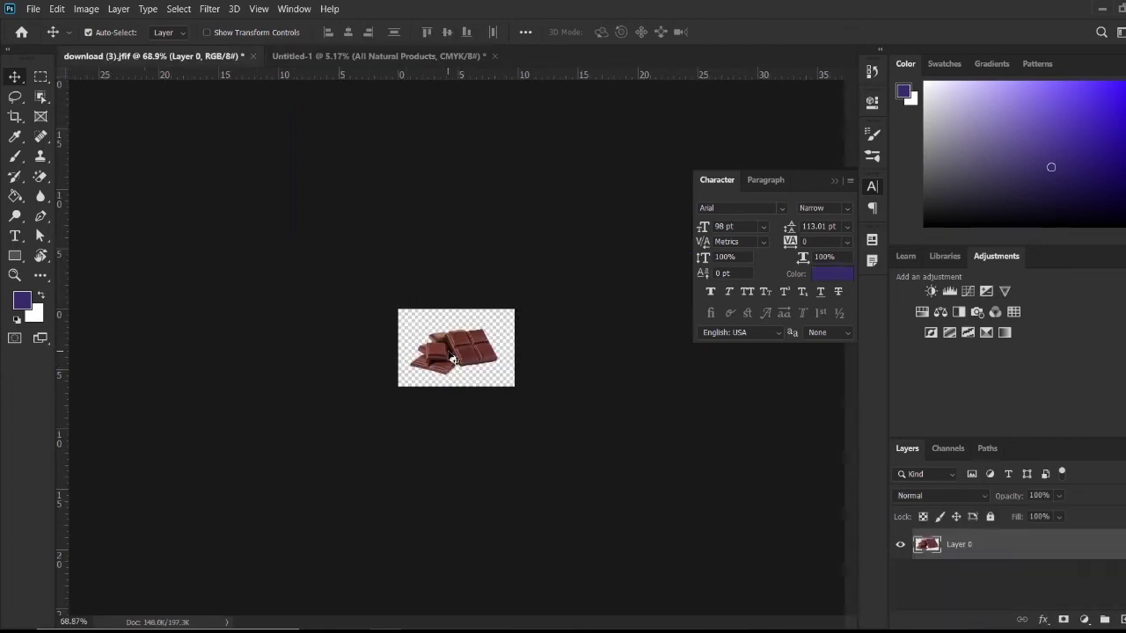
left_click_drag(453, 343, 598, 458)
key("ctrl+t")
key("alt+shift")
left_click_drag(546, 414, 547, 404)
left_click_drag(610, 424, 619, 431)
key("Return")
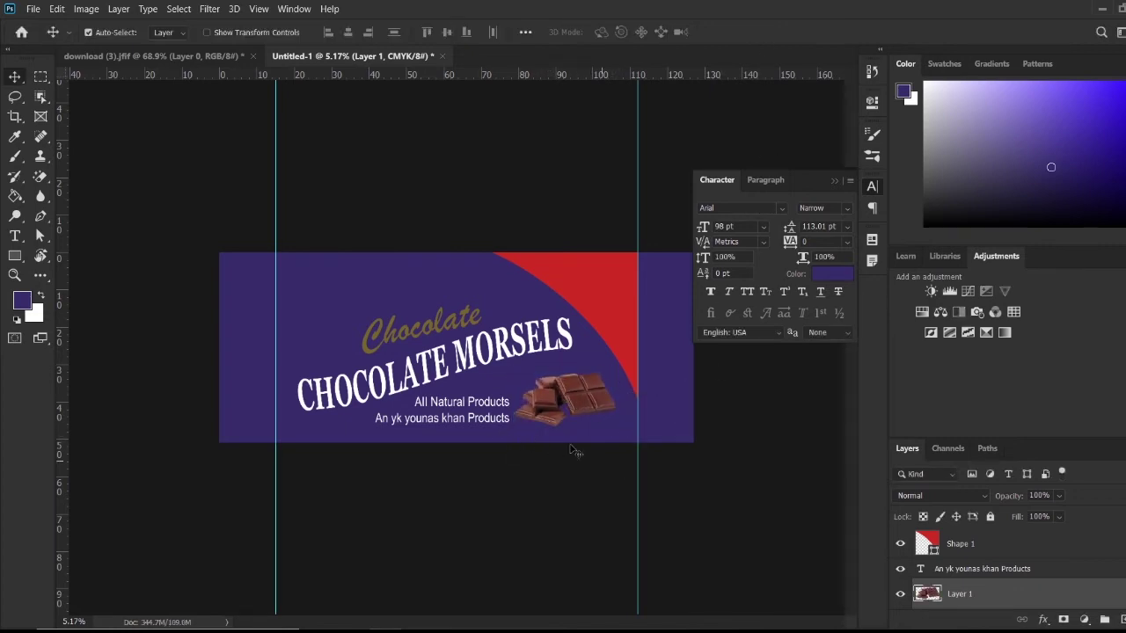
key("alt+Tab")
left_click_drag(1027, 418, 750, 53)
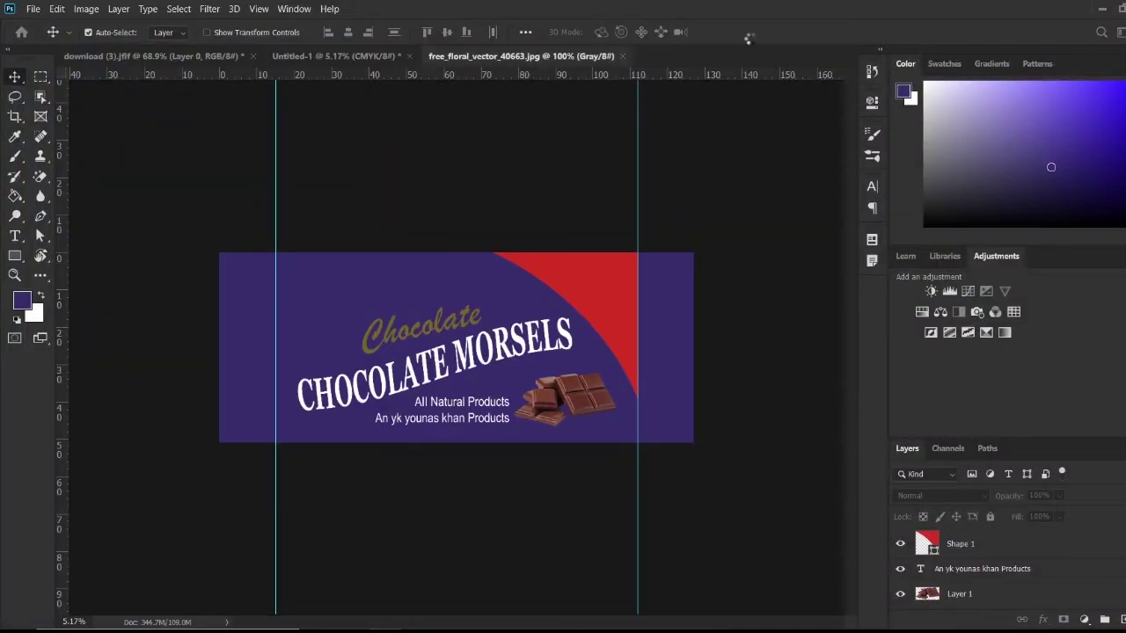
- Cut the floral artwork from its white background via Color Range (Fuzziness 200) and Inverse onto a new layer
left_click(187, 13)
left_click(201, 152)
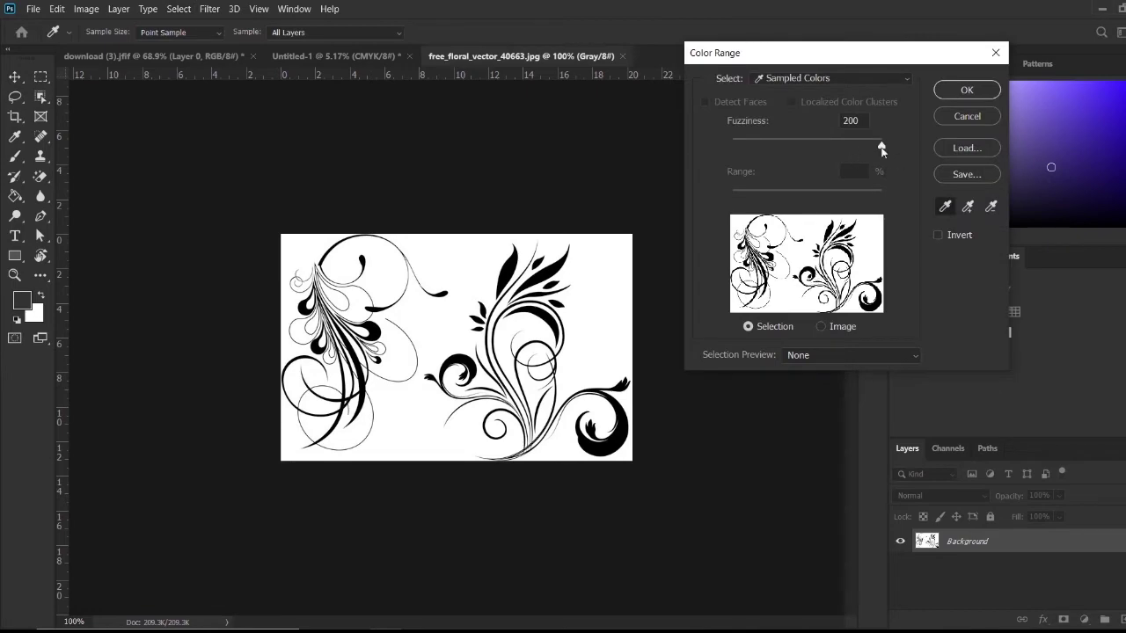
mouse_move(881, 150)
left_mouse_down()
mouse_move(729, 146)
mouse_move(881, 145)
left_mouse_up()
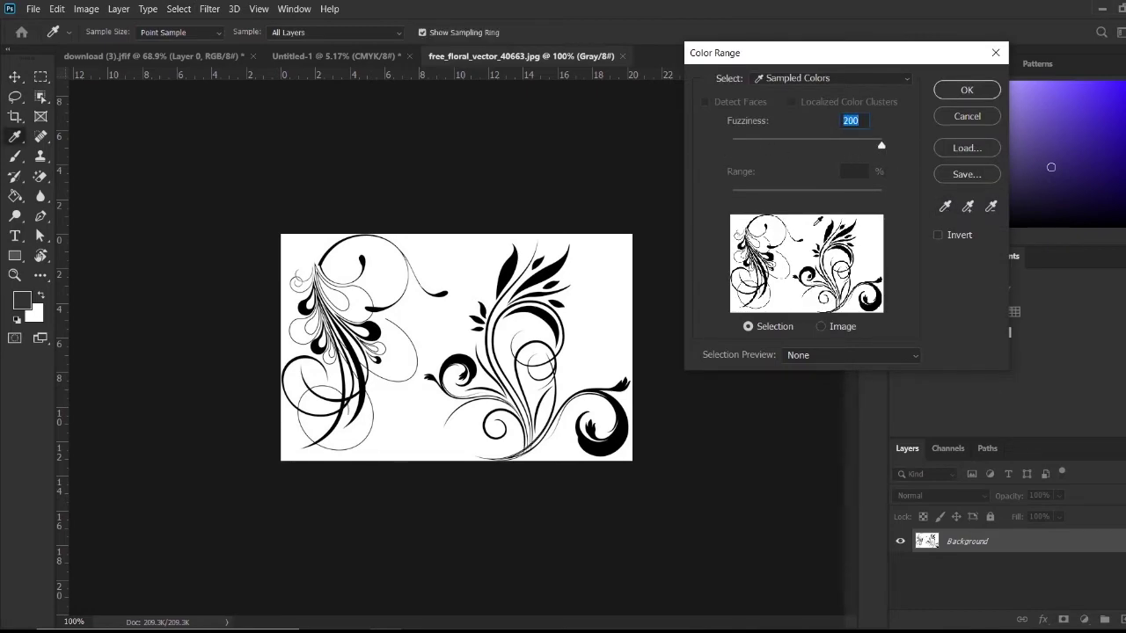
left_click(966, 90)
left_click(179, 9)
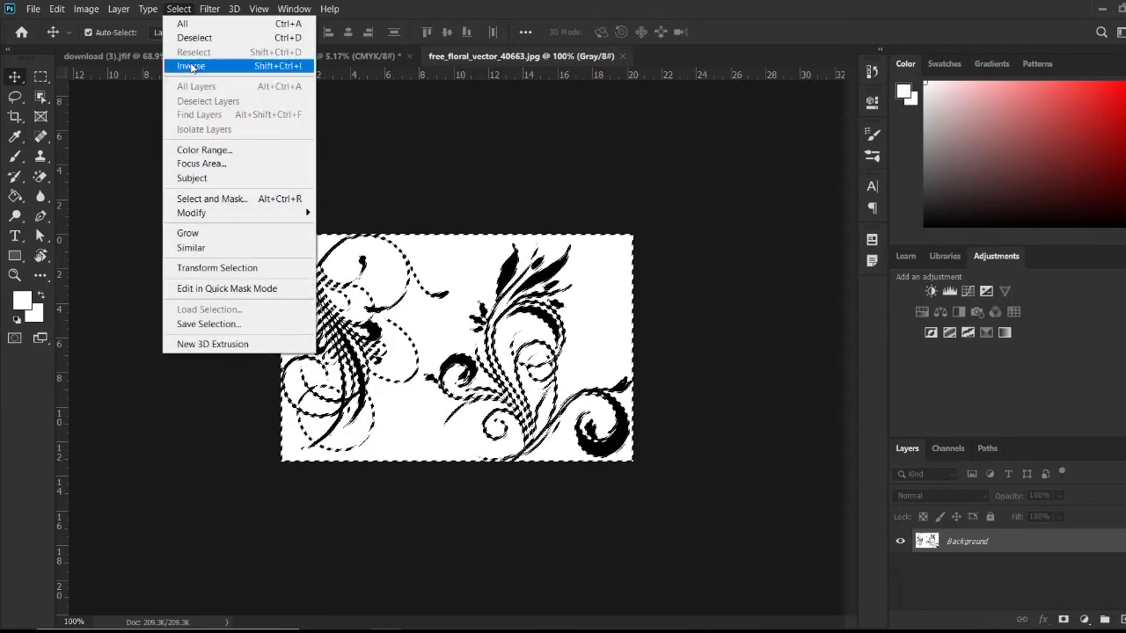
left_click(191, 67)
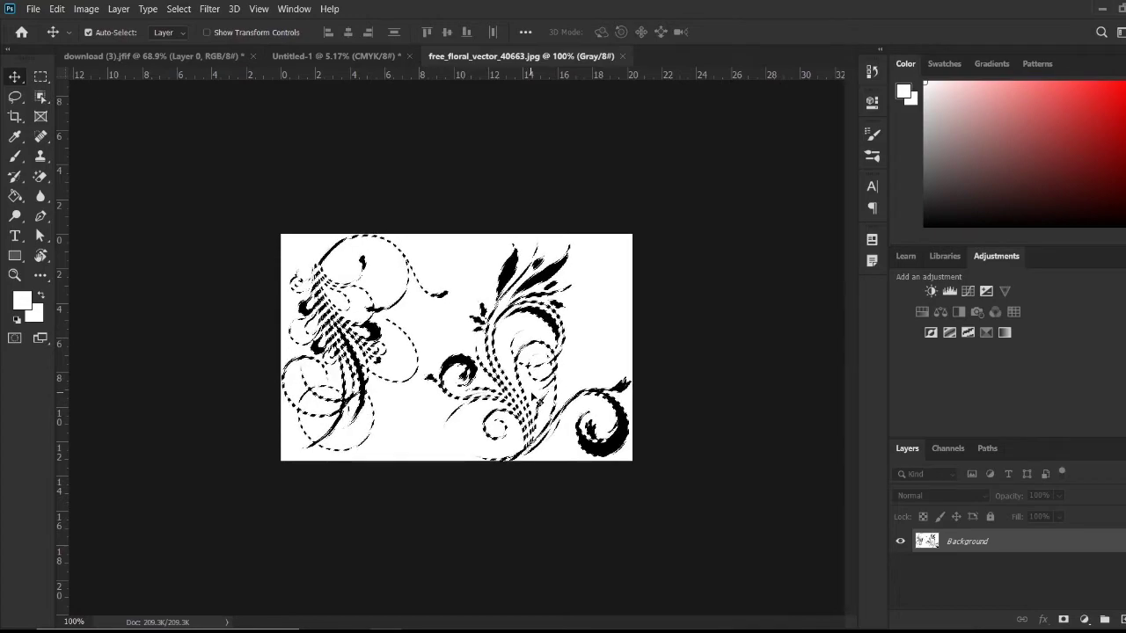
key("shift+F5")
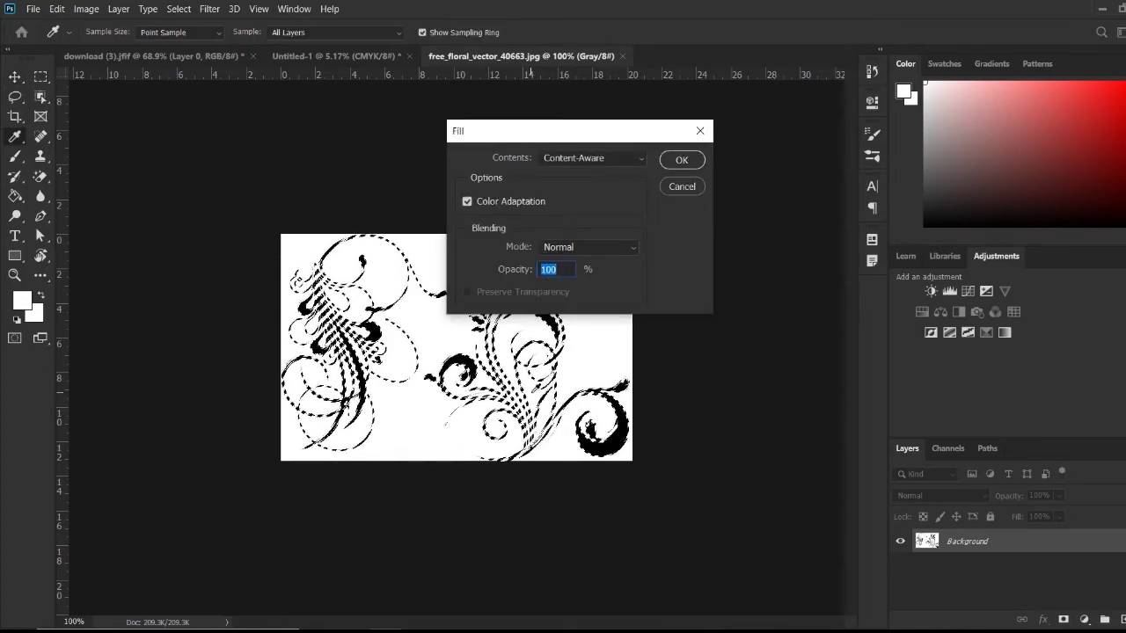
left_click(680, 160)
key("v")
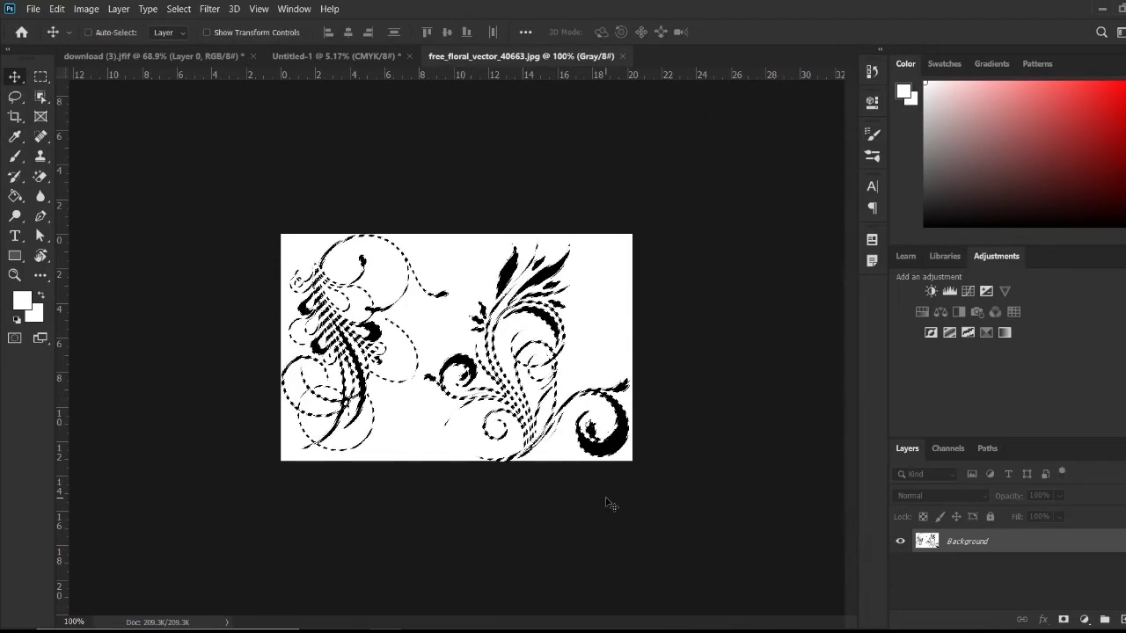
key("ctrl+j")
- Lasso the right-hand floral onto Layer 2 and drag it into the wrapper design
left_click(899, 576)
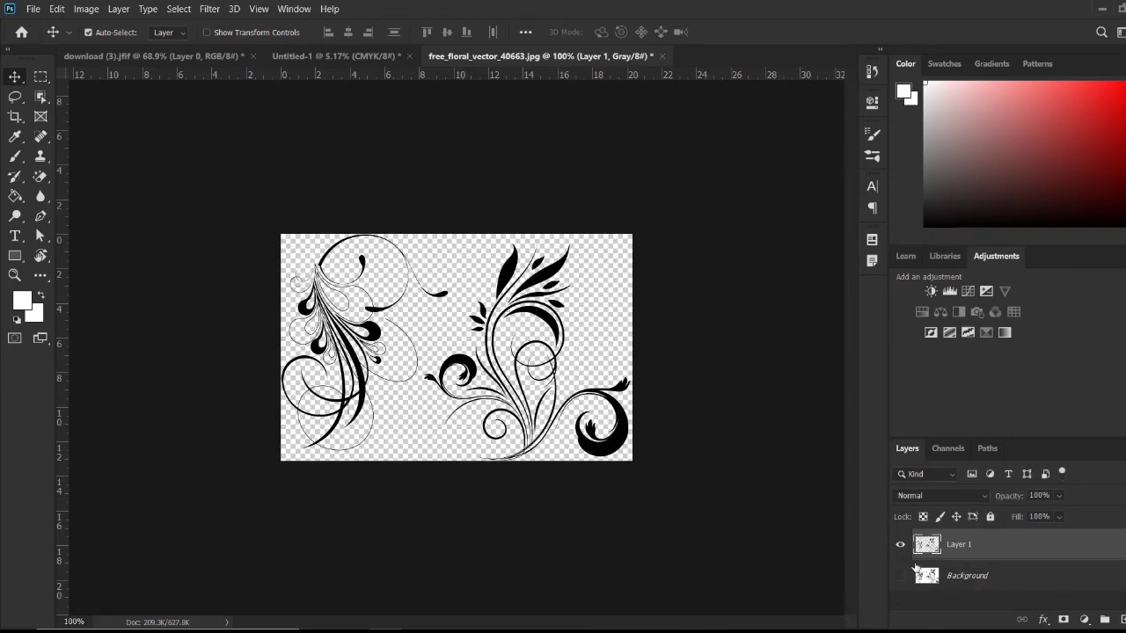
left_click(15, 97)
mouse_move(492, 230)
left_mouse_down()
mouse_move(485, 269)
mouse_move(422, 378)
mouse_move(434, 444)
mouse_move(536, 493)
mouse_move(665, 431)
mouse_move(622, 228)
mouse_move(493, 232)
left_mouse_up()
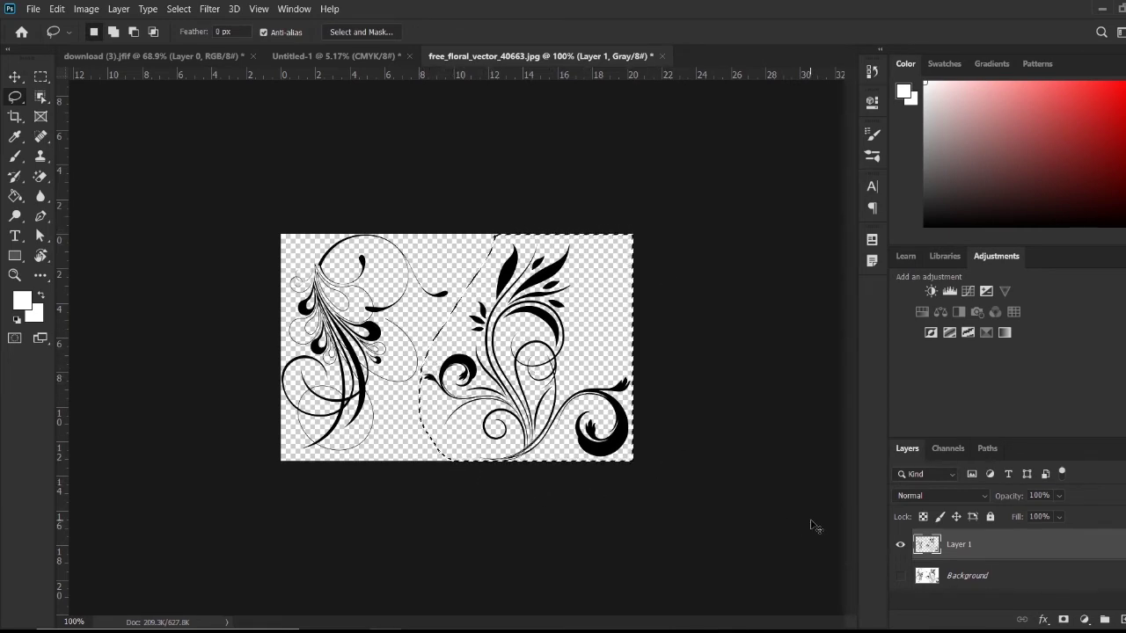
key("ctrl+j")
left_click(900, 576)
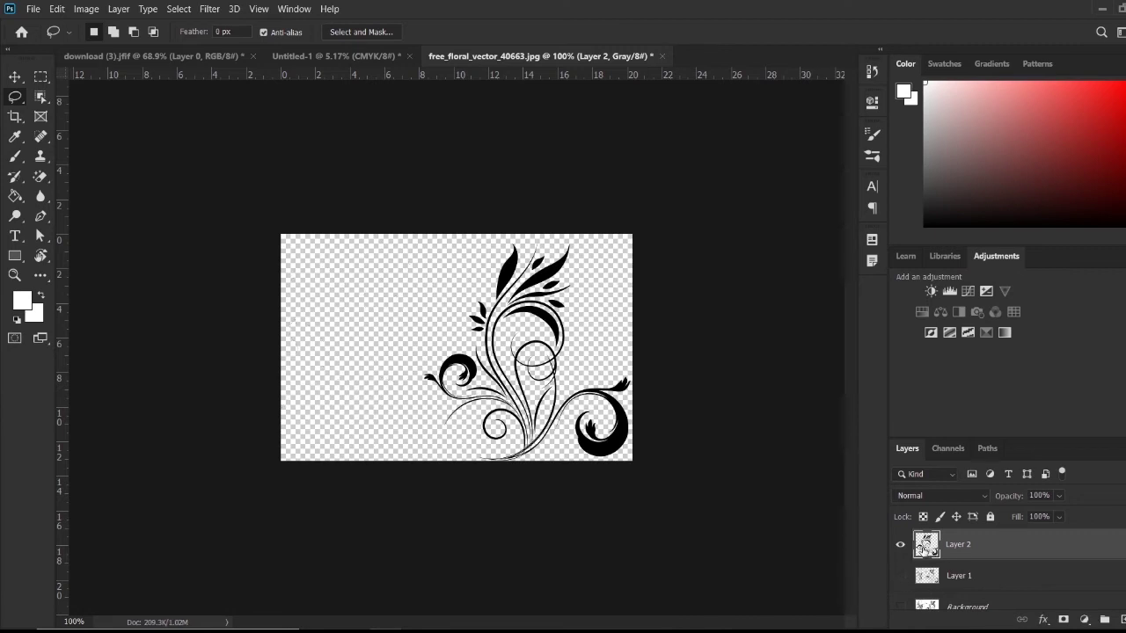
left_click(15, 76)
left_click_drag(506, 277, 292, 262)
key("ctrl+t")
- Move the floral to the upper-left corner, shrink it and rotate it to about 121°
left_click_drag(359, 286, 355, 260)
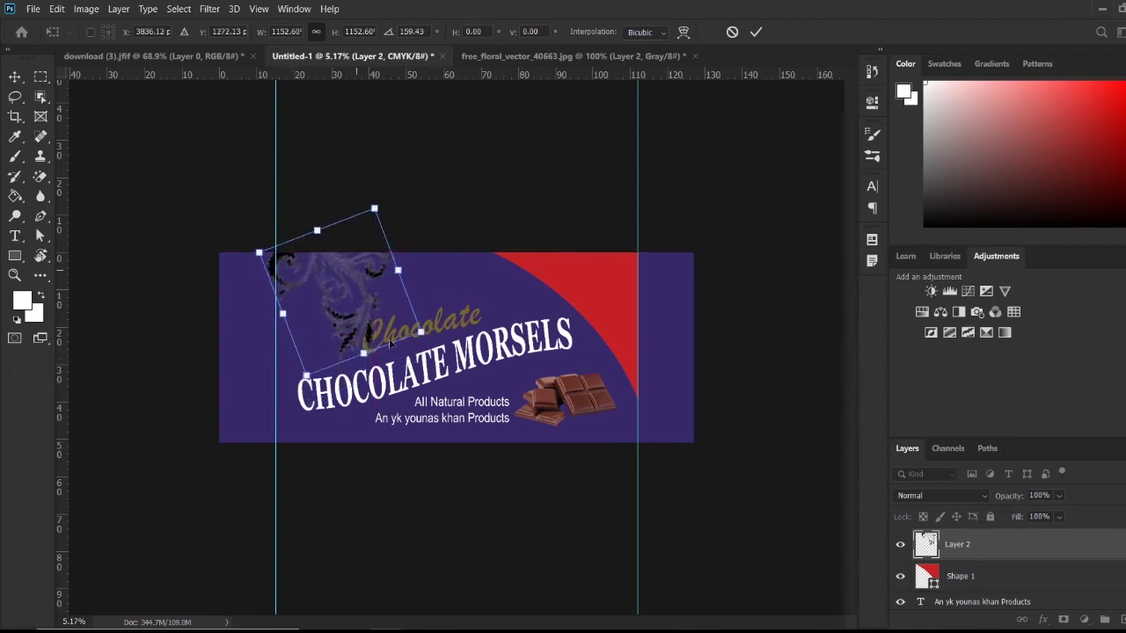
left_click_drag(432, 338, 429, 287)
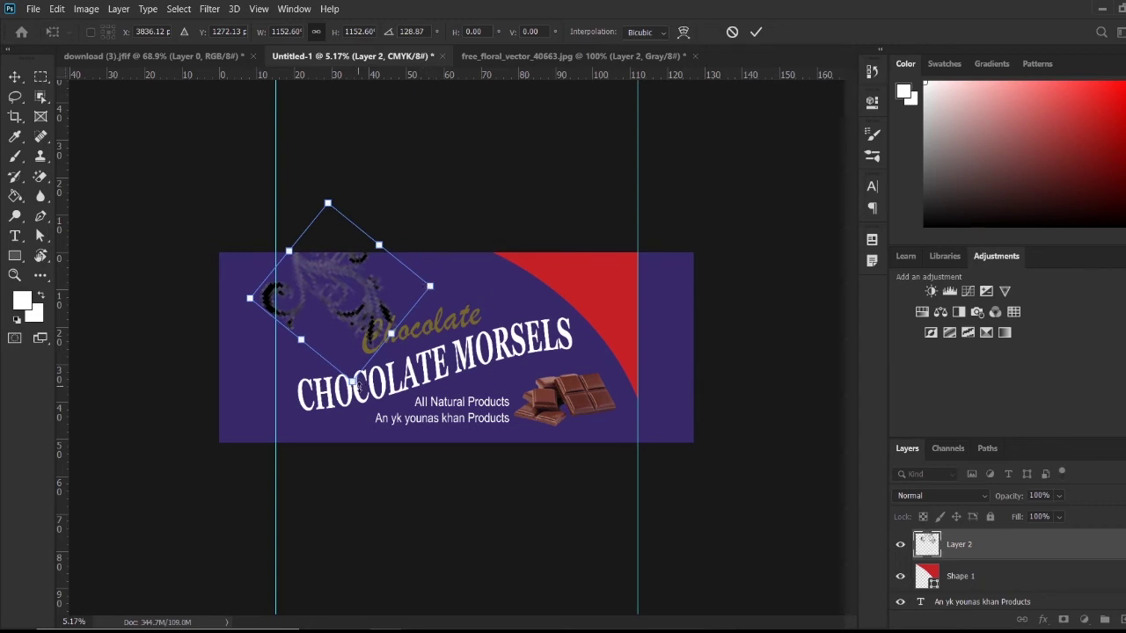
left_click_drag(352, 382, 344, 326)
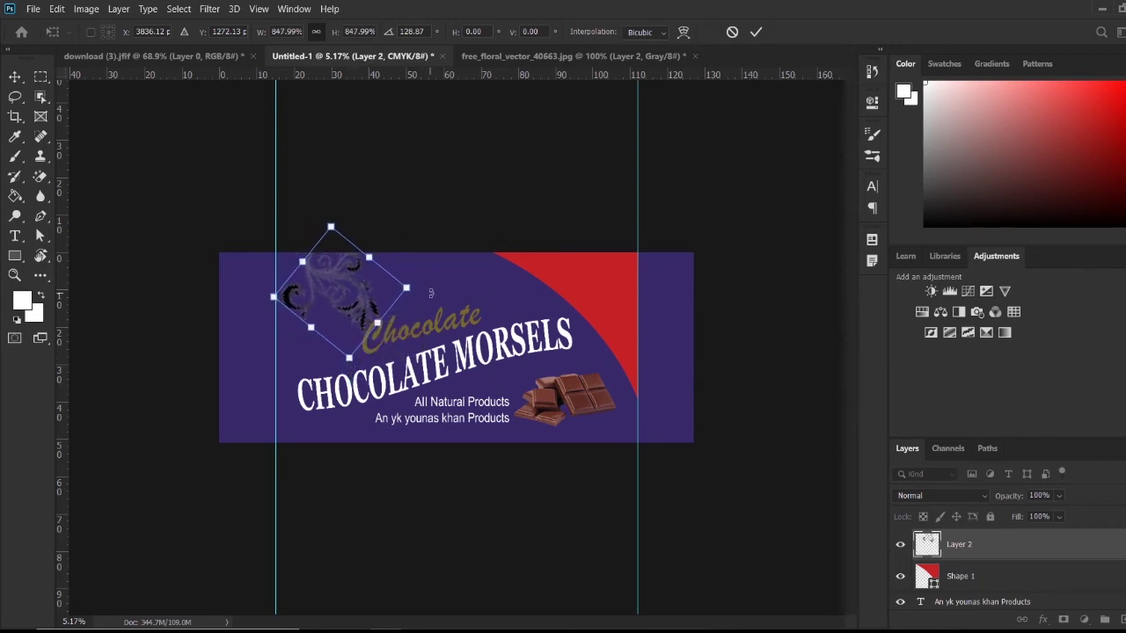
left_click_drag(431, 293, 427, 286)
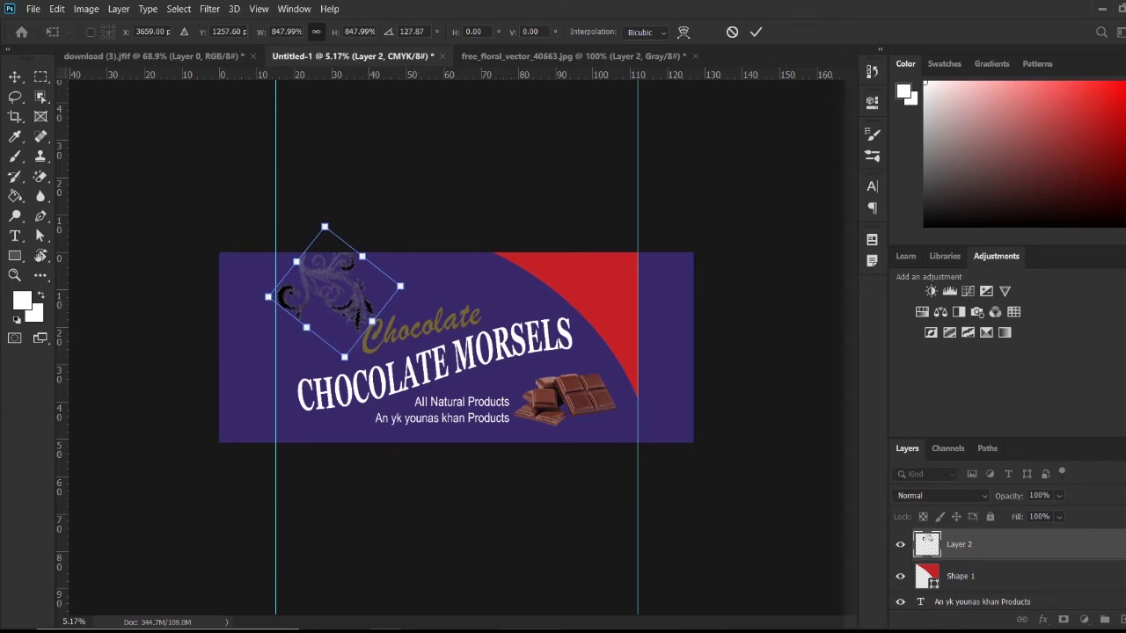
mouse_move(890, 630)
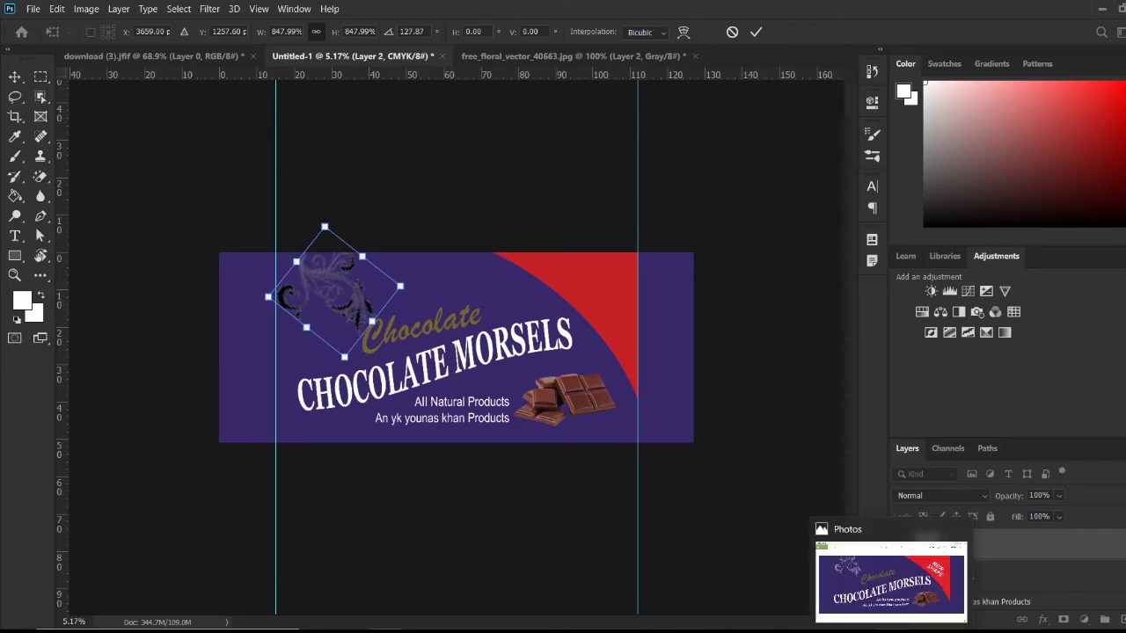
left_click(756, 31)
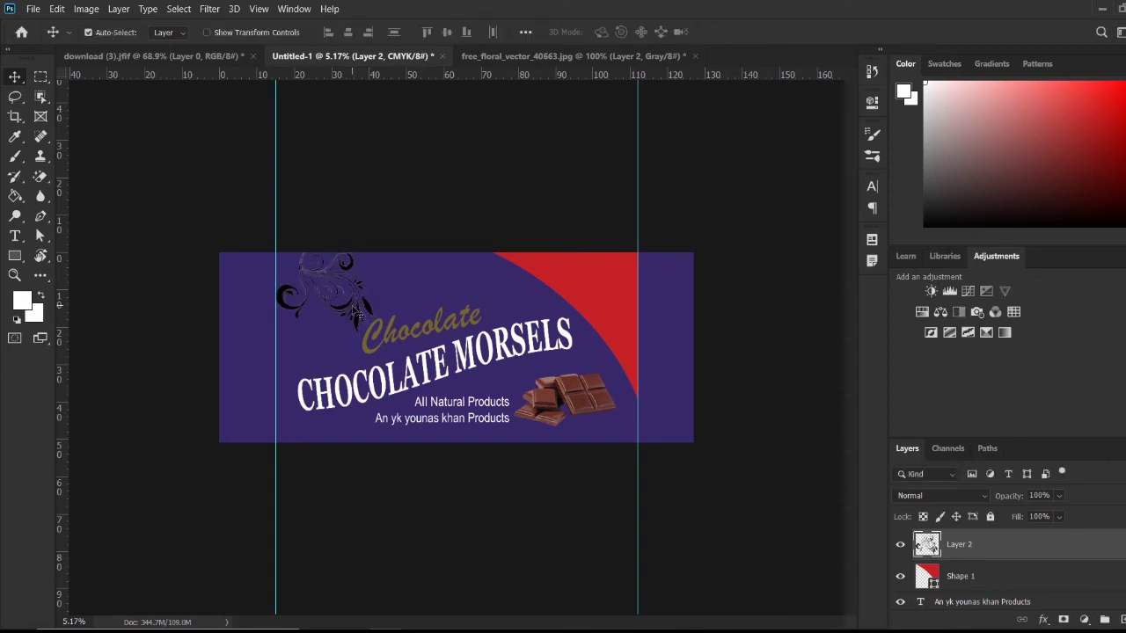
left_click(927, 545, "ctrl")
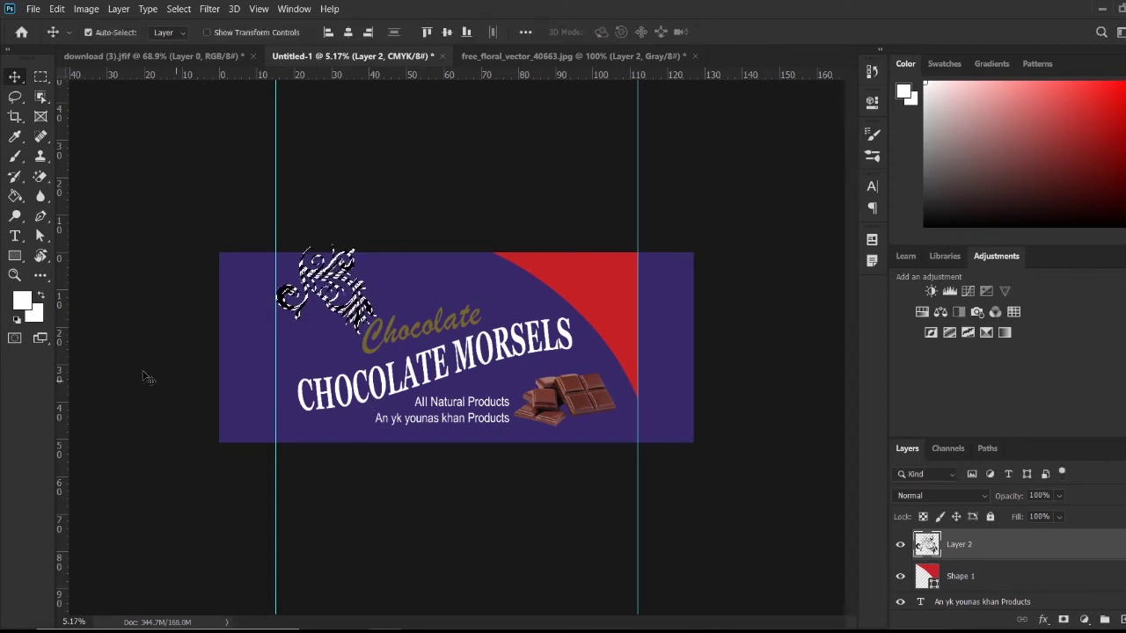
left_click(16, 319)
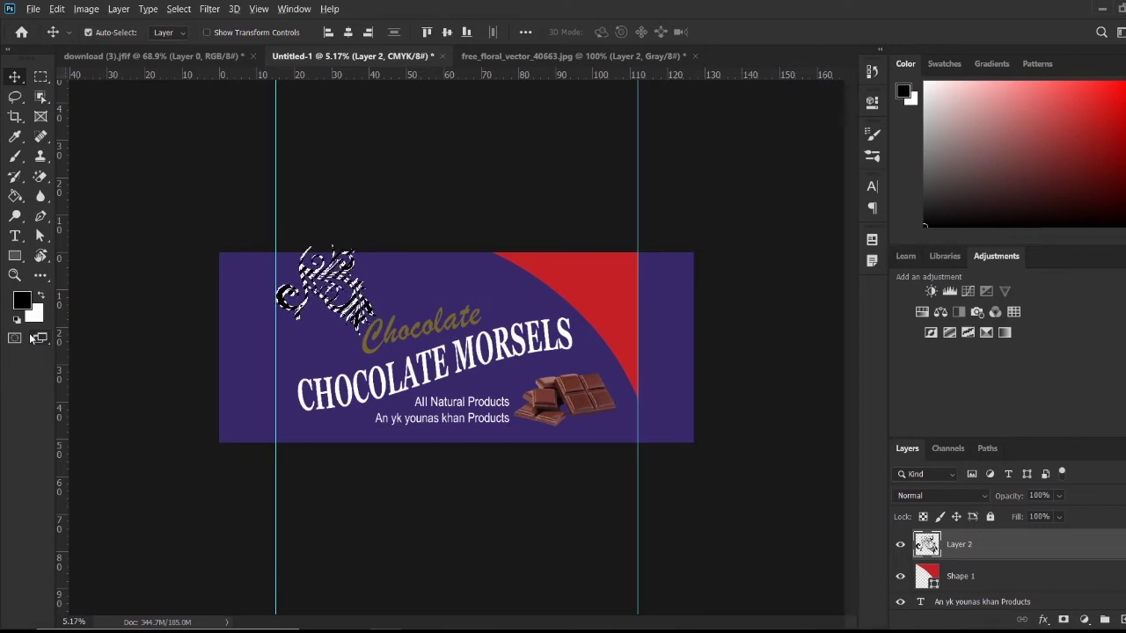
key("ctrl+BackSpace")
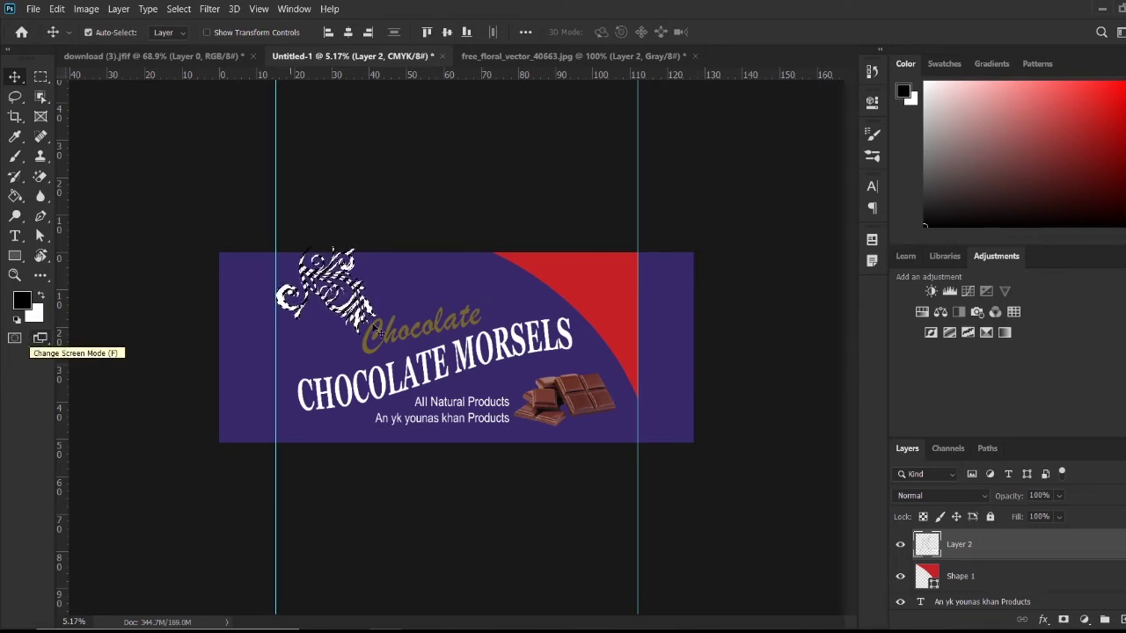
key("ctrl+d")
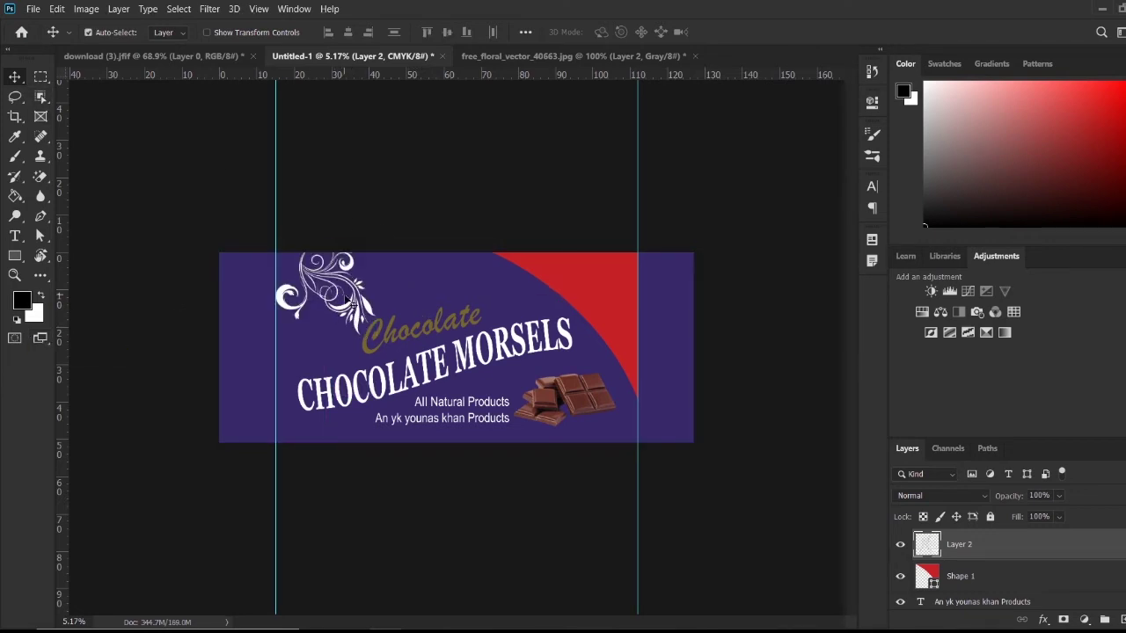
mouse_move(347, 301)
left_mouse_down()
mouse_move(361, 264)
mouse_move(354, 304)
left_mouse_up()
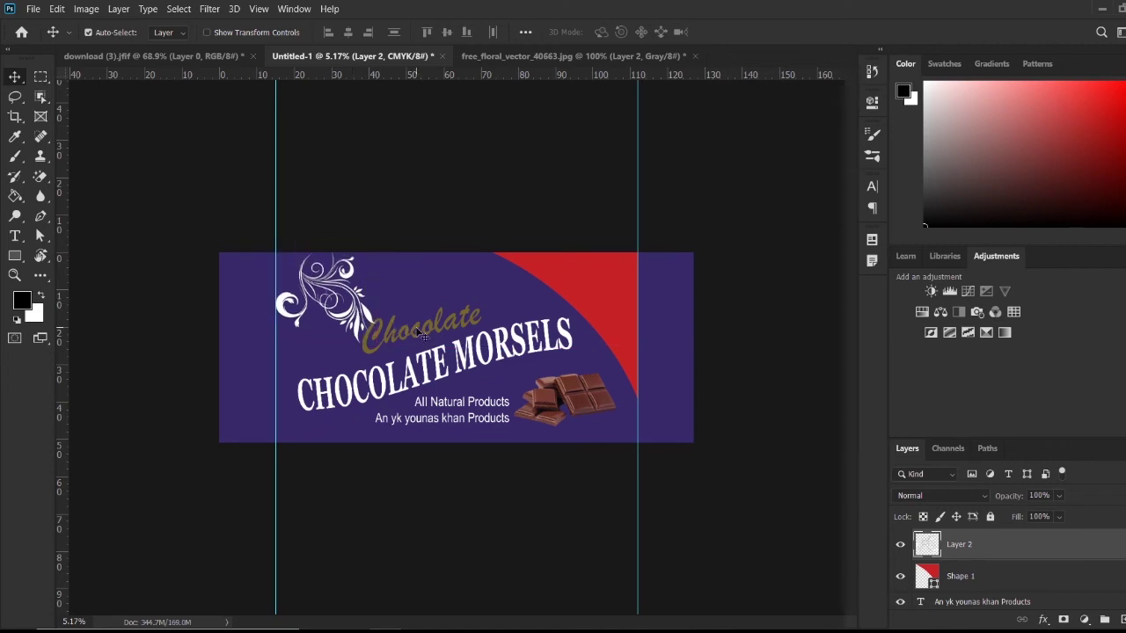
left_click_drag(422, 336, 422, 336)
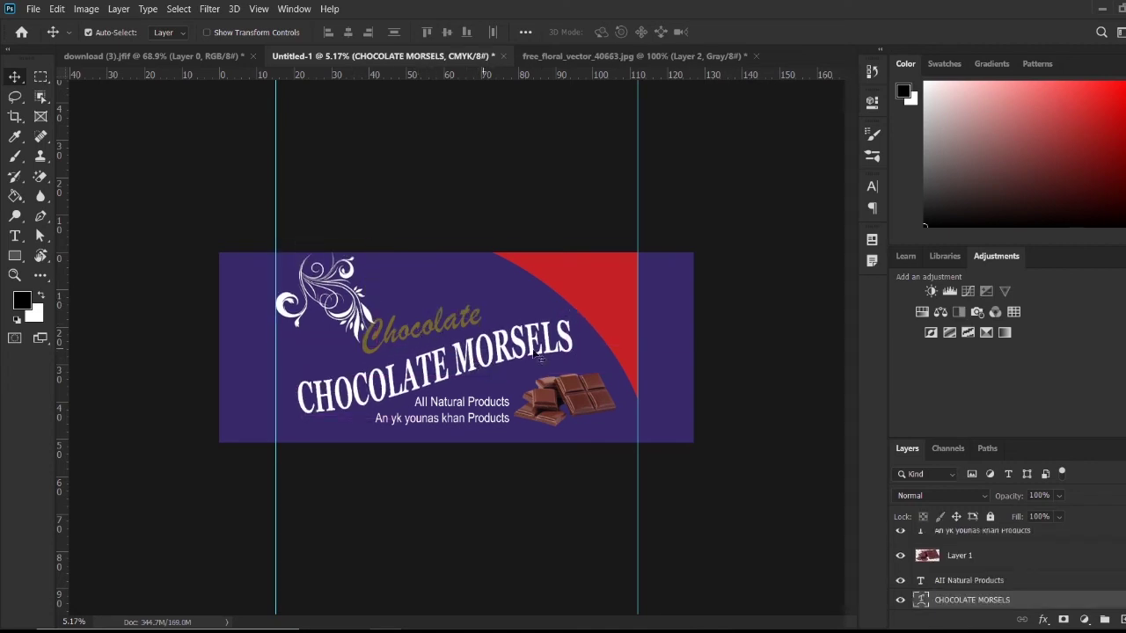
- With the title hidden, shift the Chocolate script right and nudge the floral ornament right
left_click(900, 600)
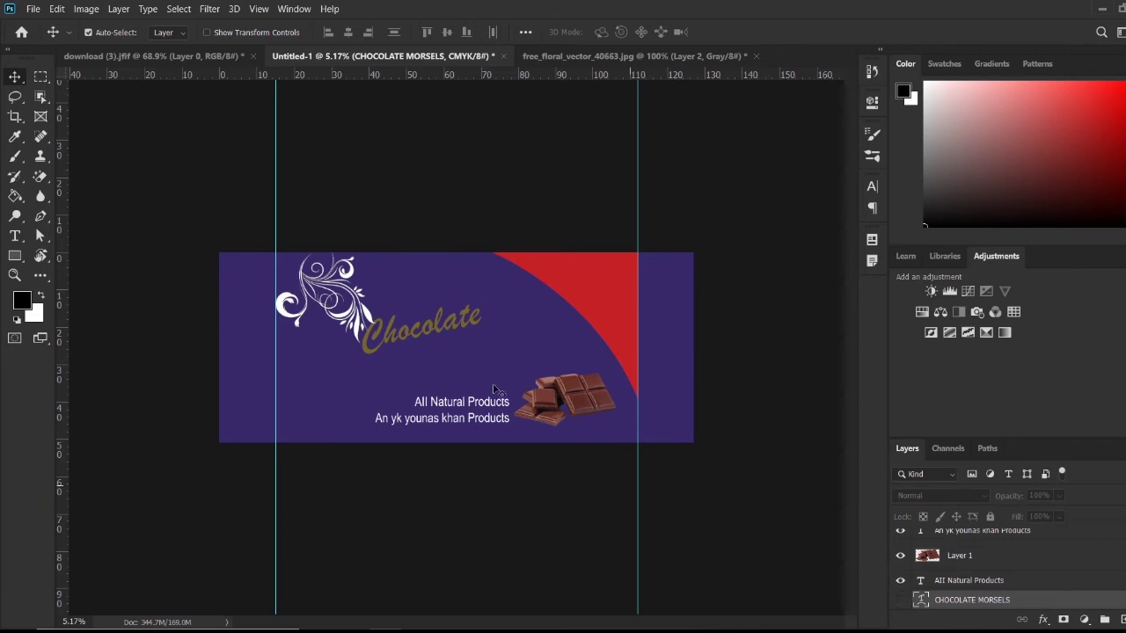
left_click_drag(436, 326, 461, 327)
mouse_move(352, 313)
left_mouse_down()
mouse_move(360, 323)
mouse_move(357, 314)
left_mouse_up()
scroll(895, 594, "down", 1)
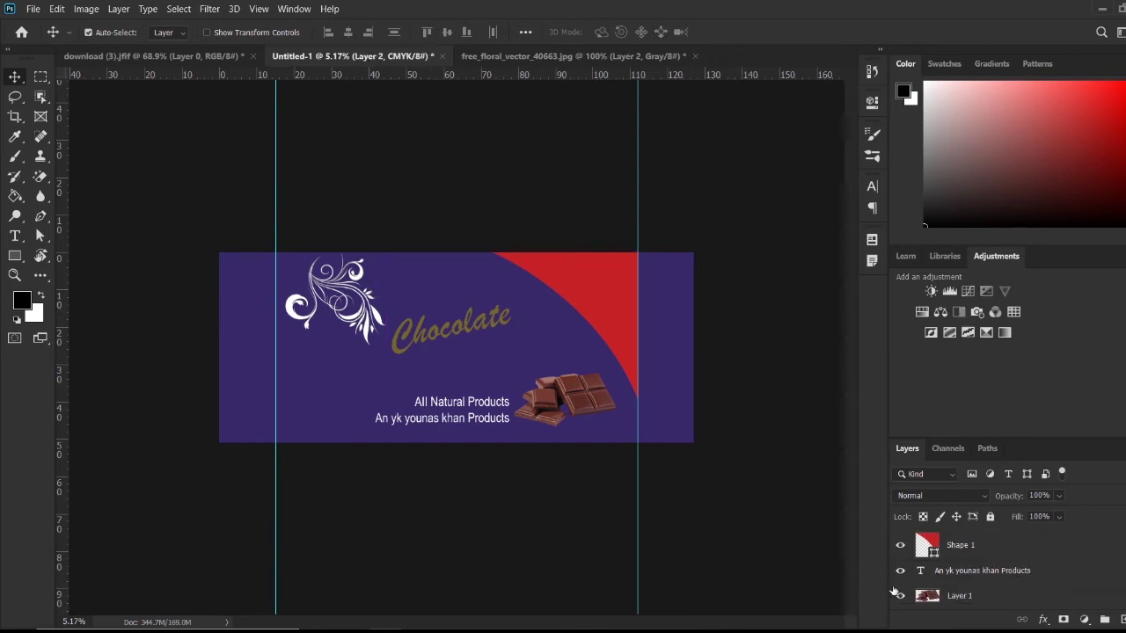
scroll(894, 594, "down", 3)
left_click(900, 577)
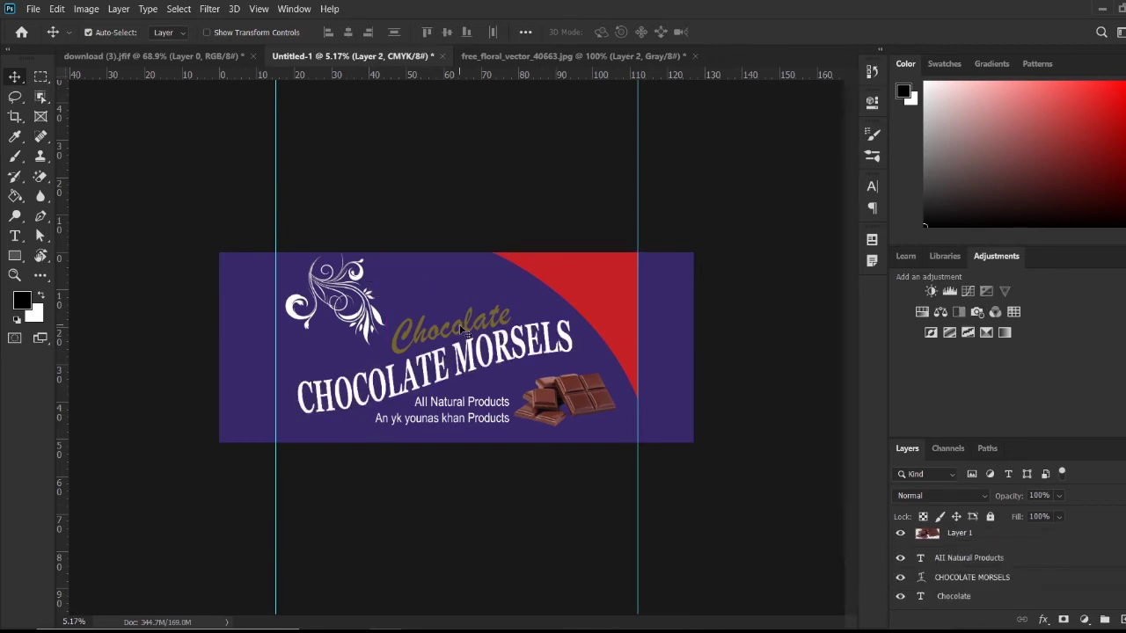
- Rotate the Chocolate script about -2° and set it just above the visible CHOCOLATE MORSELS title
left_click(900, 578)
left_click(954, 596)
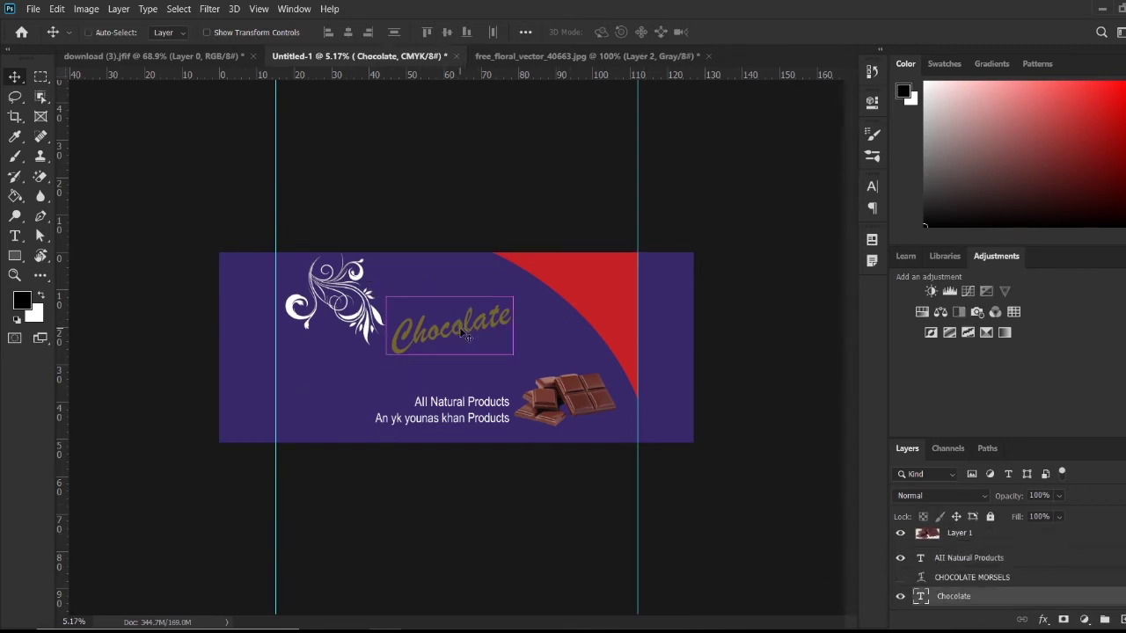
key("ctrl+t")
left_click_drag(520, 375, 520, 397)
left_click_drag(460, 338, 463, 328)
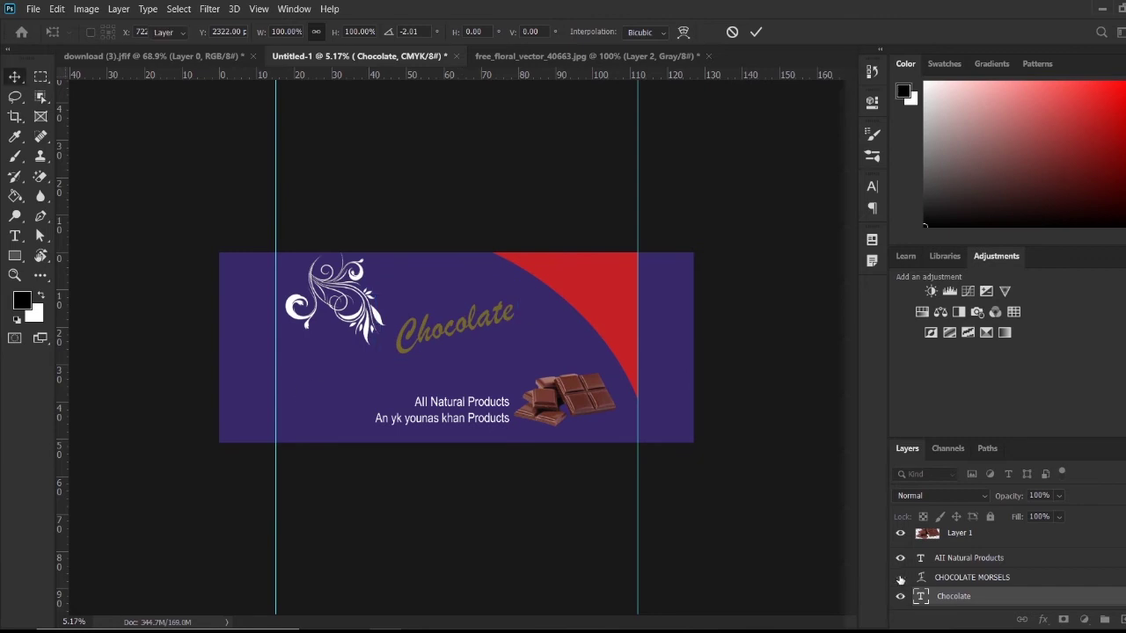
left_click(900, 578)
left_click(446, 334)
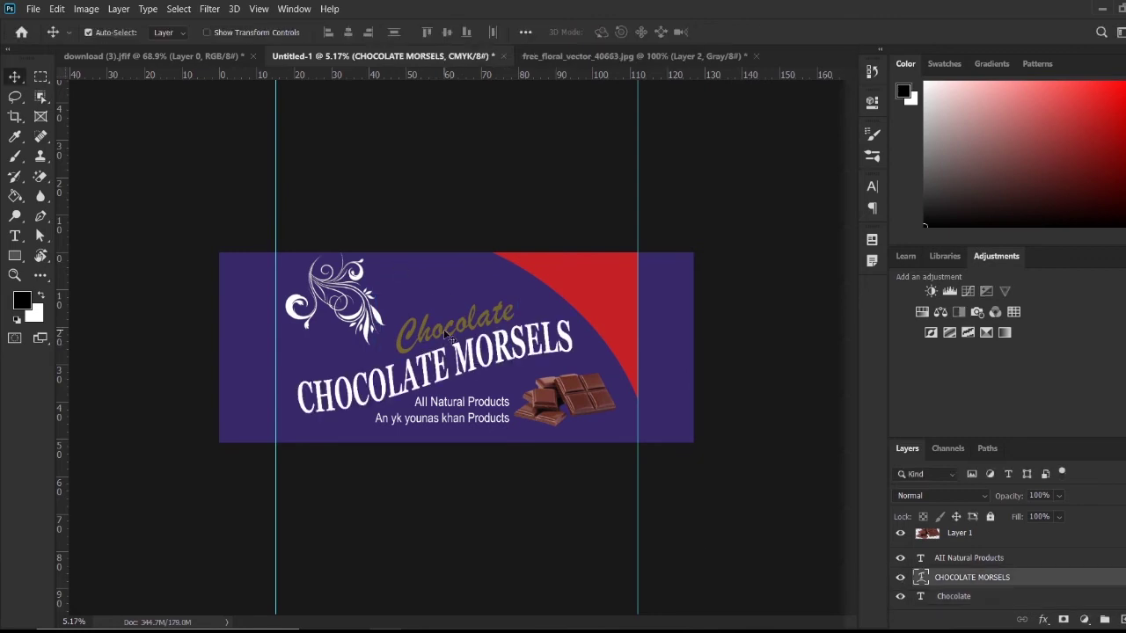
left_click(898, 580)
left_click_drag(457, 330, 457, 315)
left_click(899, 578)
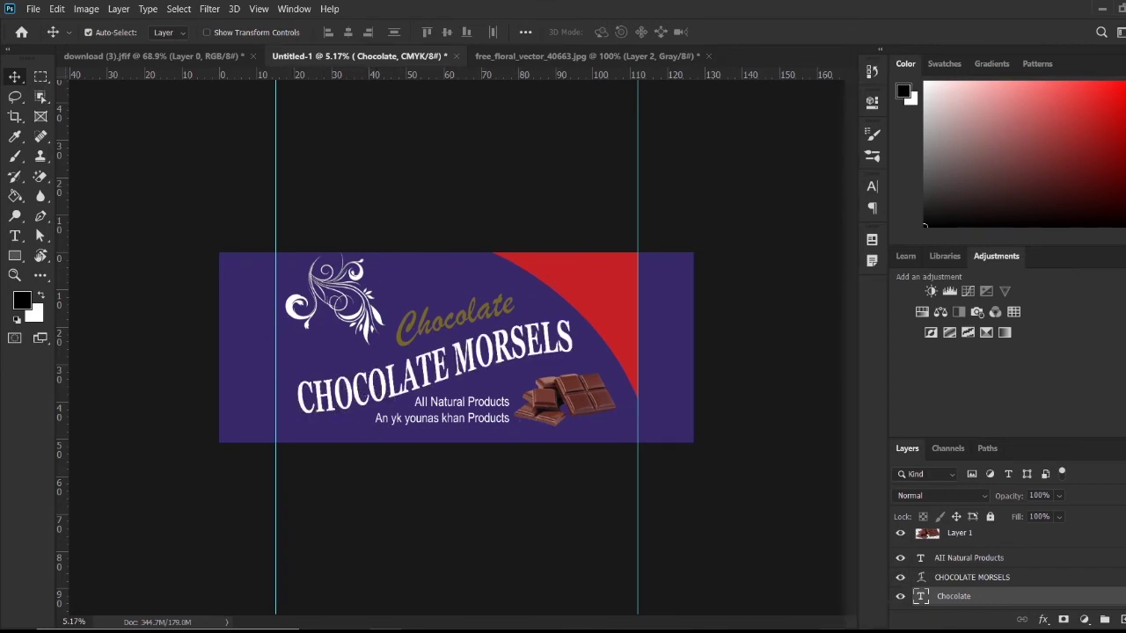
mouse_move(890, 630)
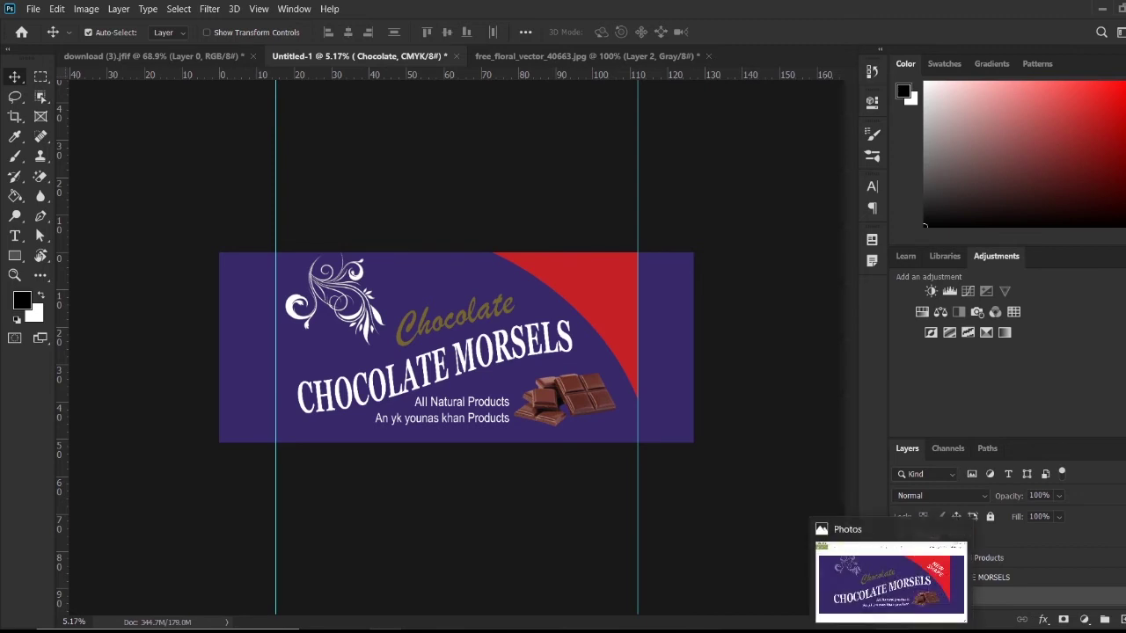
- Copy the All Natural Products line up to the wrapper top and clear it for NEW
left_click(450, 407)
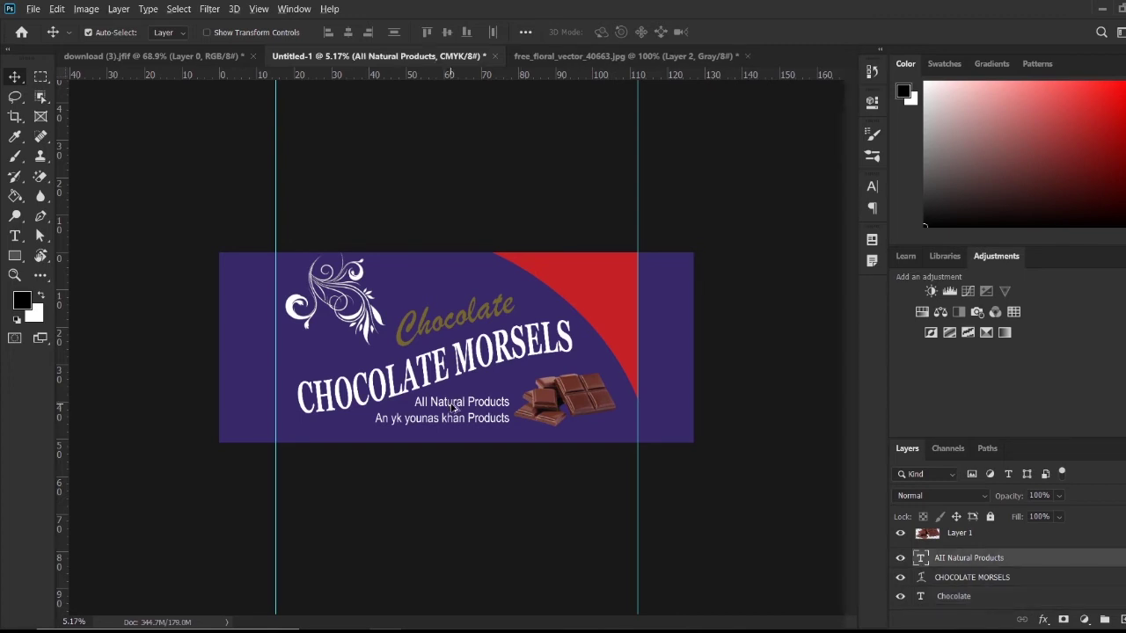
left_click_drag(452, 408, 435, 280)
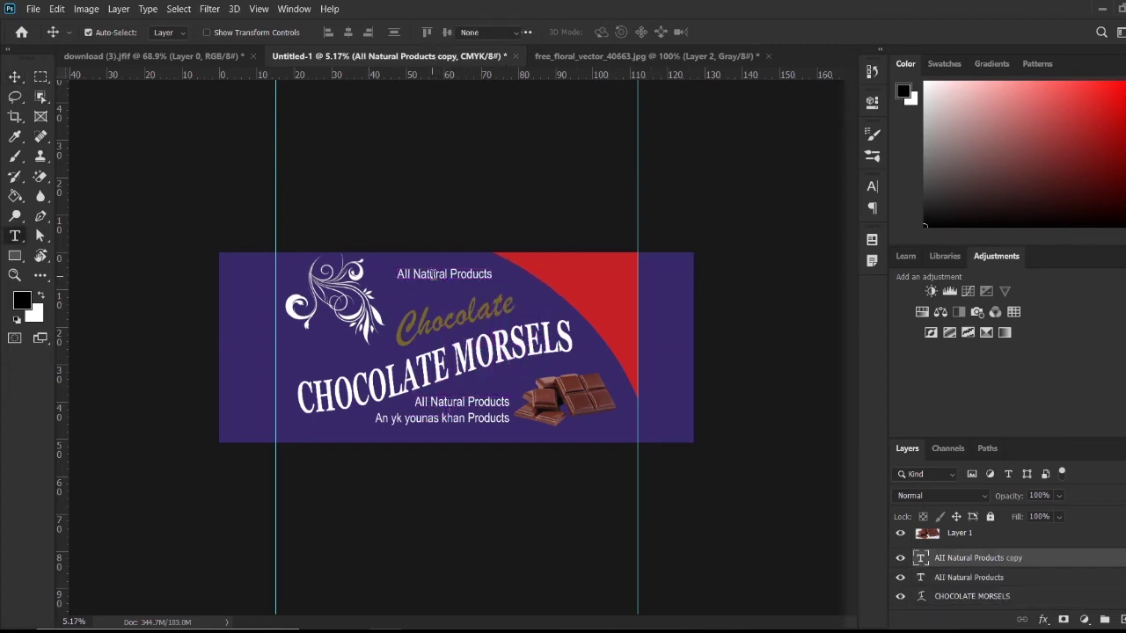
double_click(476, 280)
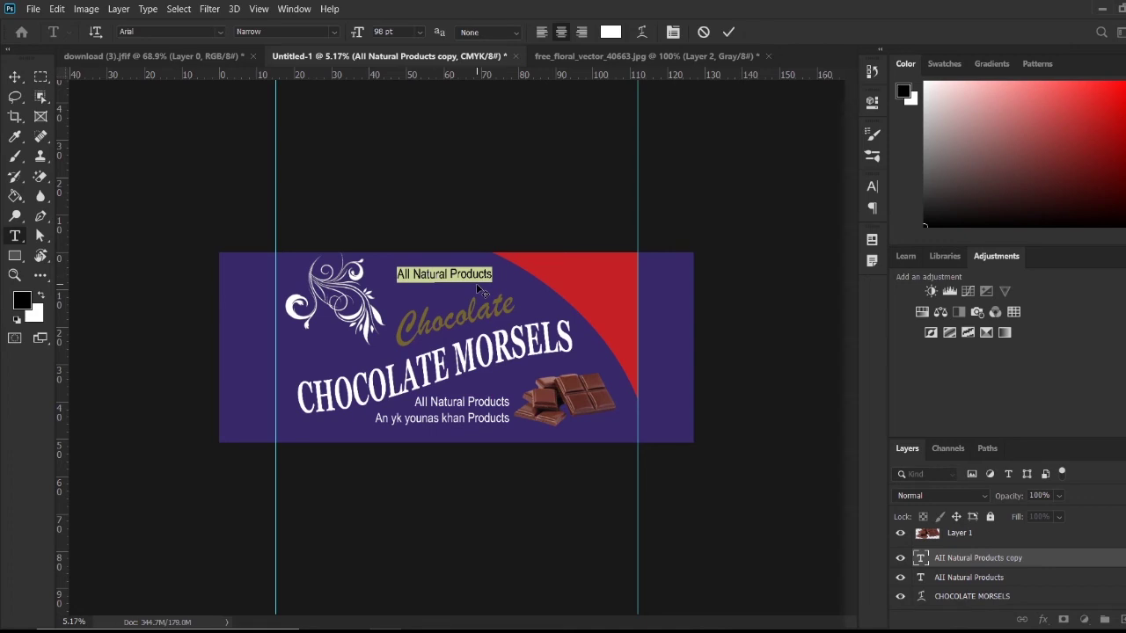
key("BackSpace")
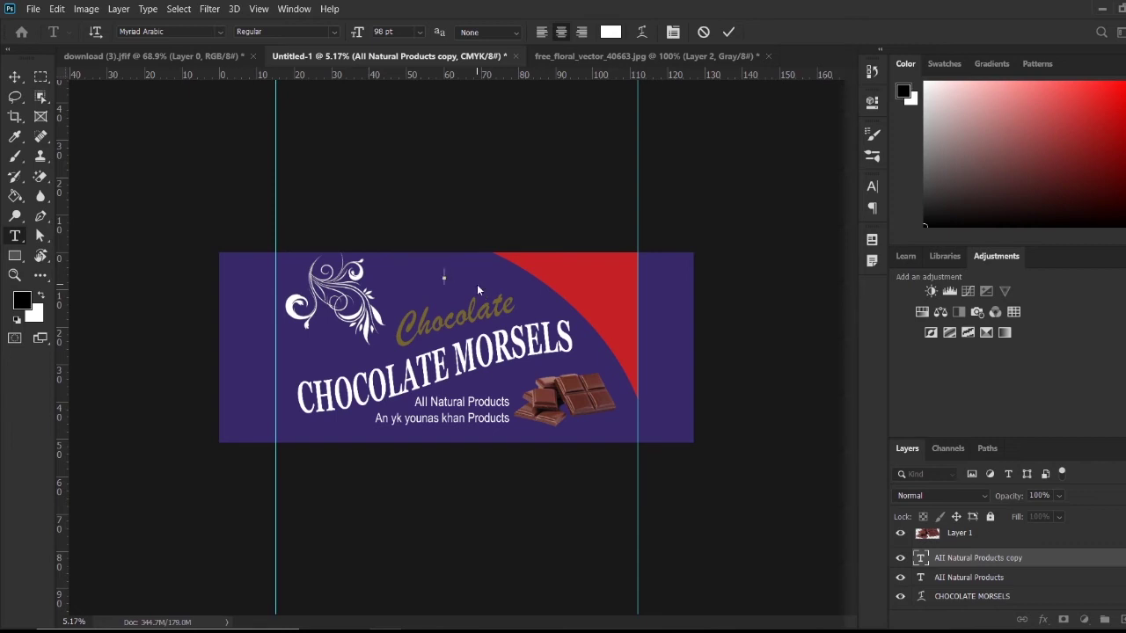
type("5")
- Complete the NEW SHAPE text and enlarge it to 212 pt
type("PE")
left_click(730, 32)
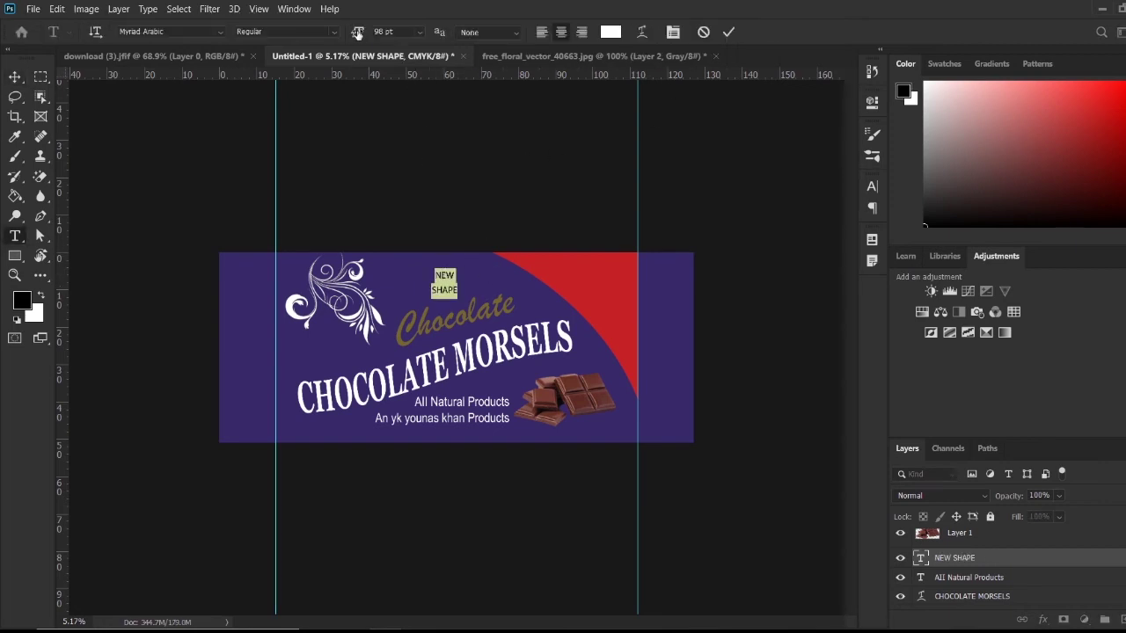
left_click_drag(357, 32, 527, 36)
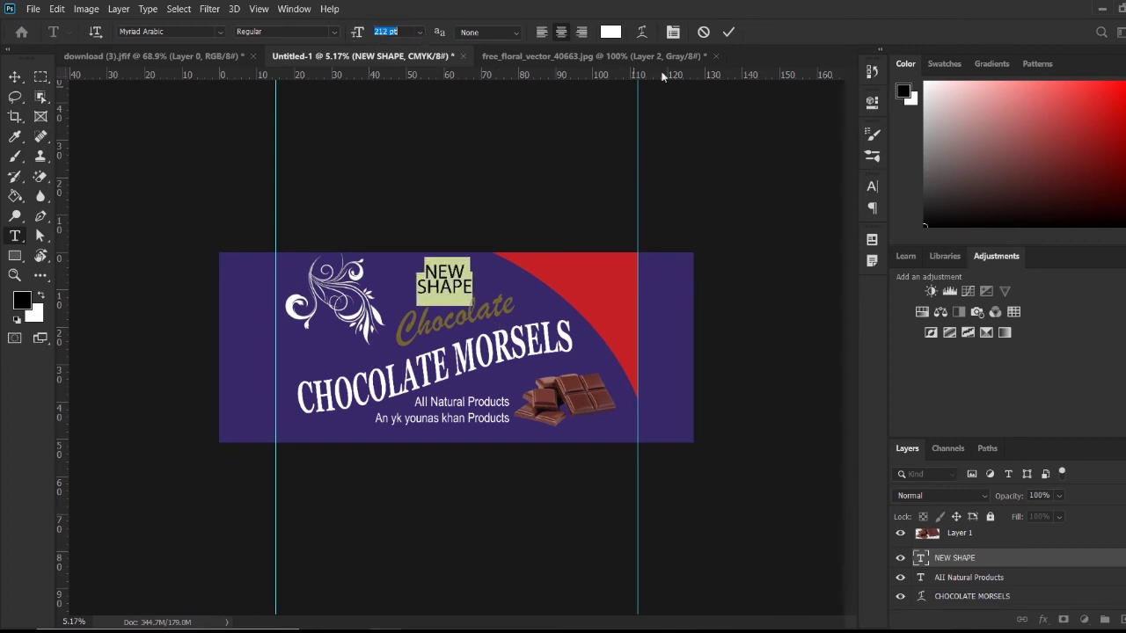
key("ctrl+Return")
key("v")
mouse_move(425, 279)
left_mouse_down()
mouse_move(557, 279)
mouse_move(444, 279)
left_mouse_up()
- Raise the NEW SHAPE layer to the top and rotate it diagonally onto the red corner
left_click_drag(964, 556, 957, 530)
left_click_drag(461, 290, 618, 397)
key("ctrl+t")
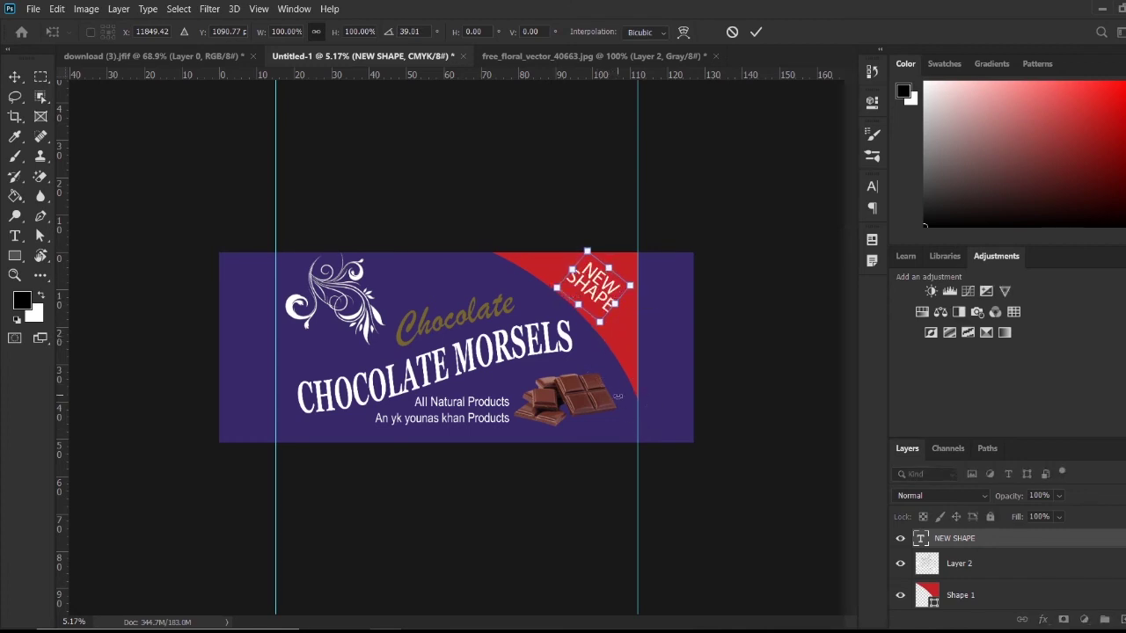
left_click(755, 32)
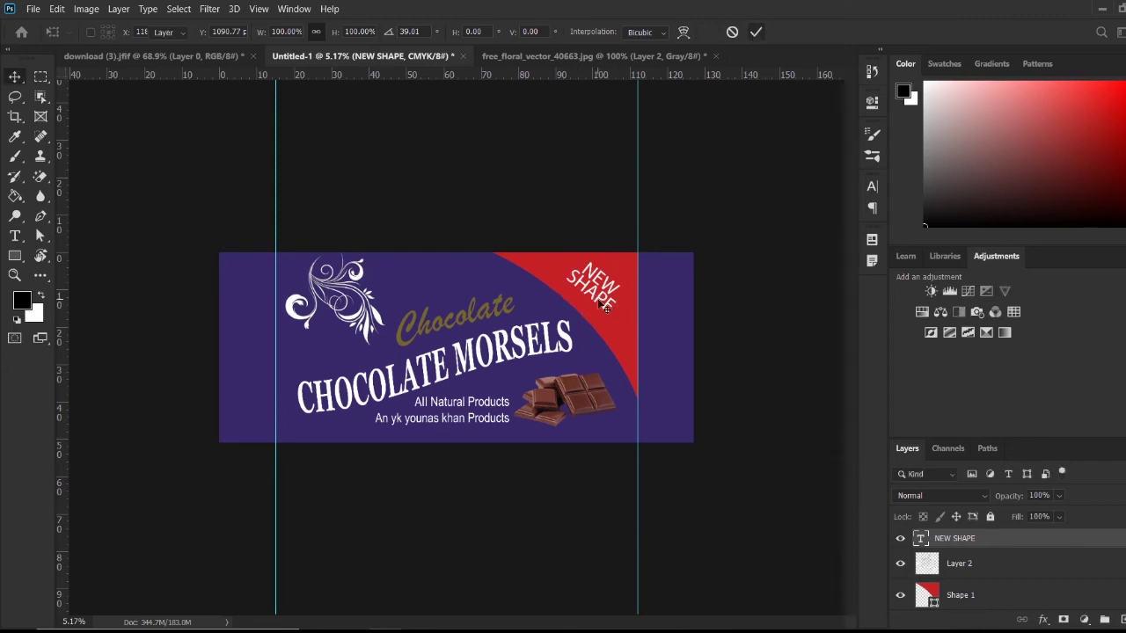
- Set NEW SHAPE to Myriad Arabic Bold with 134.01 pt leading
double_click(920, 538)
left_click(871, 186)
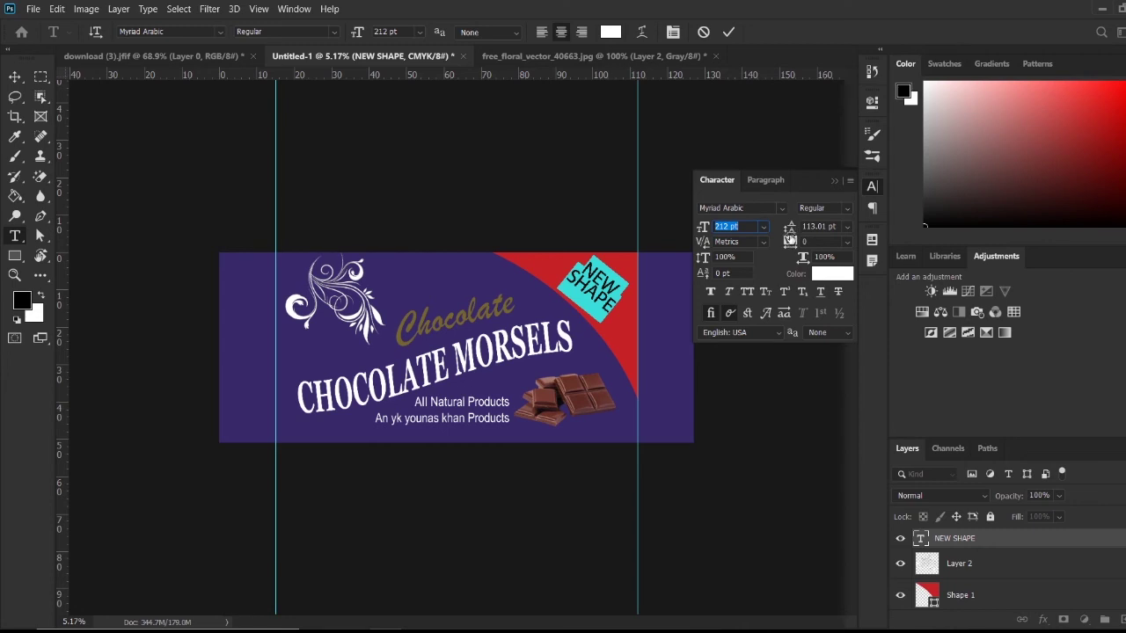
left_click(790, 231)
left_click_drag(790, 231, 793, 232)
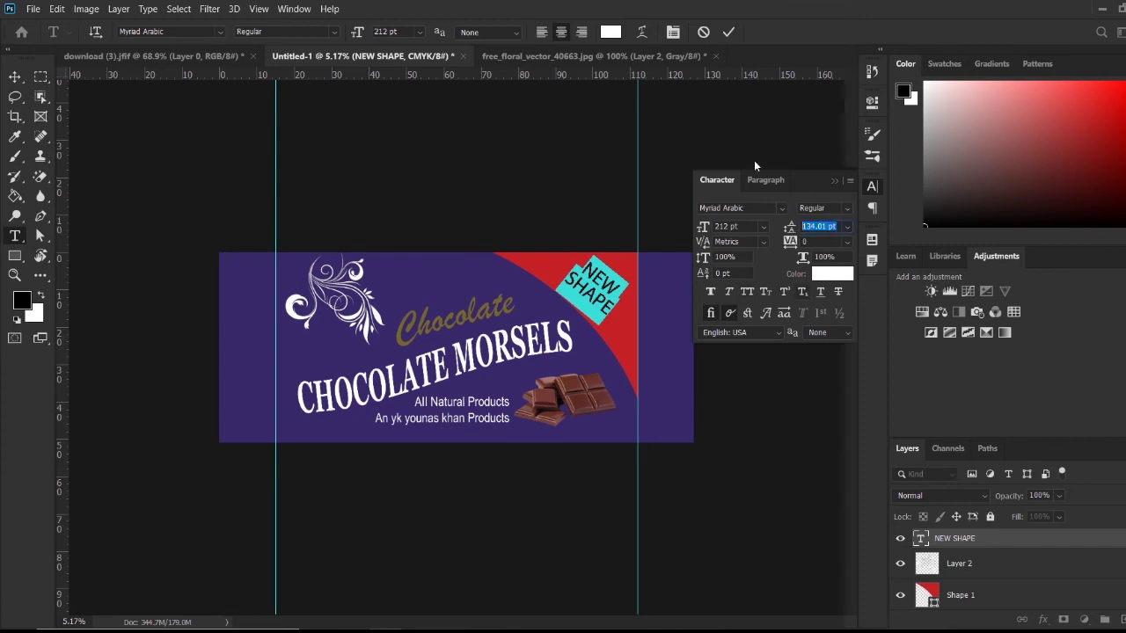
left_click(823, 210)
left_click(820, 248)
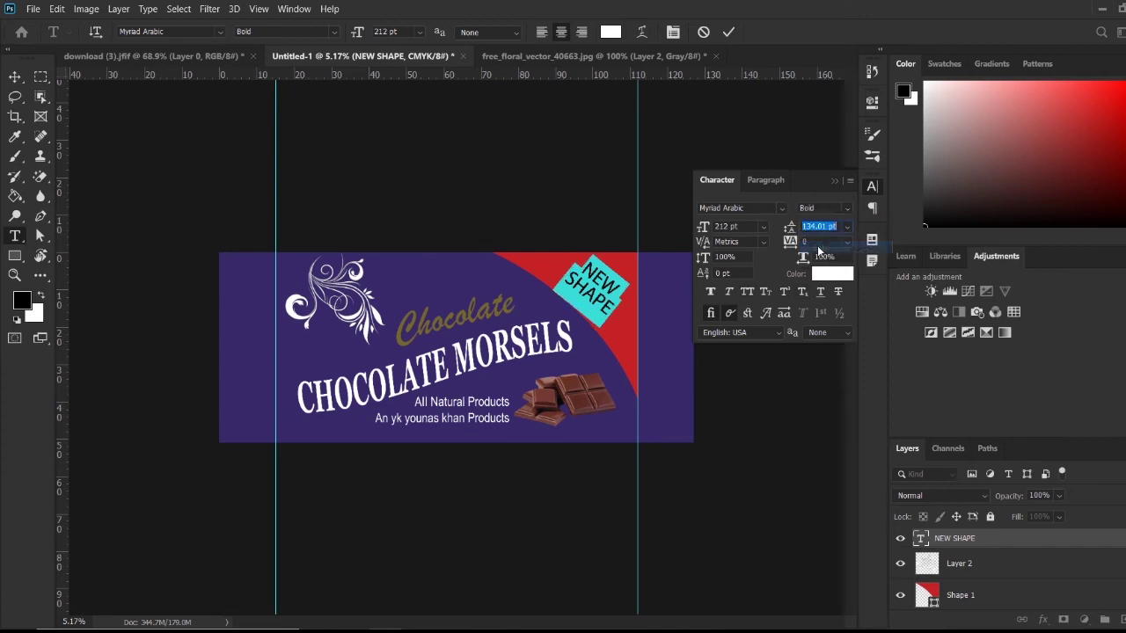
left_click(729, 32)
- Reposition the floral ornament and rotate it about 7° clockwise
key("v")
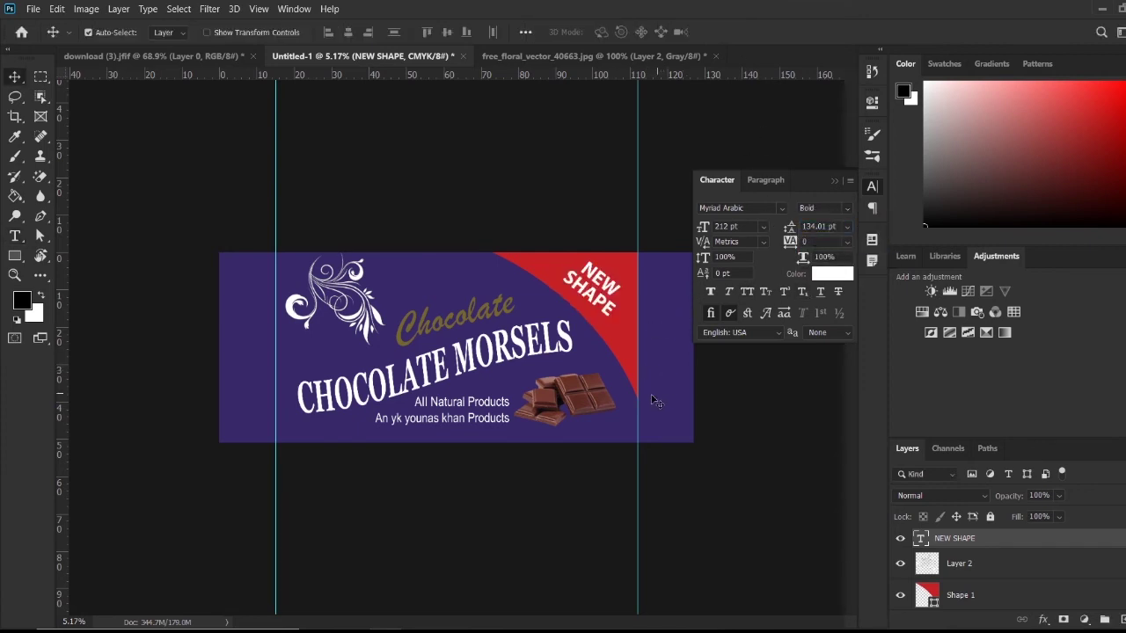
left_click_drag(333, 305, 357, 329)
left_click_drag(345, 278, 313, 292)
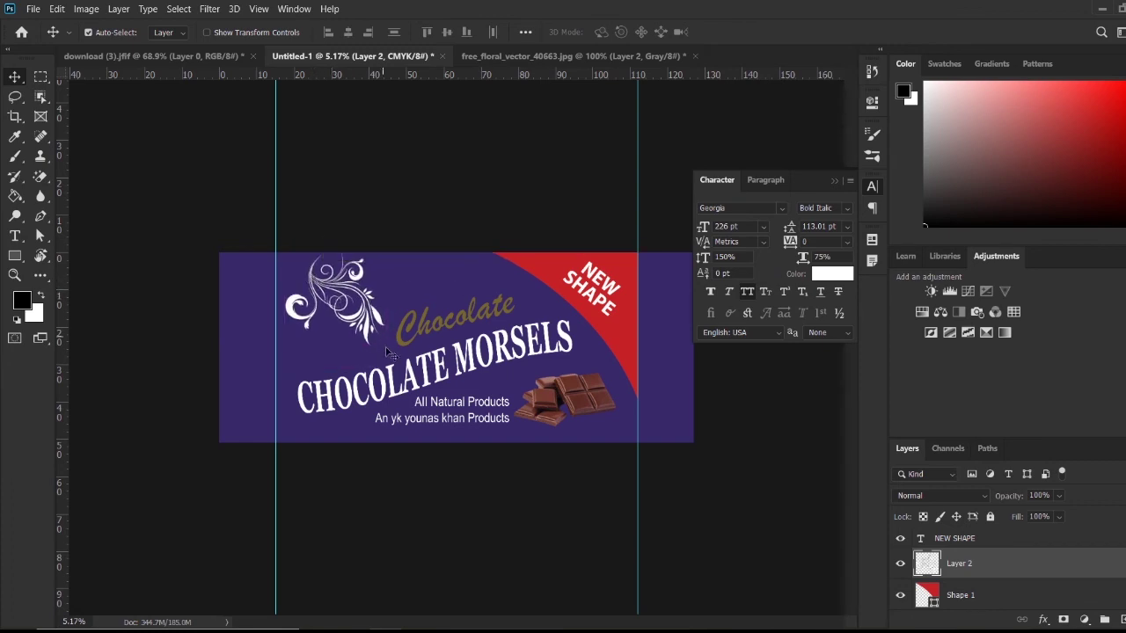
key("ctrl+t")
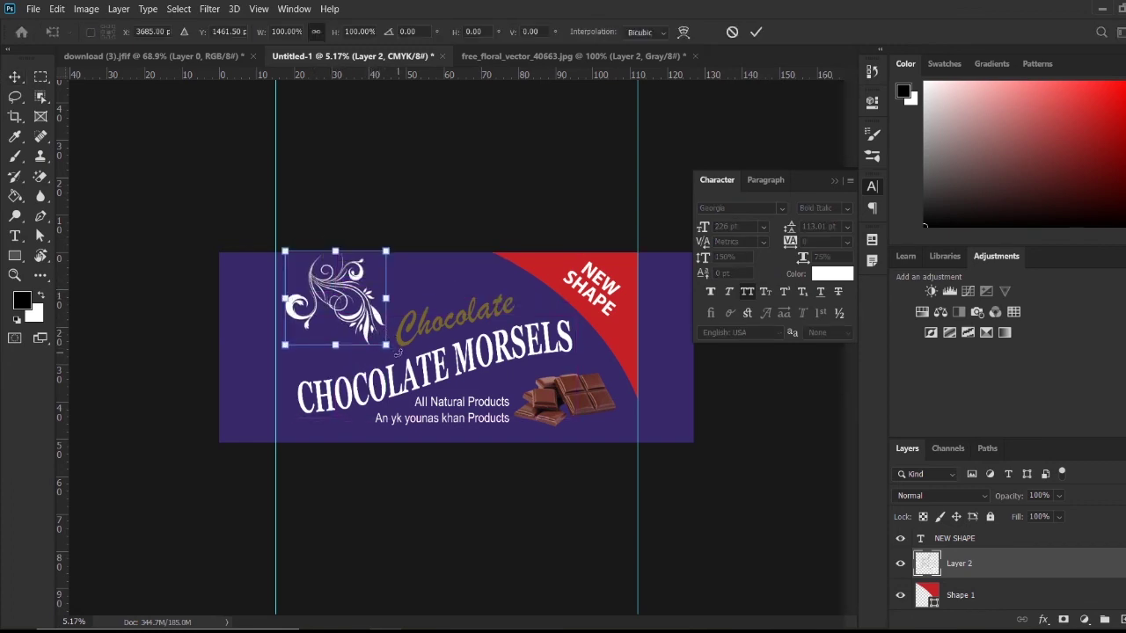
left_click_drag(398, 353, 391, 359)
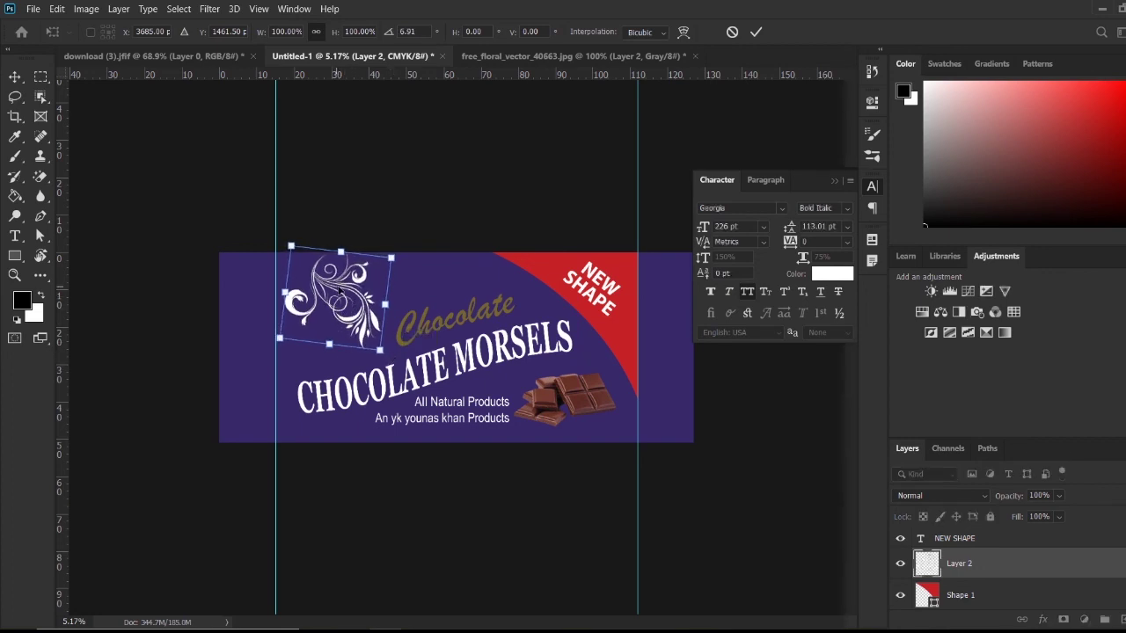
left_click_drag(339, 290, 337, 287)
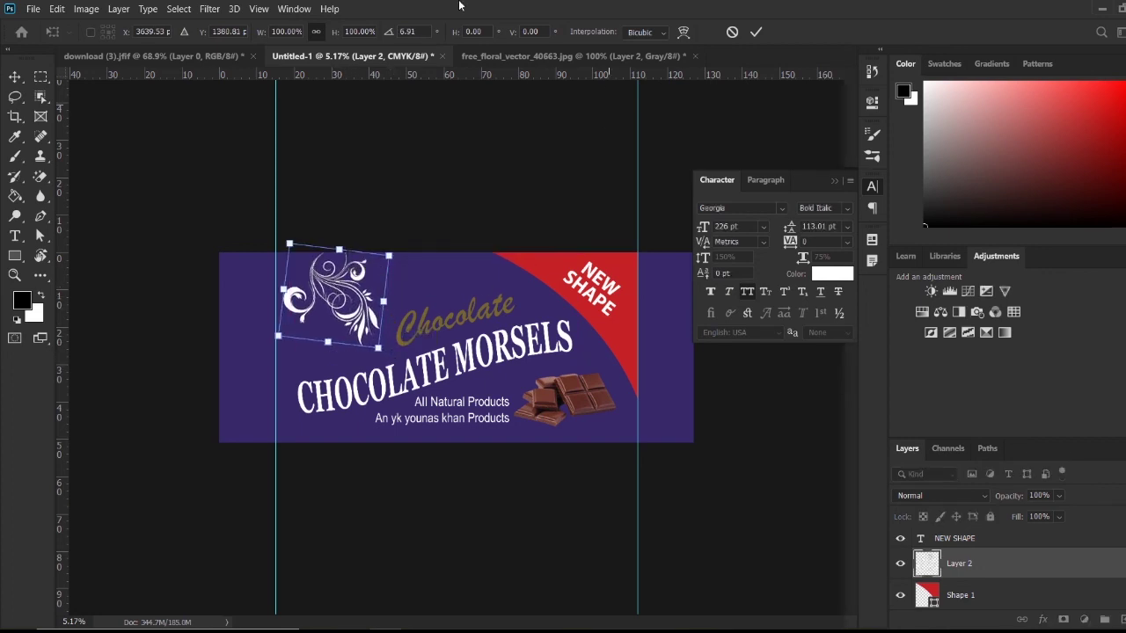
left_click(757, 33)
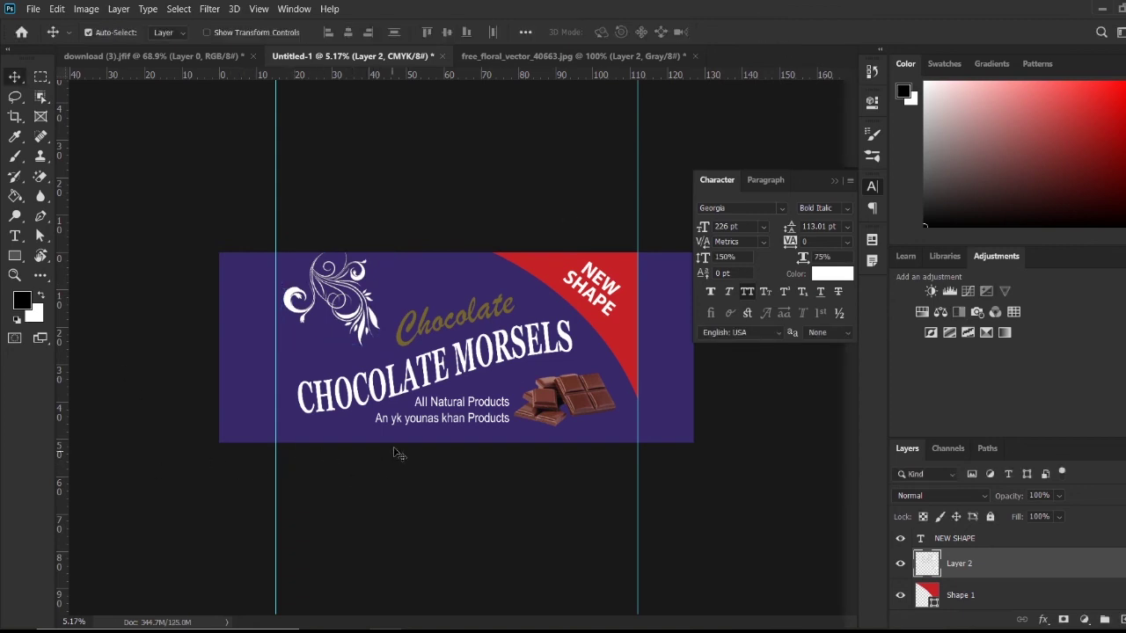
- Set the ornament's Fill to 100% and stamp all visible layers into new Layer 3
left_click(839, 182)
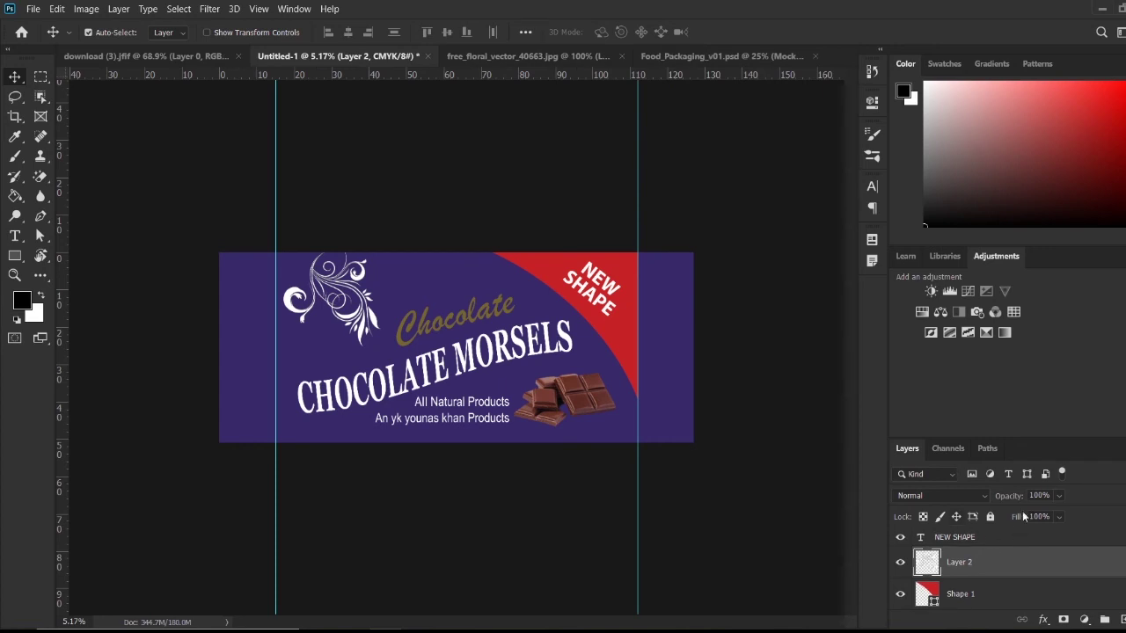
mouse_move(1026, 517)
left_mouse_down()
mouse_move(1007, 517)
mouse_move(1018, 519)
left_mouse_up()
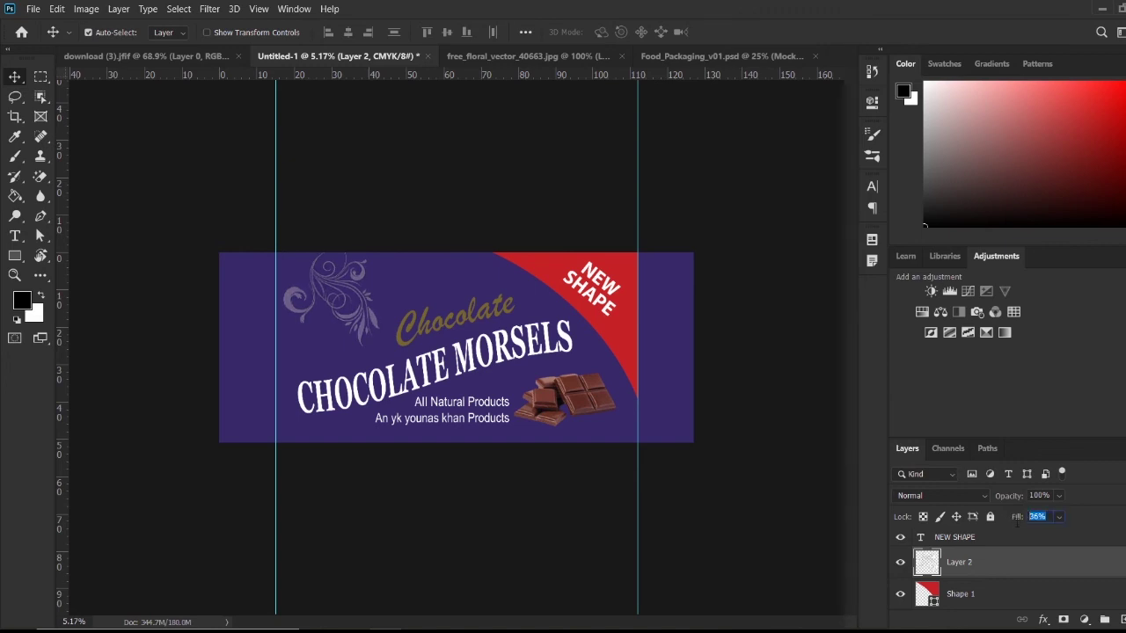
type("100")
key("Return")
key("ctrl+shift+alt+e")
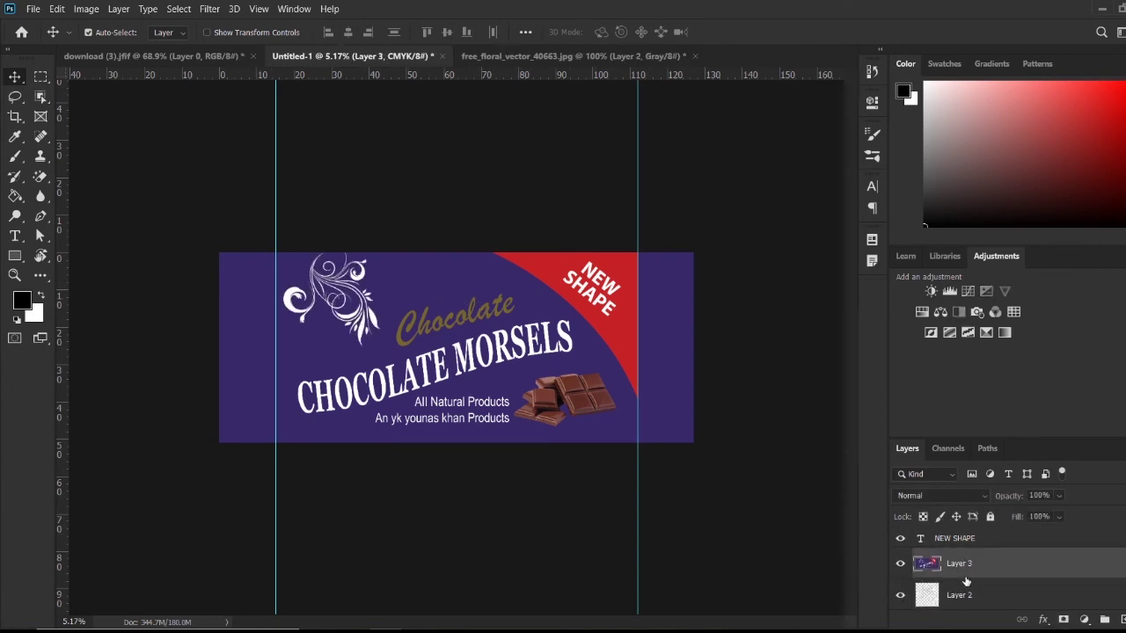
- Open Food_Packaging_v01 PSD from the Free Chocolate Packaging Mockups folder in Photoshop
left_click(1100, 10)
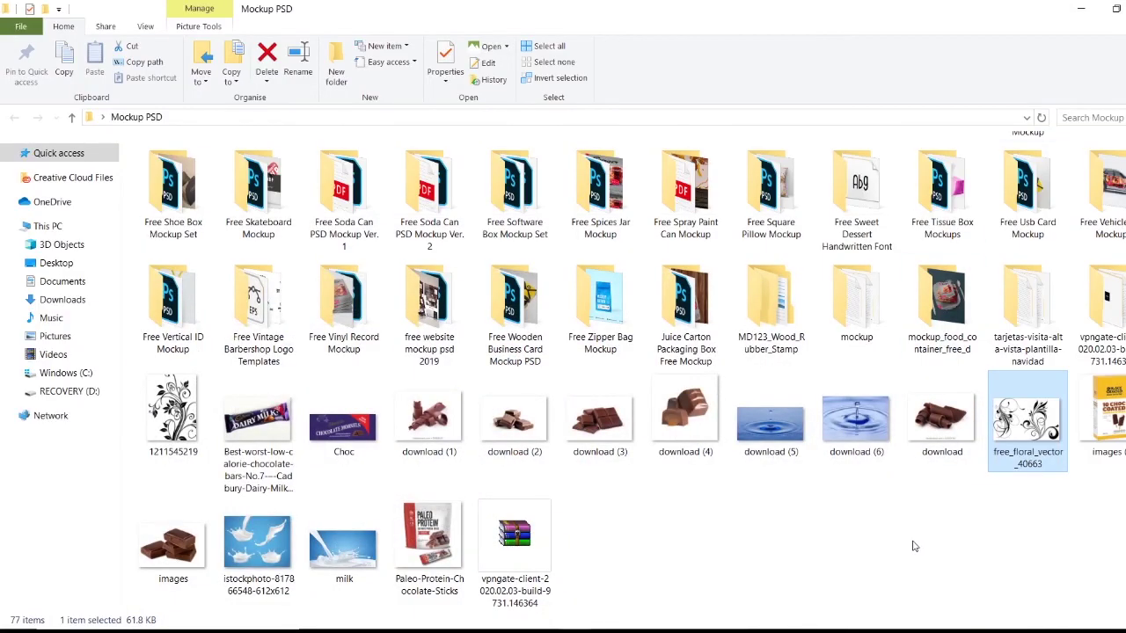
double_click(1107, 180)
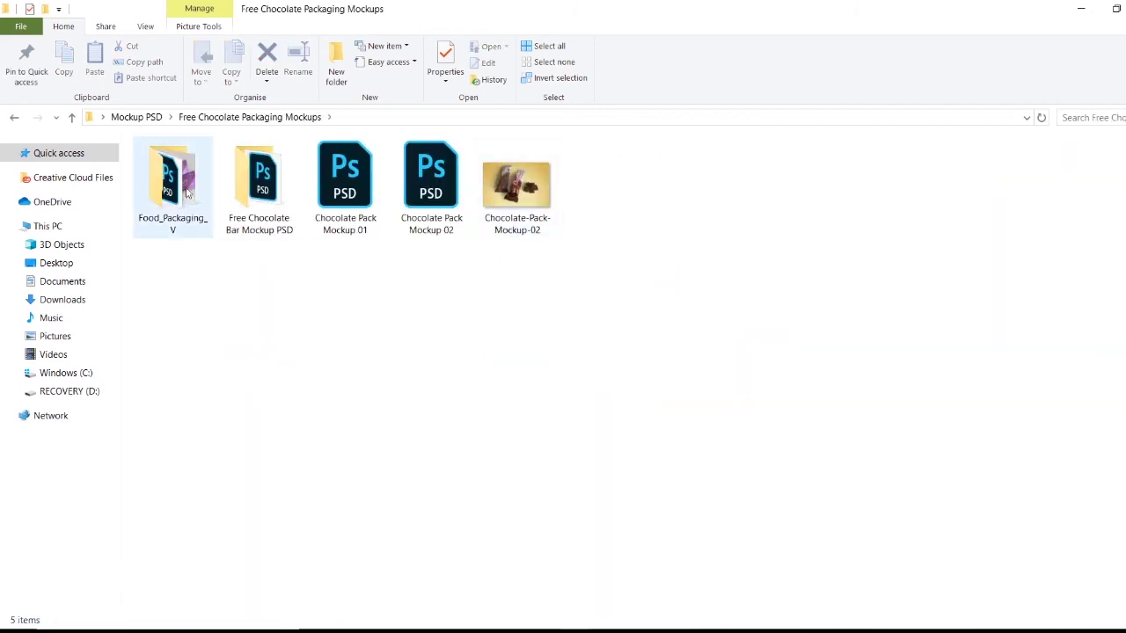
double_click(180, 193)
left_click_drag(263, 197, 786, 60)
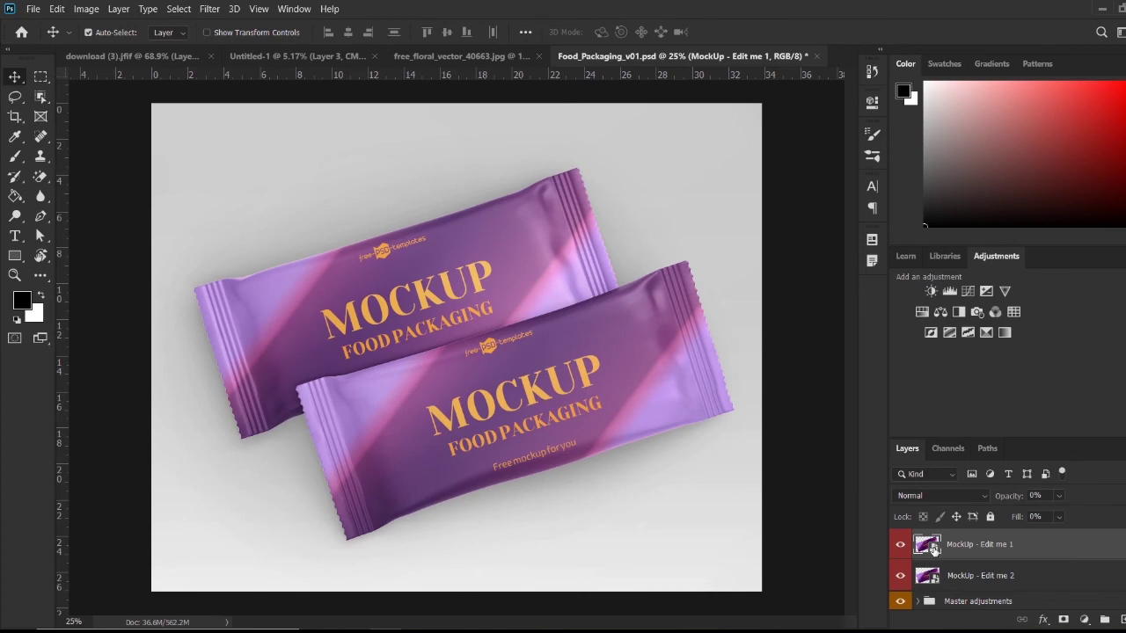
- Copy the merged wrapper layer into the Edit me 1 smart object, 1.psb
double_click(928, 547)
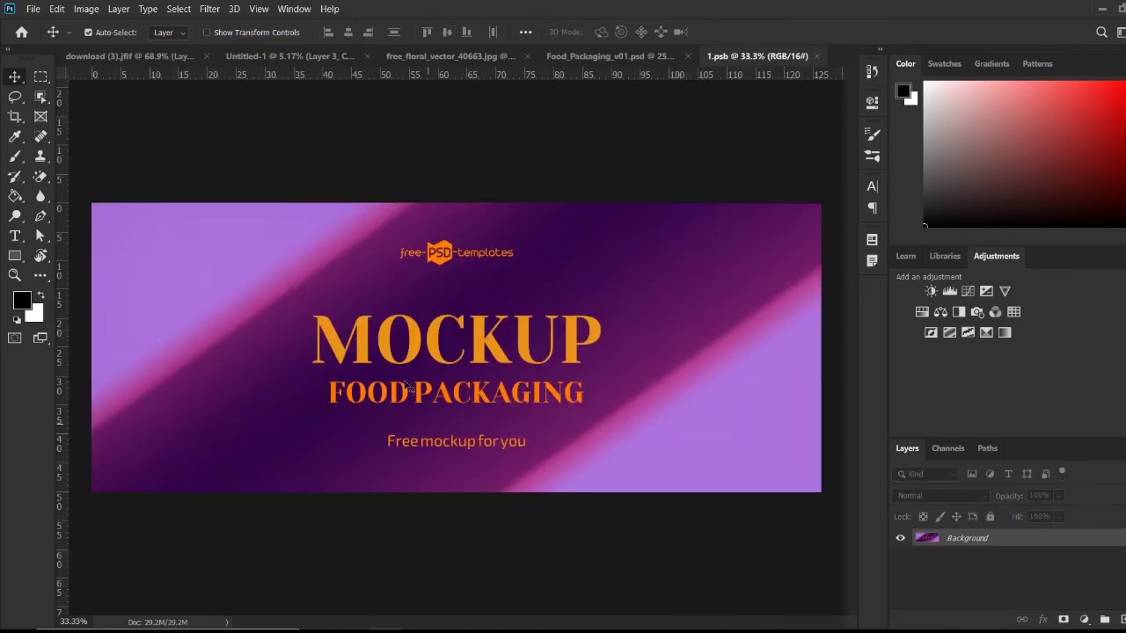
left_click(268, 54)
left_click_drag(437, 331, 420, 349)
left_click(596, 264)
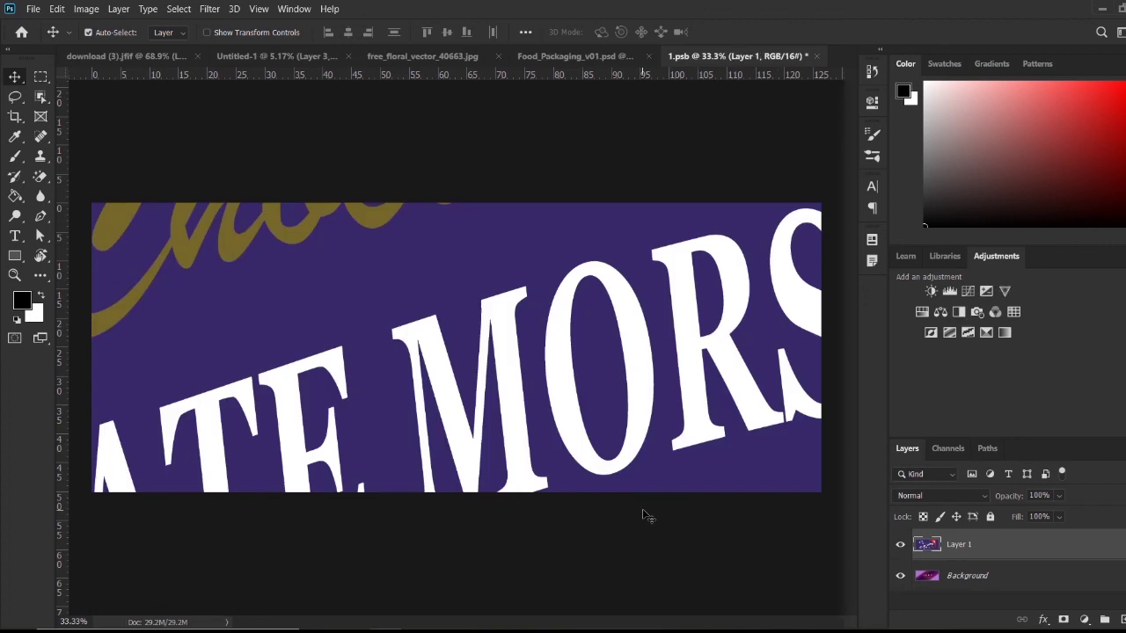
- Scale the wrapper design to fit the 1.psb canvas, then save and close it
key("ctrl+minus")
key("ctrl+minus")
key("ctrl+minus")
key("ctrl+minus")
key("ctrl+minus")
key("ctrl+minus")
key("ctrl+minus")
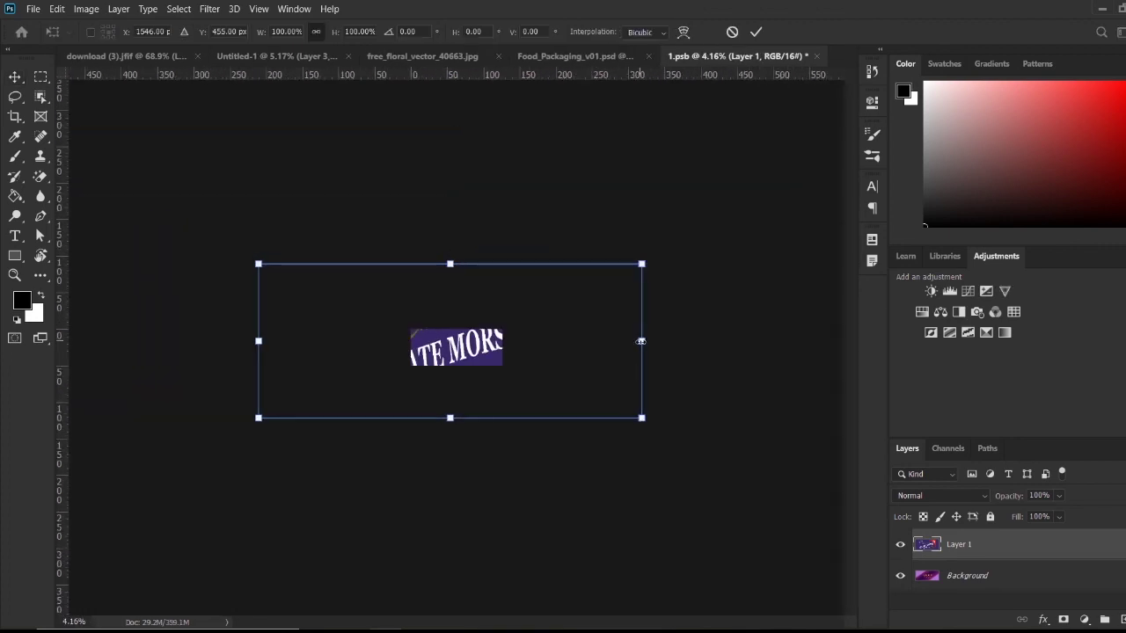
left_click_drag(640, 341, 501, 319)
left_click_drag(379, 418, 379, 364)
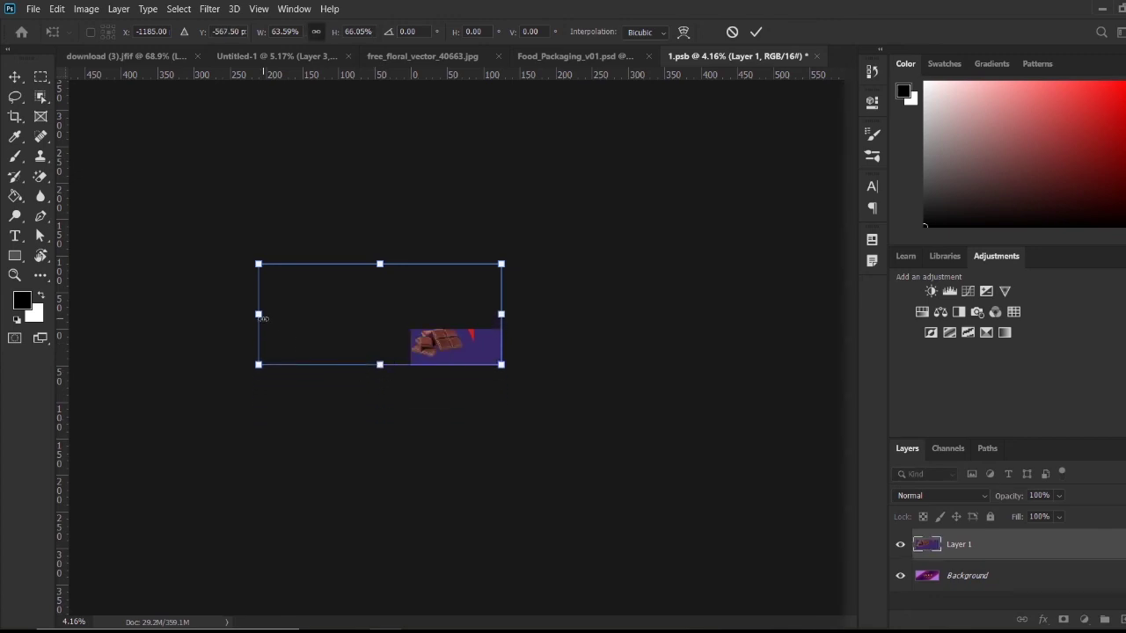
left_click_drag(262, 319, 408, 316)
left_click_drag(456, 264, 456, 329)
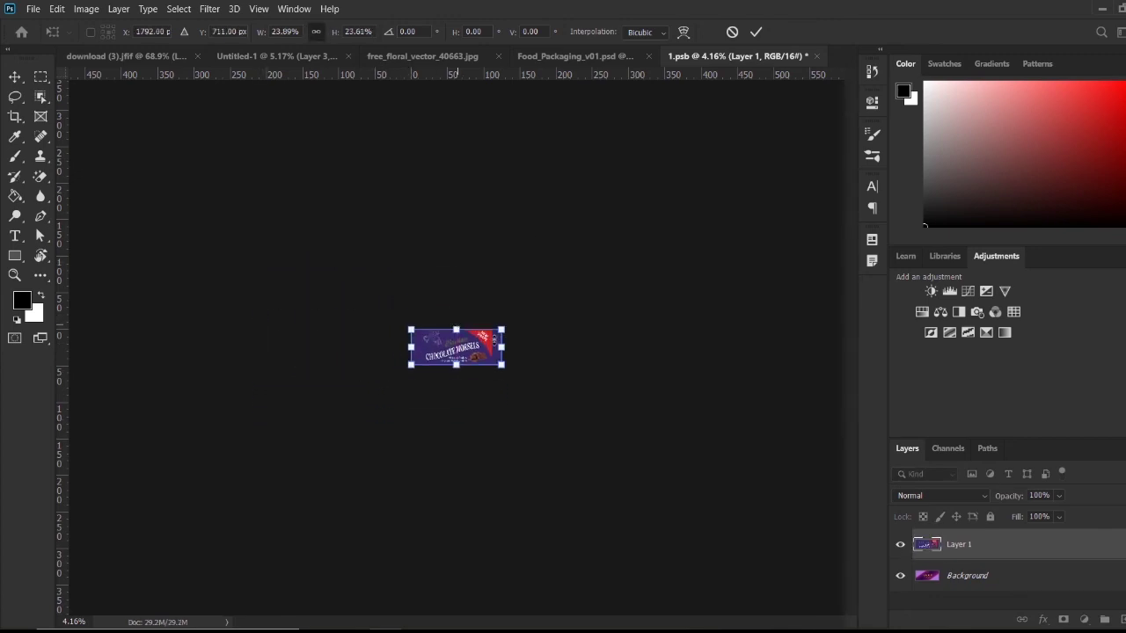
left_click(755, 33)
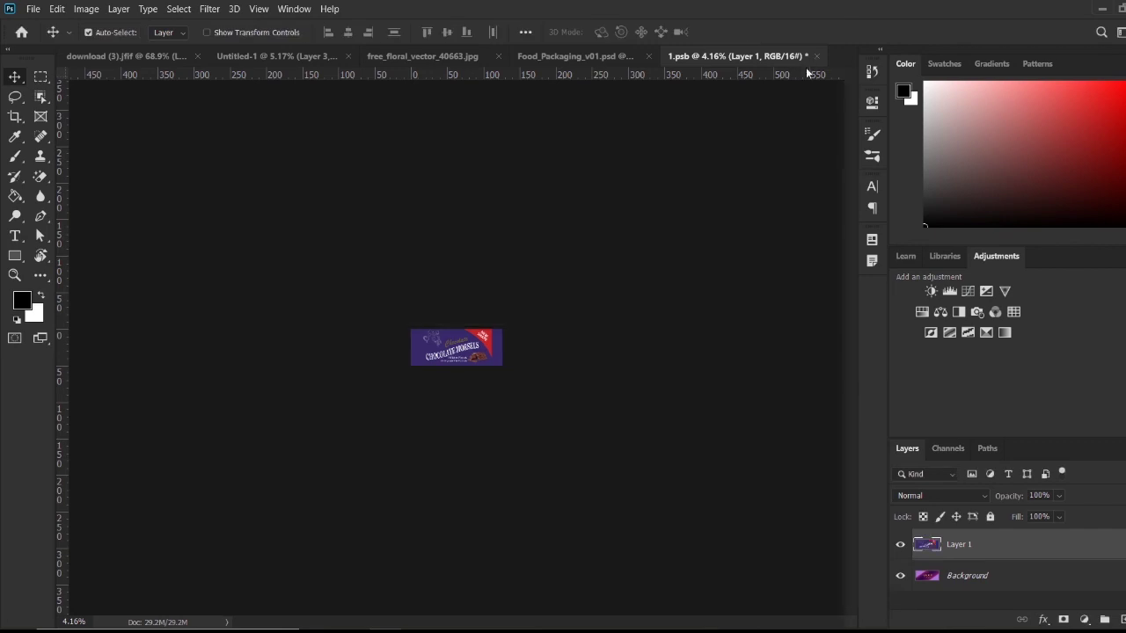
left_click(817, 56)
left_click(558, 254)
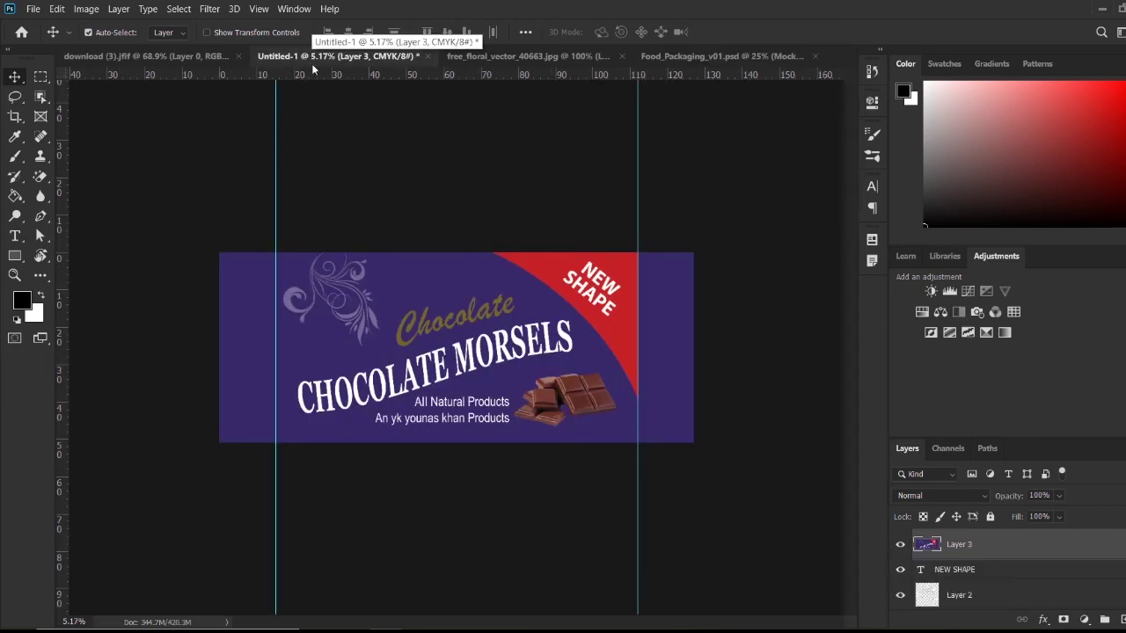
- Copy the merged wrapper layer into the Edit me 2 smart object, 2.psb
left_click(767, 55)
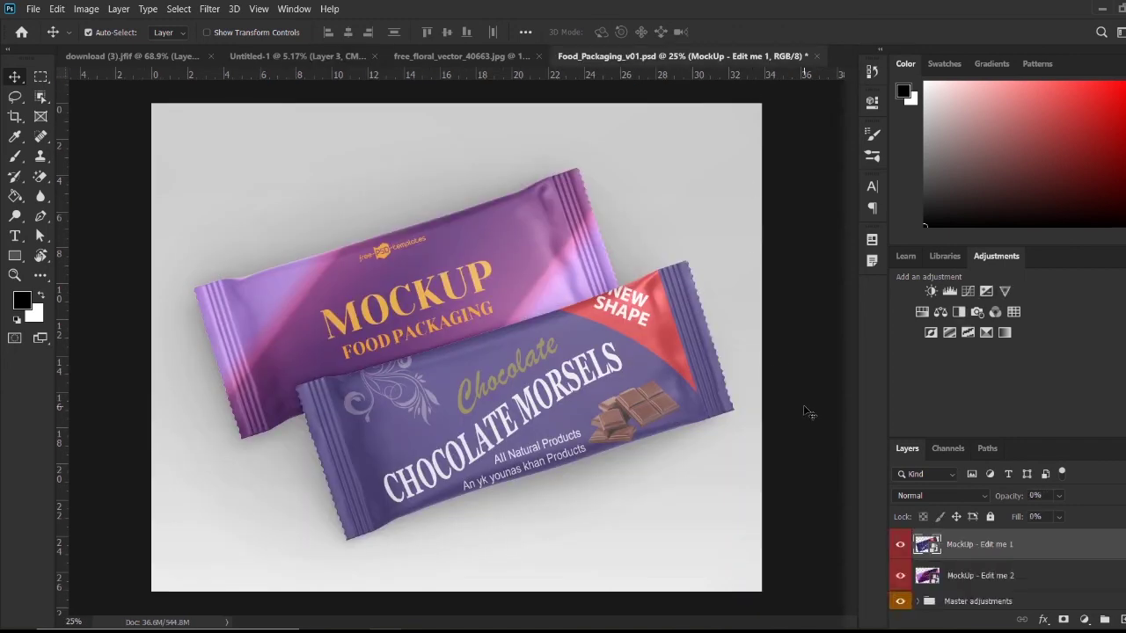
double_click(925, 577)
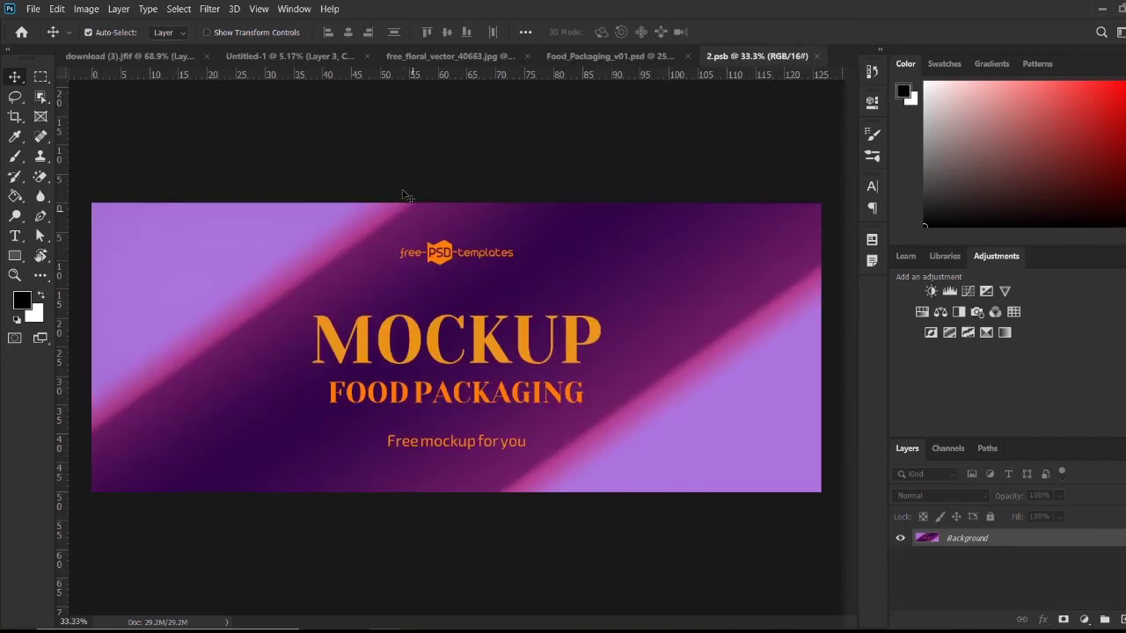
left_click(310, 55)
left_click_drag(437, 306, 598, 282)
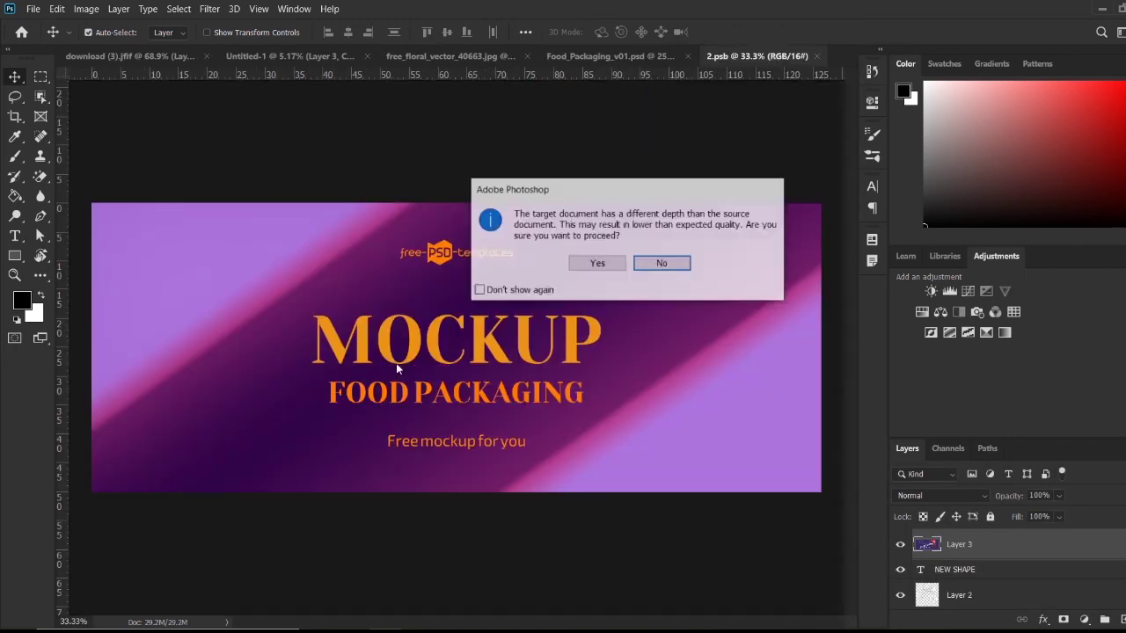
left_click(596, 262)
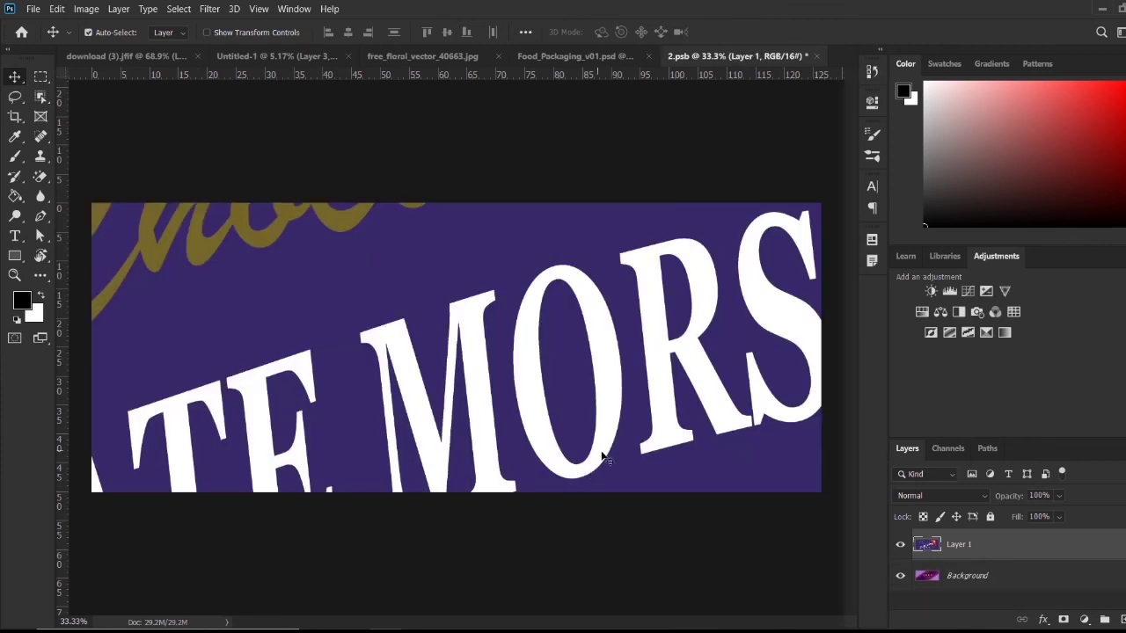
- Free Transform the wrapper design to fit the 2.psb canvas and commit
key("ctrl+t")
key("ctrl+0")
key("ctrl+0")
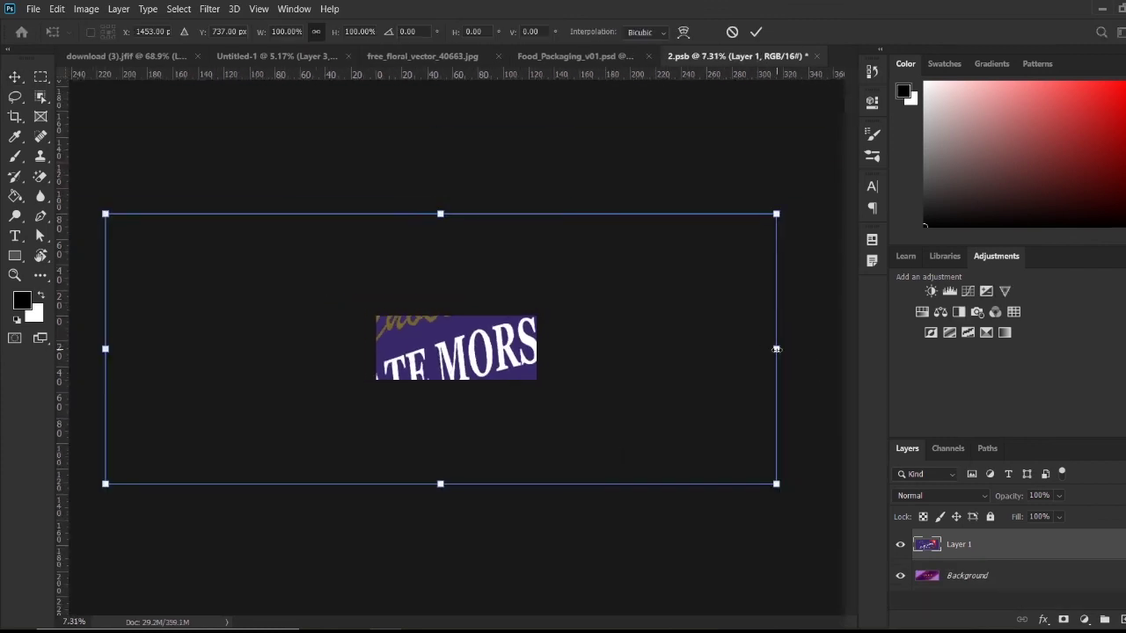
left_click_drag(776, 349, 536, 350)
left_click_drag(318, 459, 319, 380)
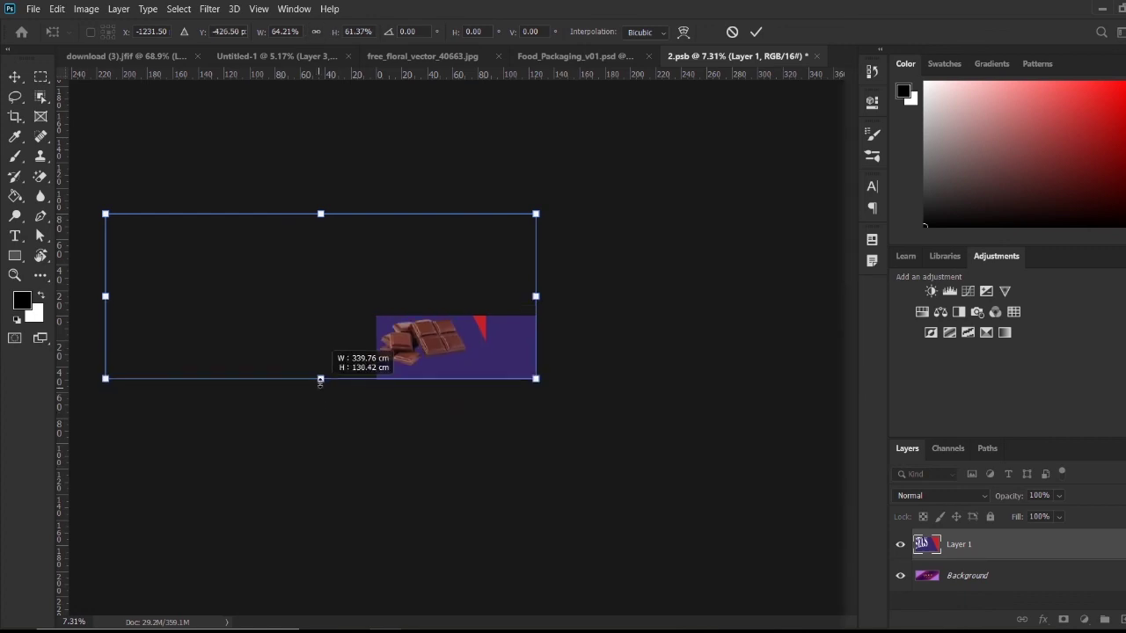
left_click_drag(103, 299, 377, 298)
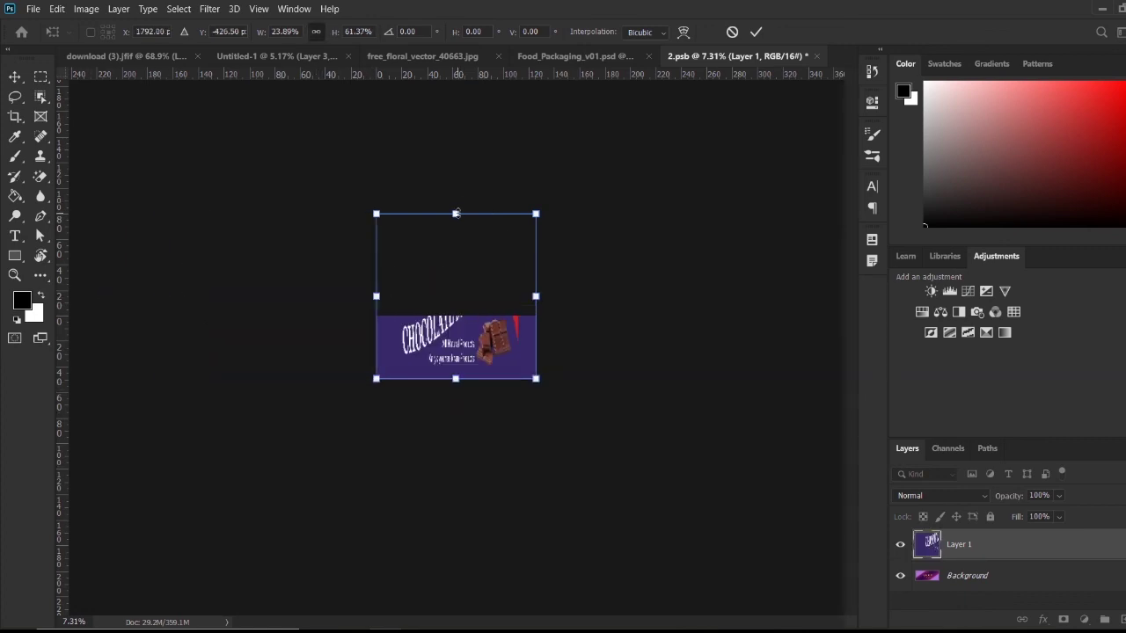
left_click_drag(456, 214, 455, 315)
key("Return")
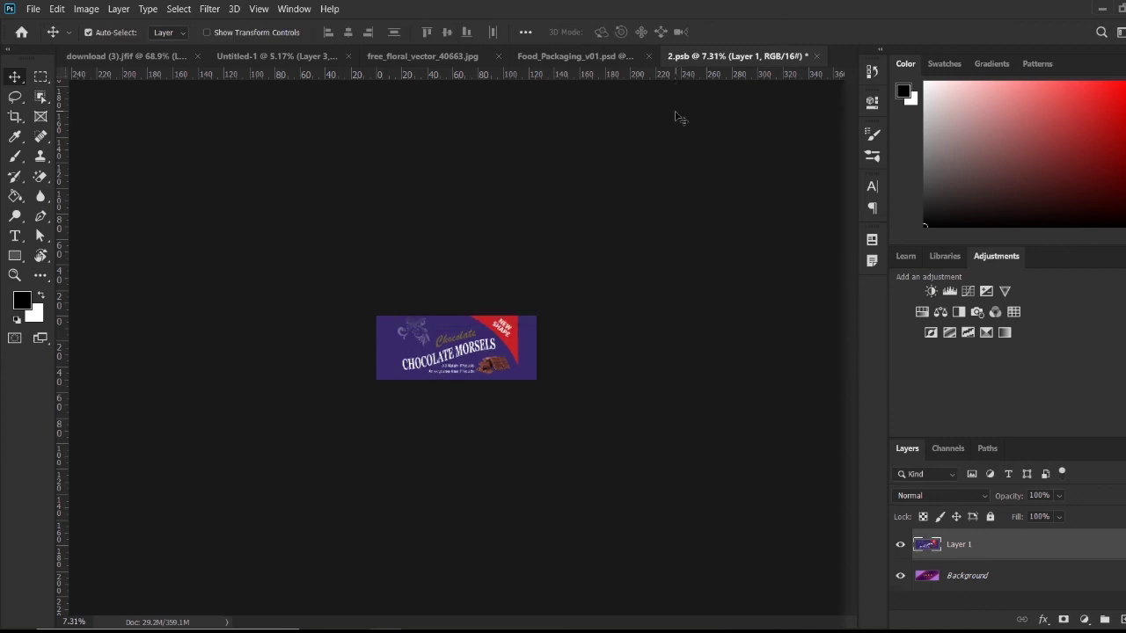
- Close 2.psb, saving changes with maximum compatibility kept
left_click(818, 56)
left_click(576, 253)
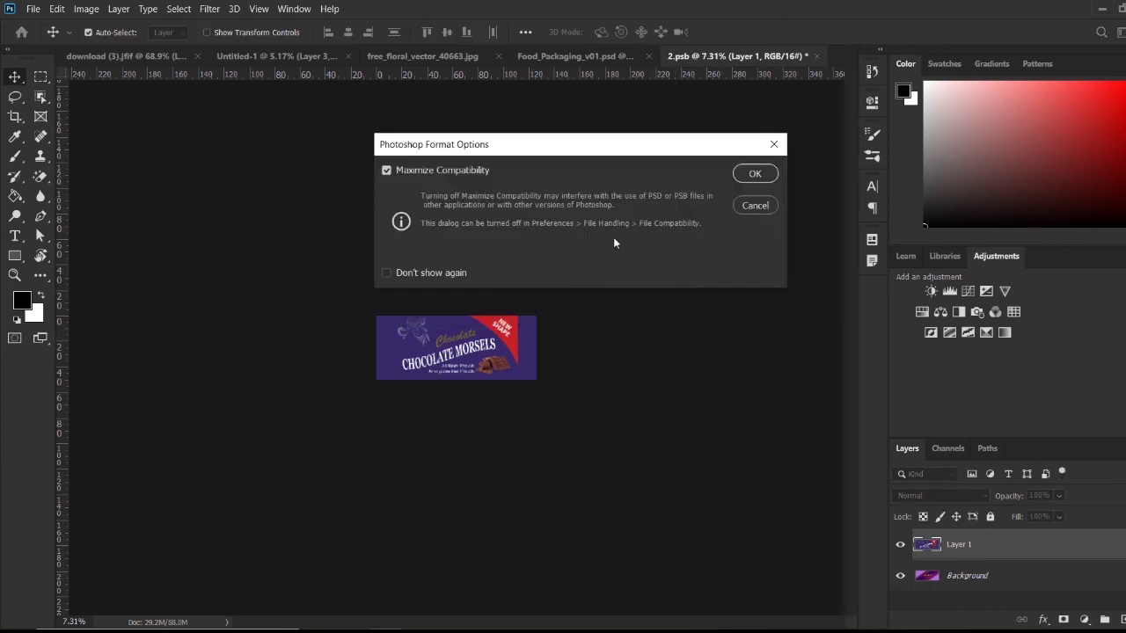
left_click(754, 173)
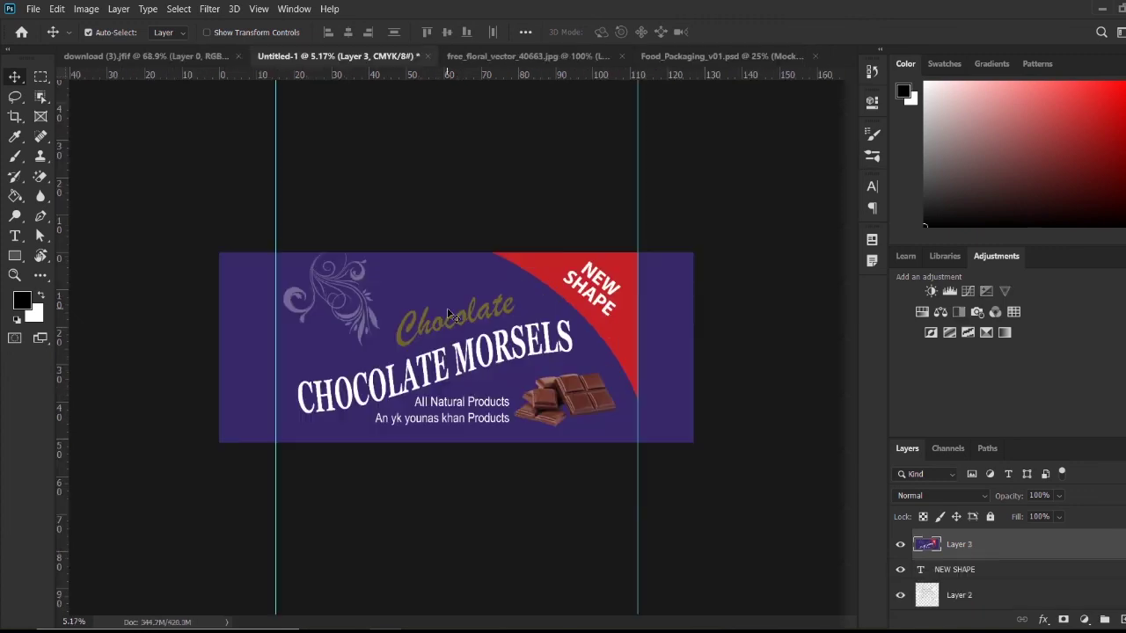
- Inspect the Food_Packaging_v01.psd mockup showing both bars in the Chocolate Morsels wrapper
left_click(727, 56)
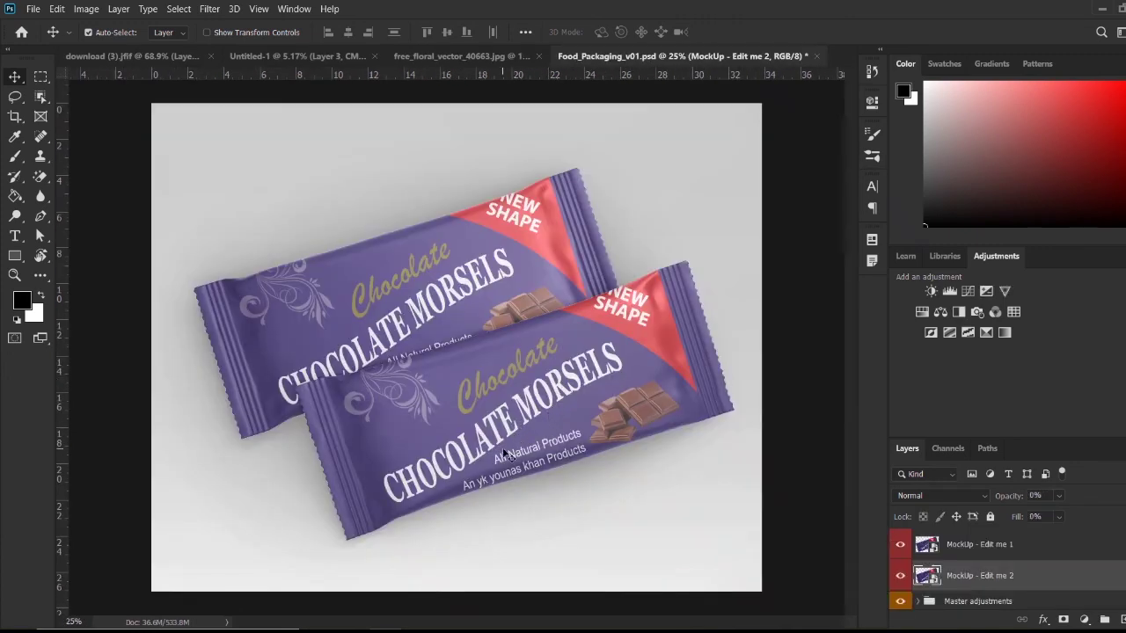
scroll(516, 434, "down", 1)
scroll(516, 434, "up", 4)
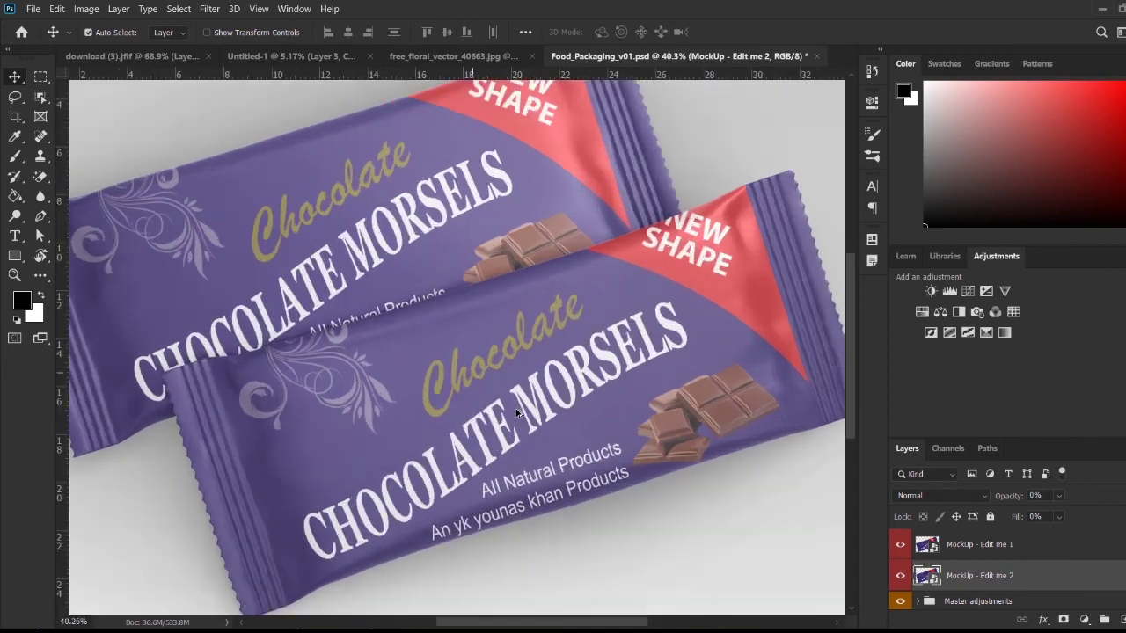
scroll(517, 411, "down", 3)
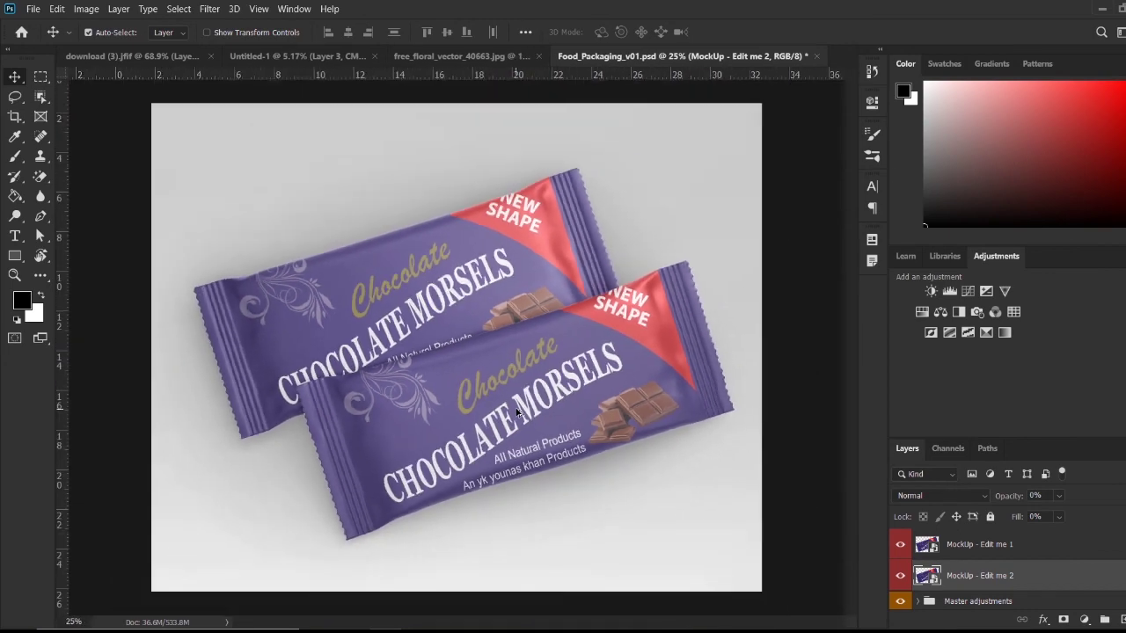